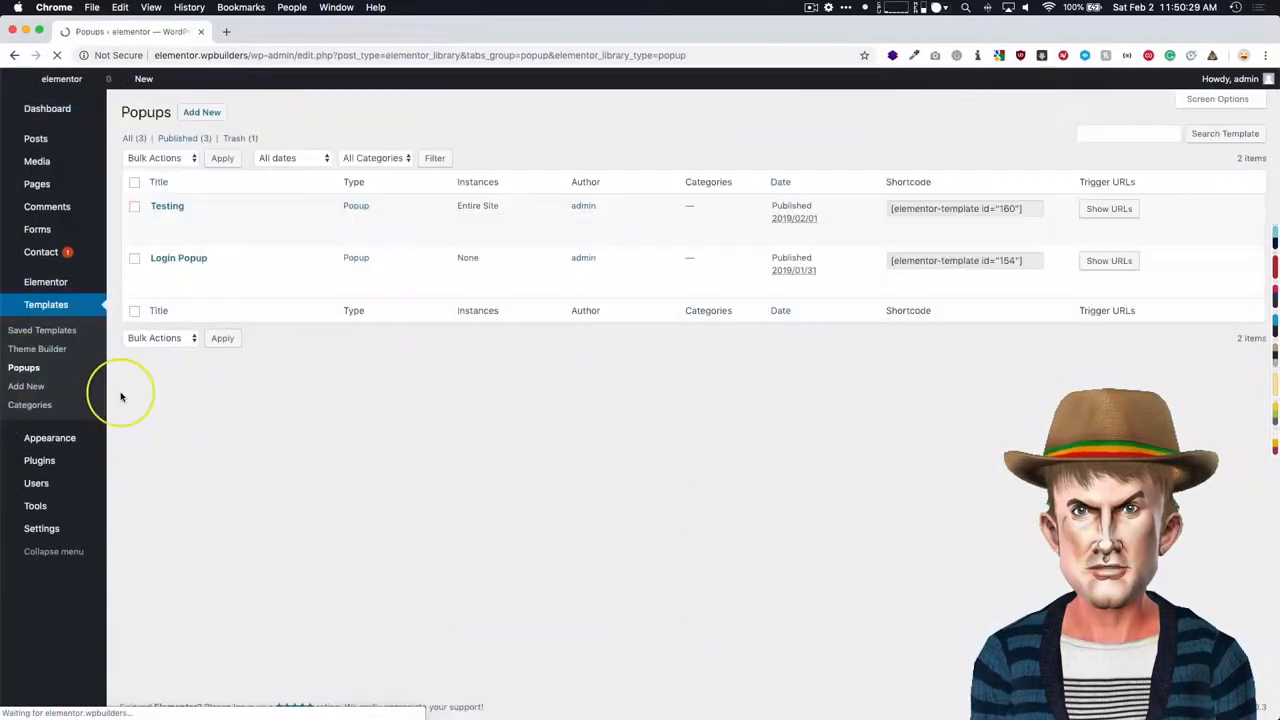
# - Create a new popup template named "Off Canvas"
pyautogui.click(210, 117)
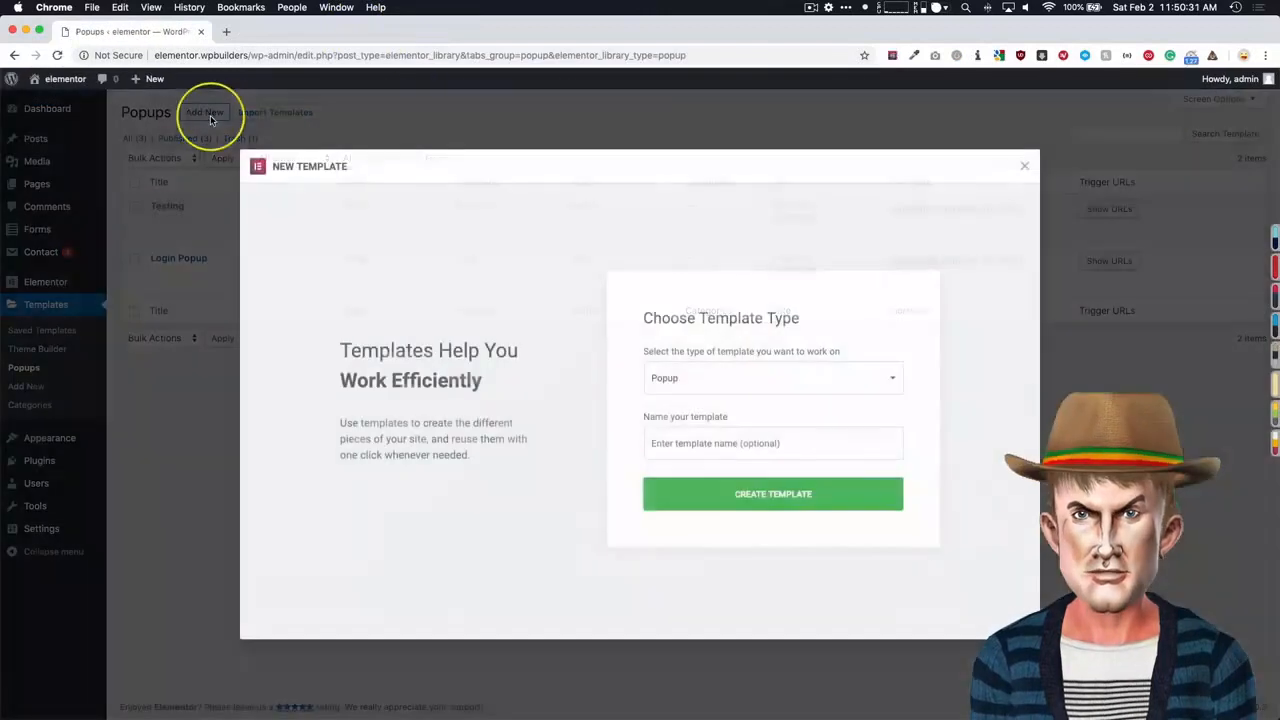
pyautogui.click(690, 437)
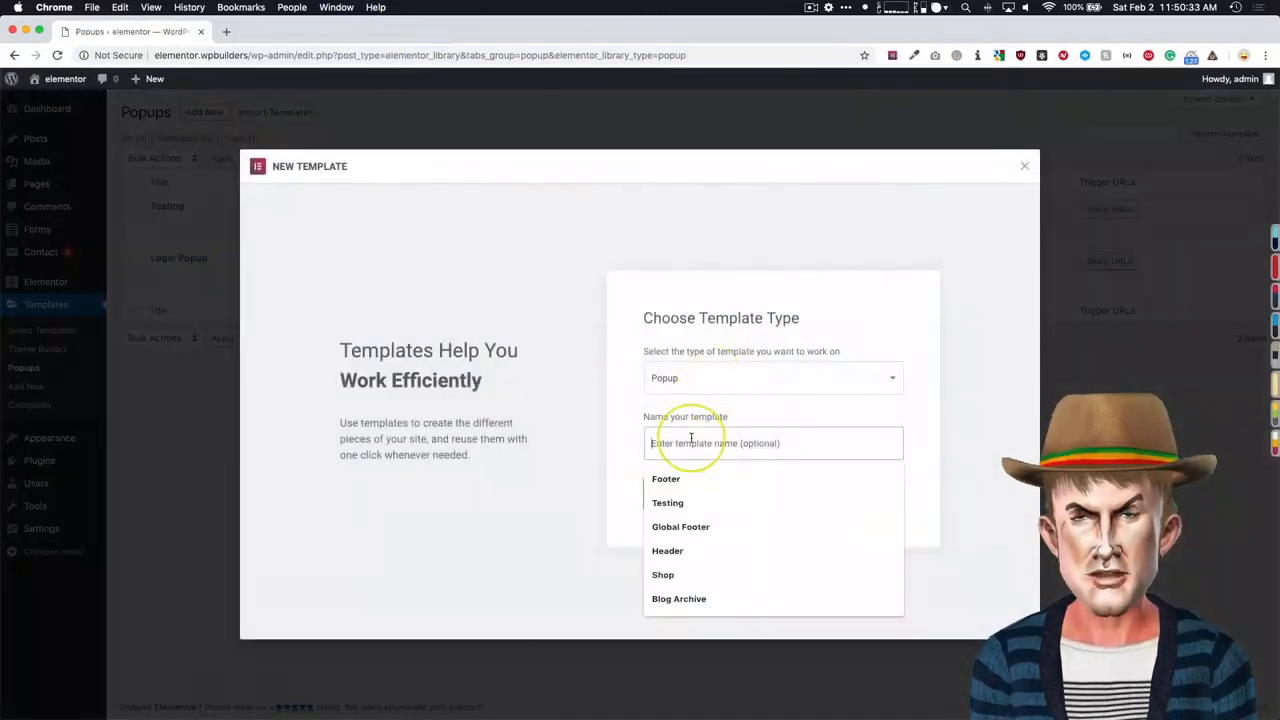
pyautogui.write('Off Canvas')
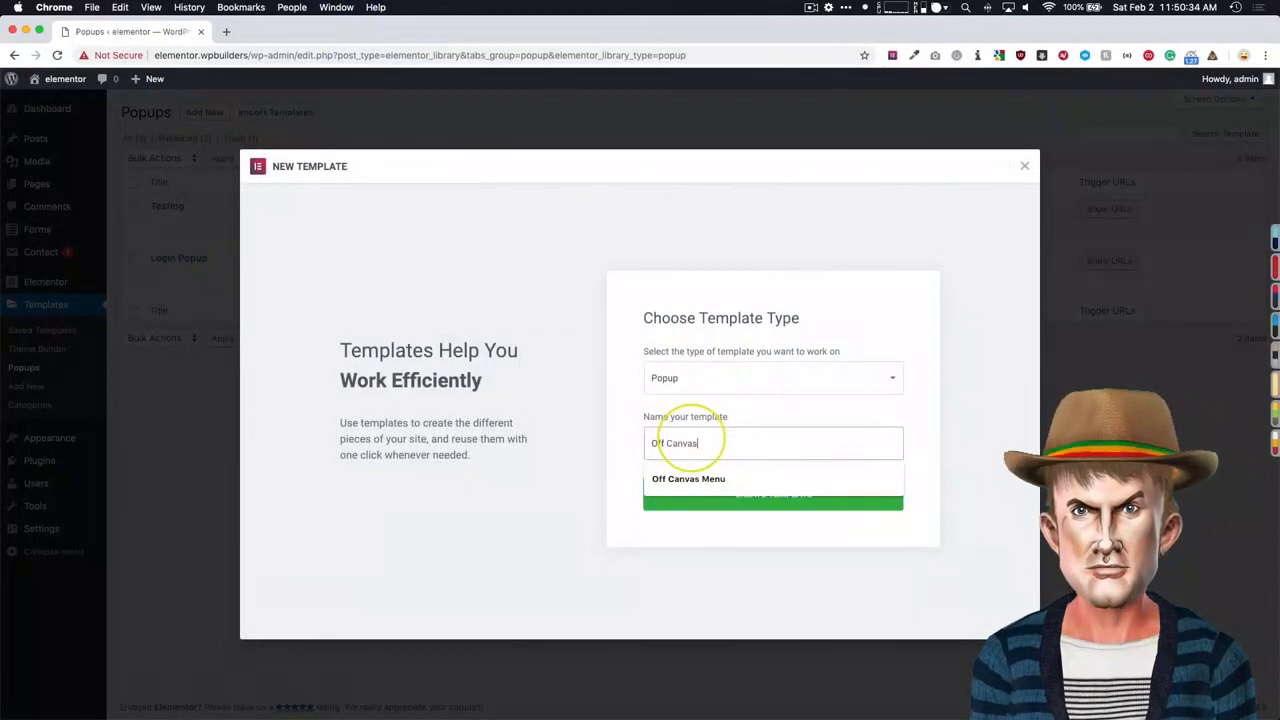
pyautogui.click(615, 480)
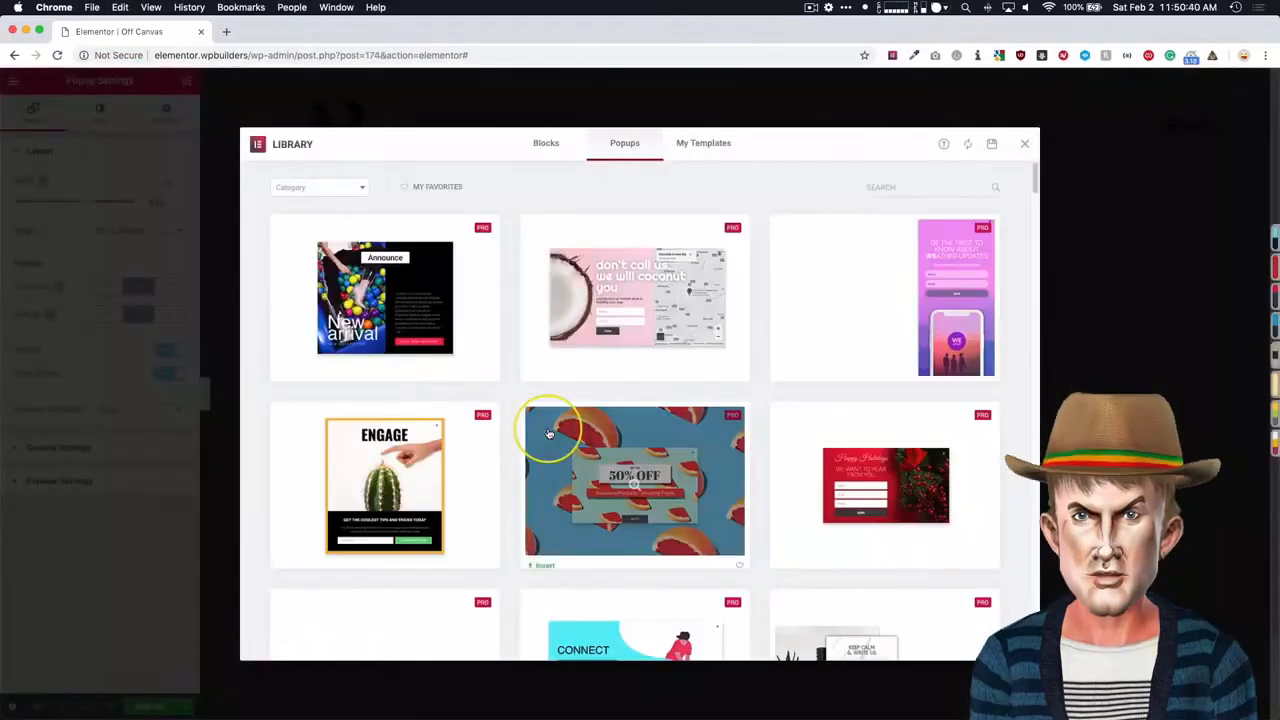
# - Look through the ready-made popup designs in the template library, then close it without inserting any
pyautogui.moveTo(577, 371)
pyautogui.scroll(-6, 576, 375)
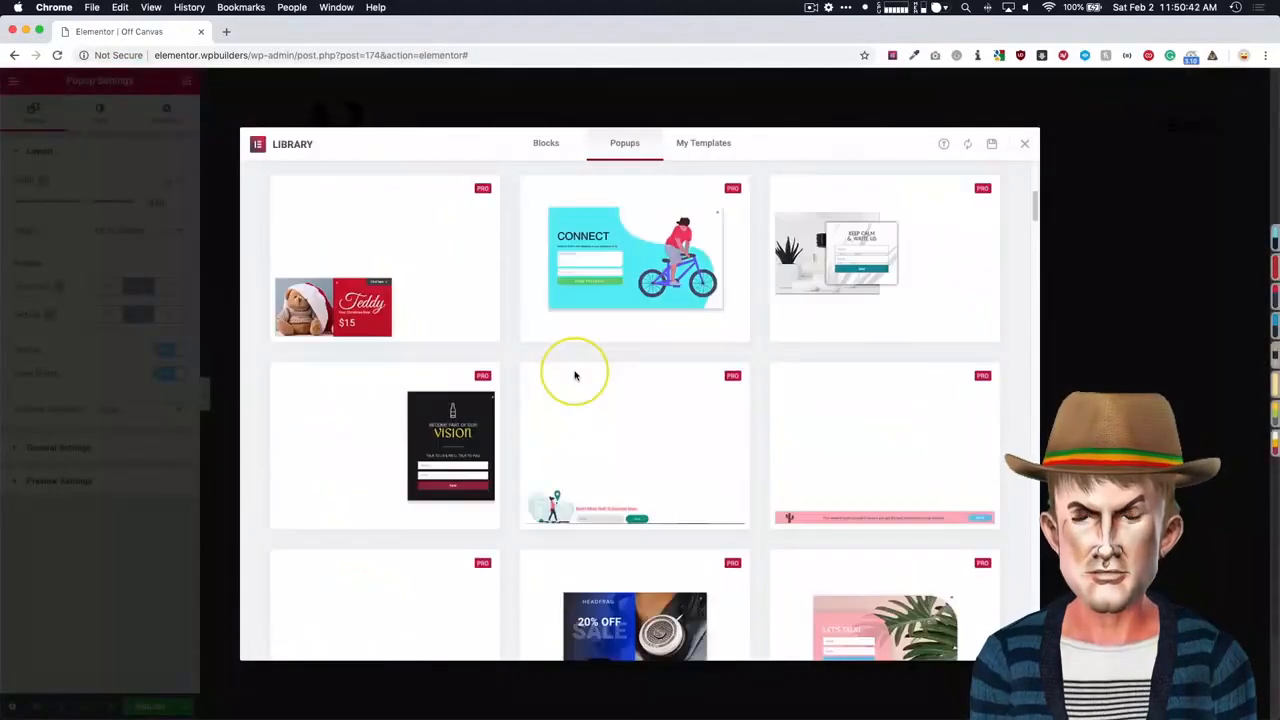
pyautogui.scroll(-10, 577, 375)
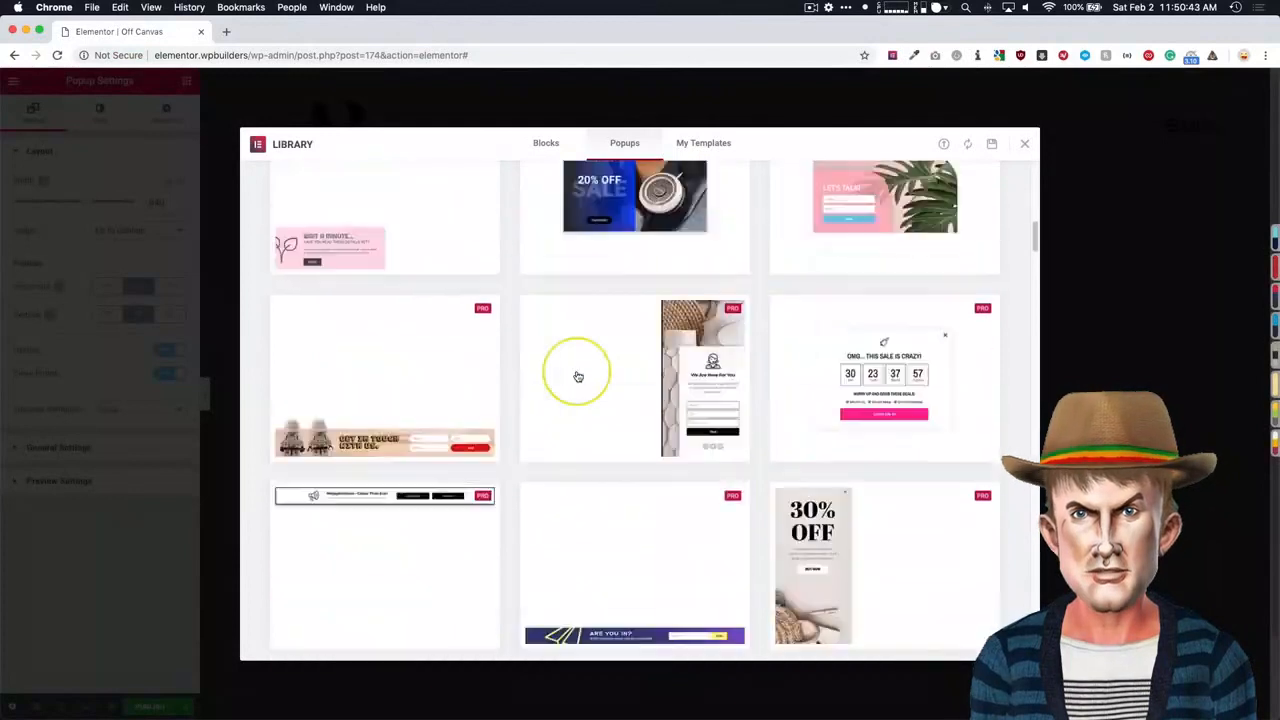
pyautogui.scroll(-6, 577, 375)
pyautogui.scroll(-5, 577, 375)
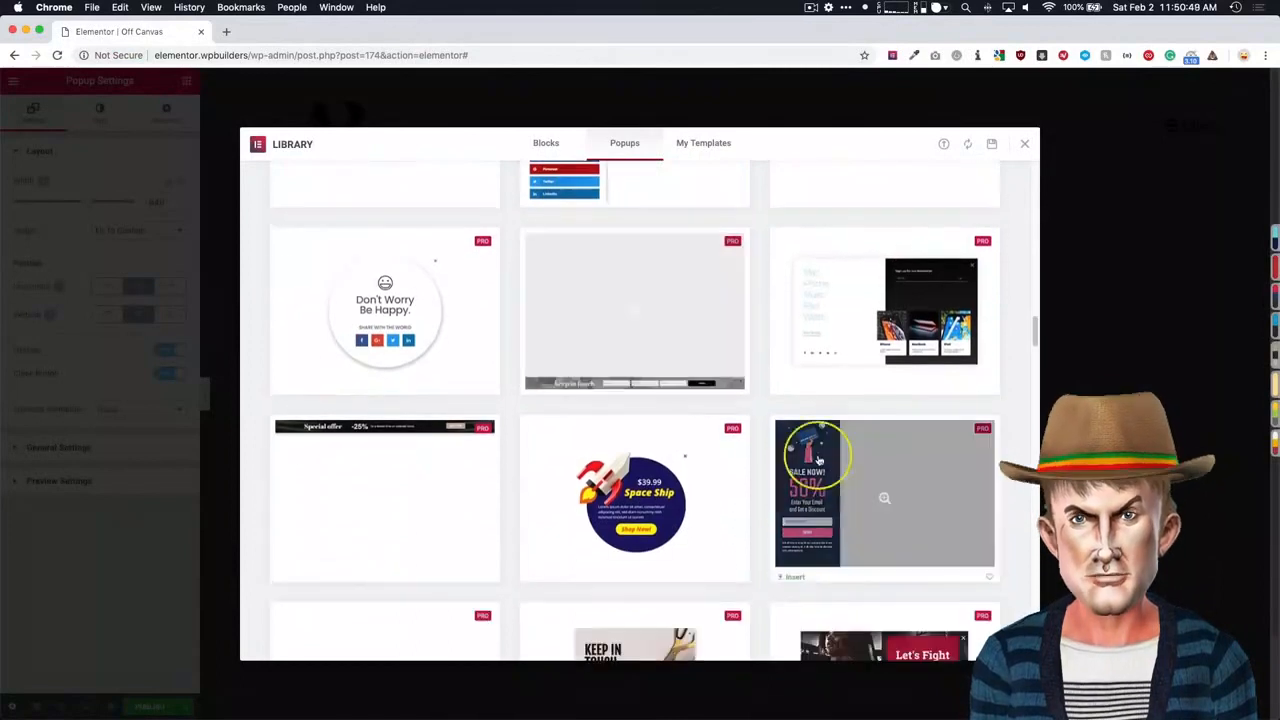
pyautogui.scroll(-3, 797, 500)
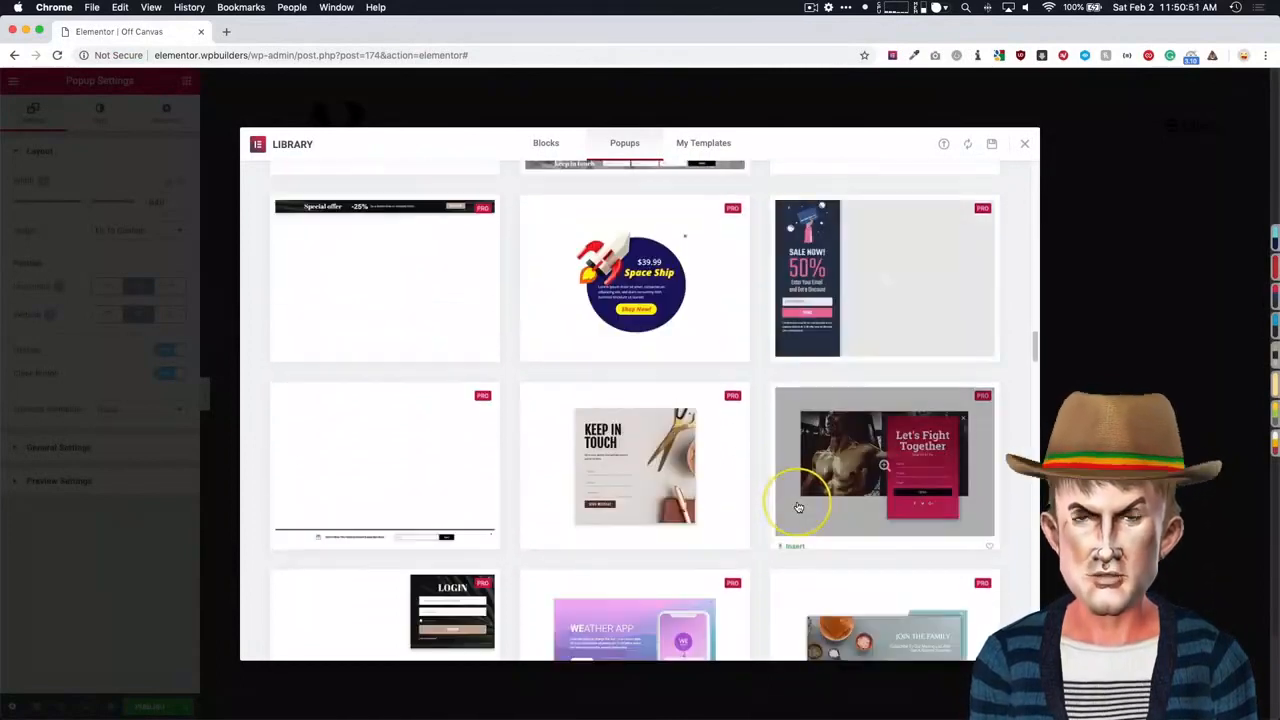
pyautogui.scroll(-5, 797, 507)
pyautogui.scroll(-2, 800, 505)
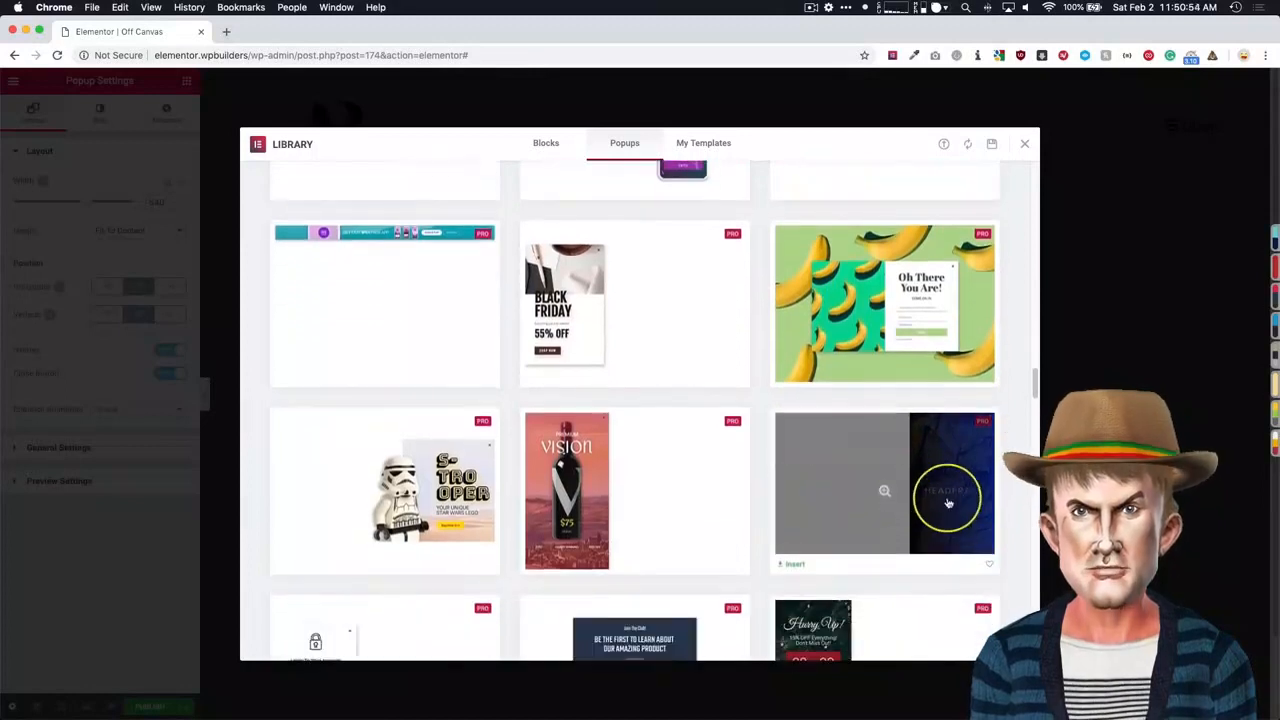
pyautogui.scroll(-3, 945, 490)
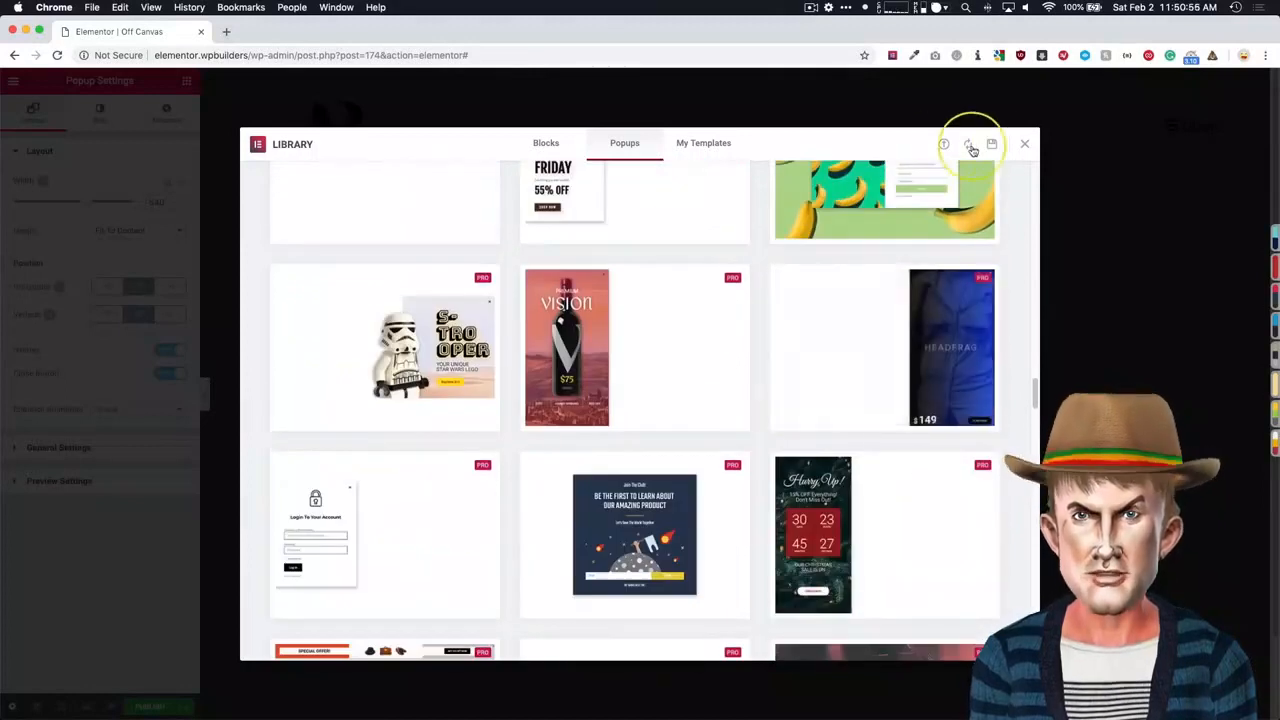
pyautogui.click(1024, 144)
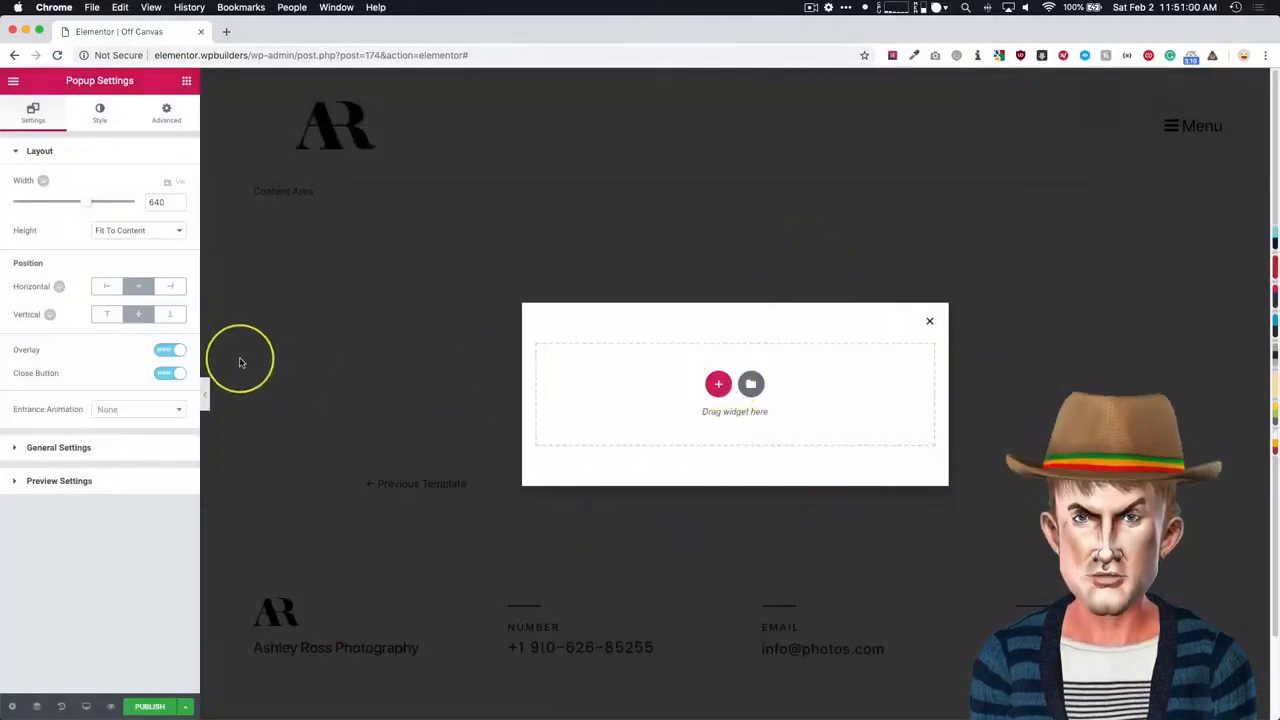
# - Set the popup's height to Fit To Screen
pyautogui.click(122, 235)
pyautogui.click(120, 242)
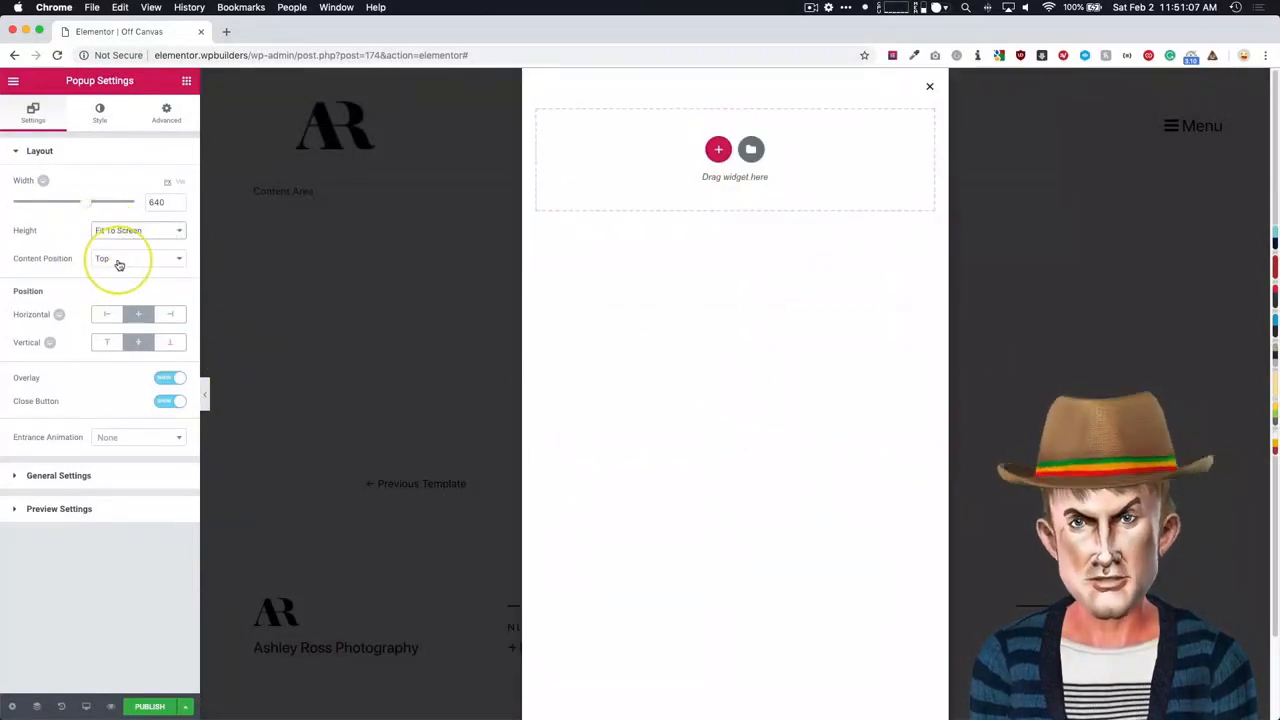
# - Try other content positions for the popup, including Bottom, and return it to Top
pyautogui.click(117, 260)
pyautogui.click(116, 272)
pyautogui.click(118, 258)
pyautogui.click(119, 270)
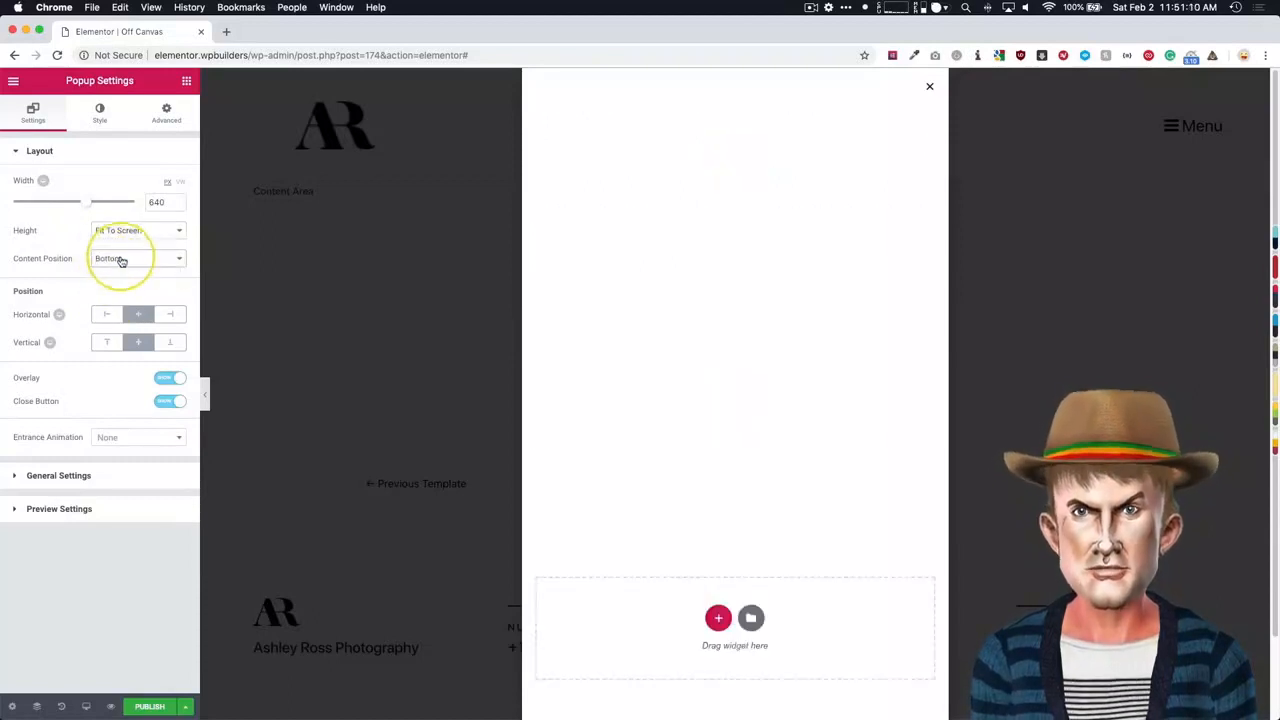
pyautogui.click(120, 260)
pyautogui.click(114, 236)
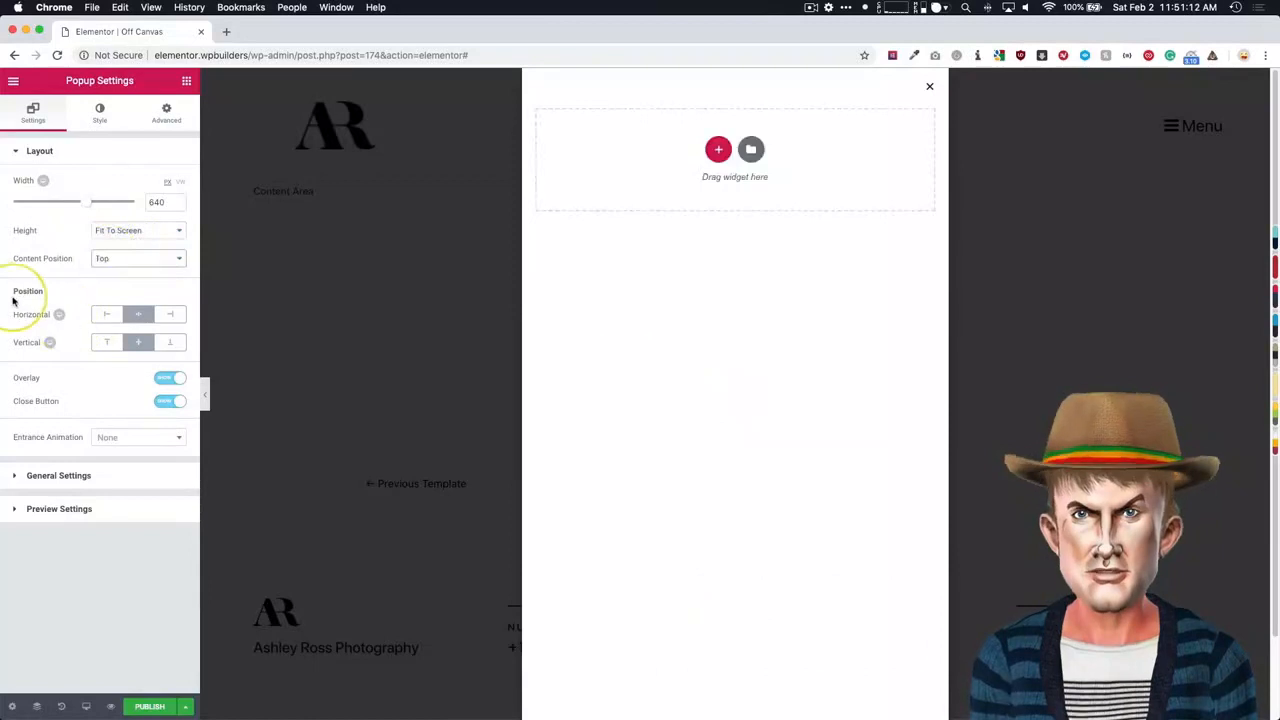
# - Position the popup horizontally at the right and vertically at the center of the page
pyautogui.click(168, 316)
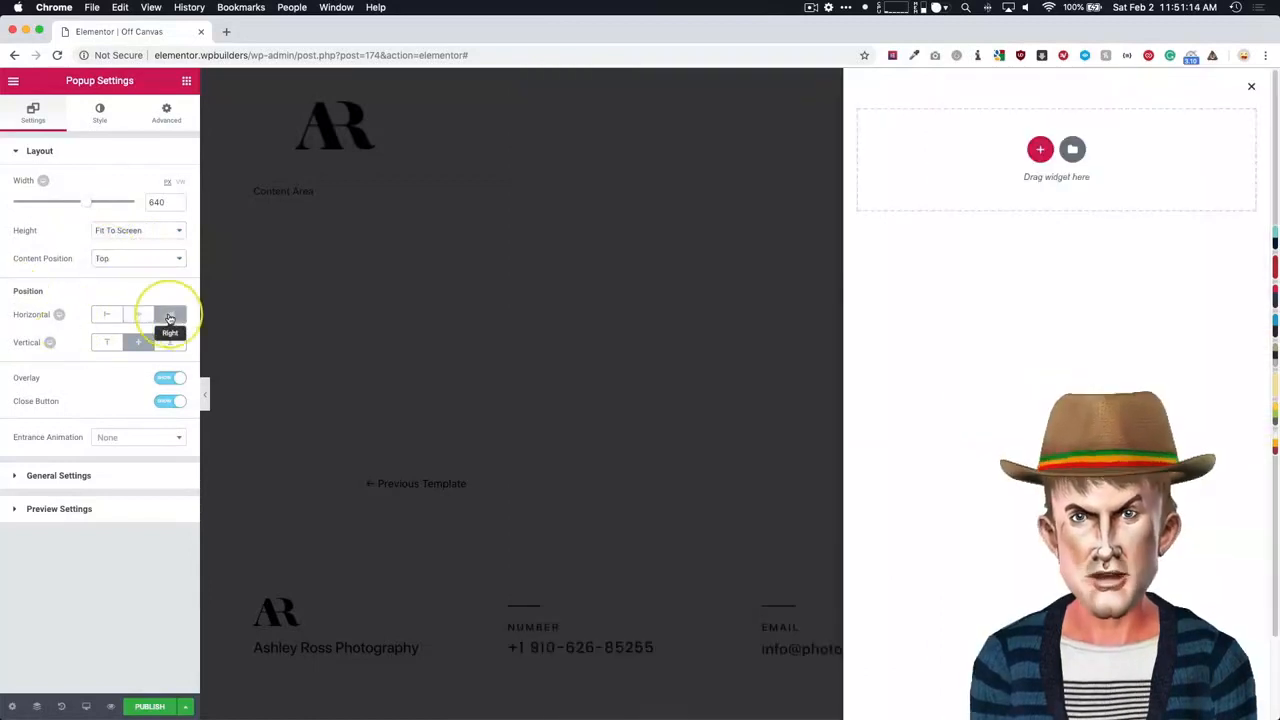
pyautogui.click(107, 342)
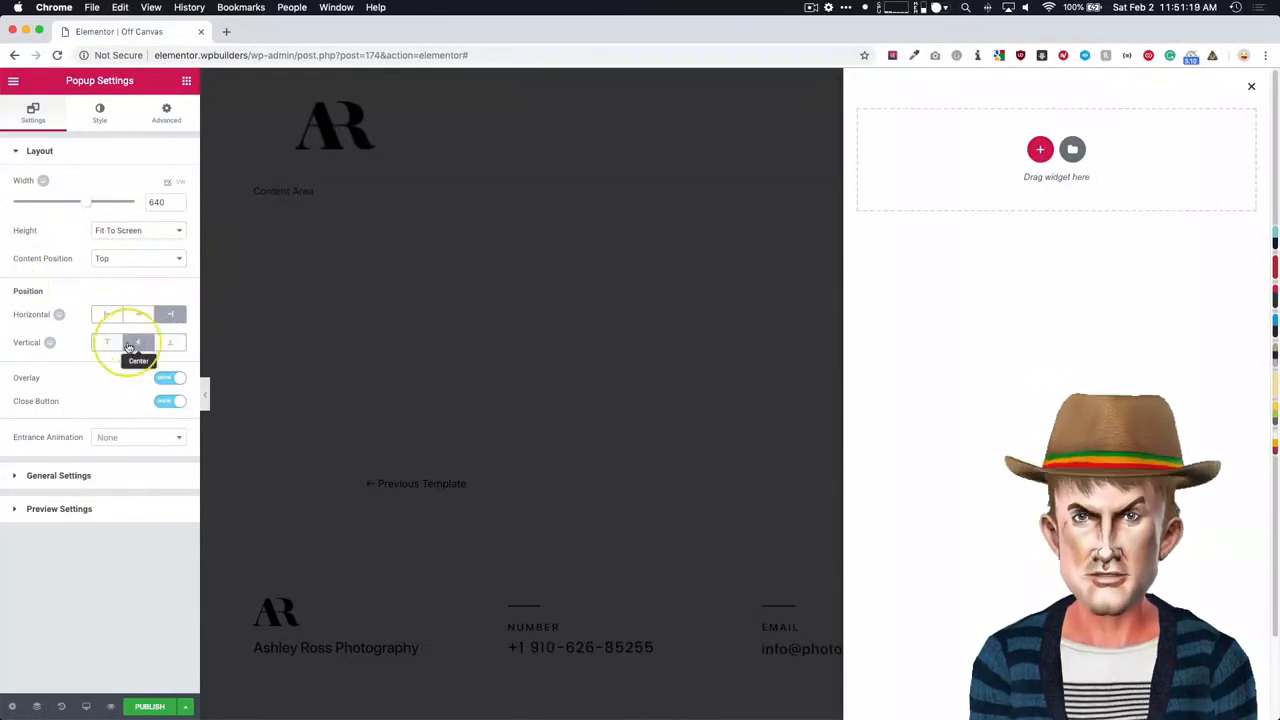
pyautogui.click(129, 343)
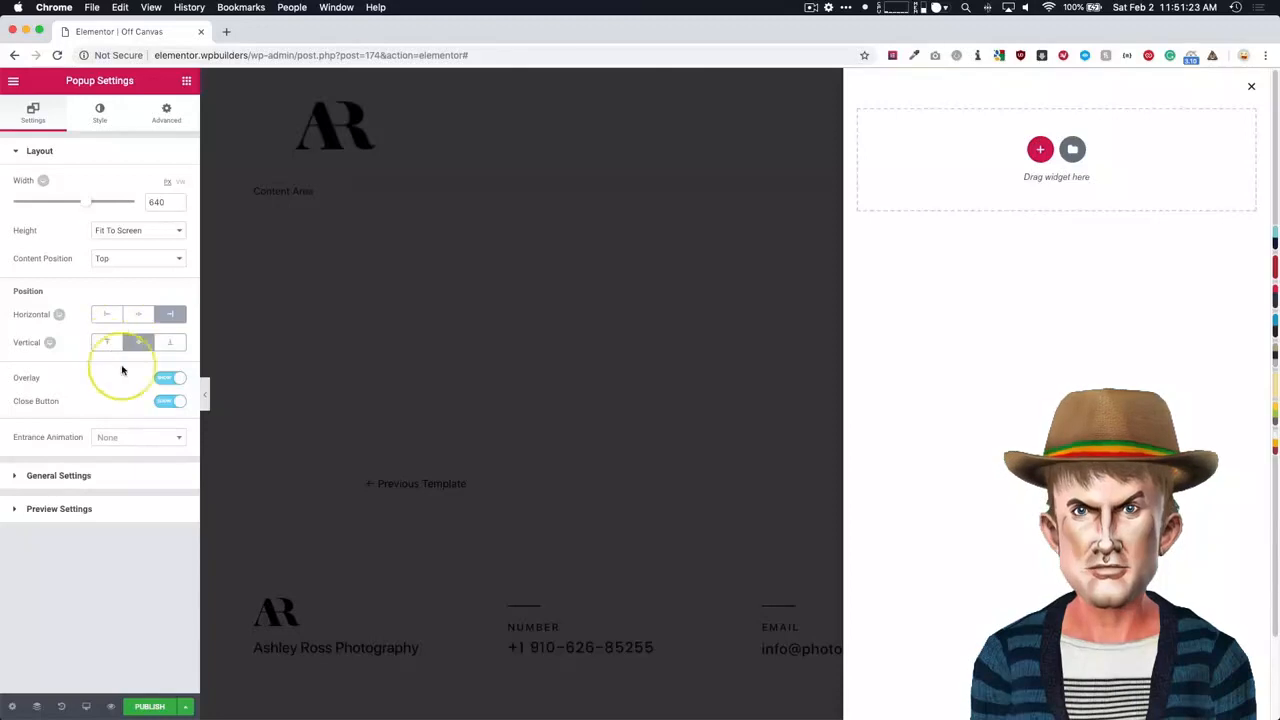
# - Turn off the popup's overlay and keep its close button switched on
pyautogui.click(171, 379)
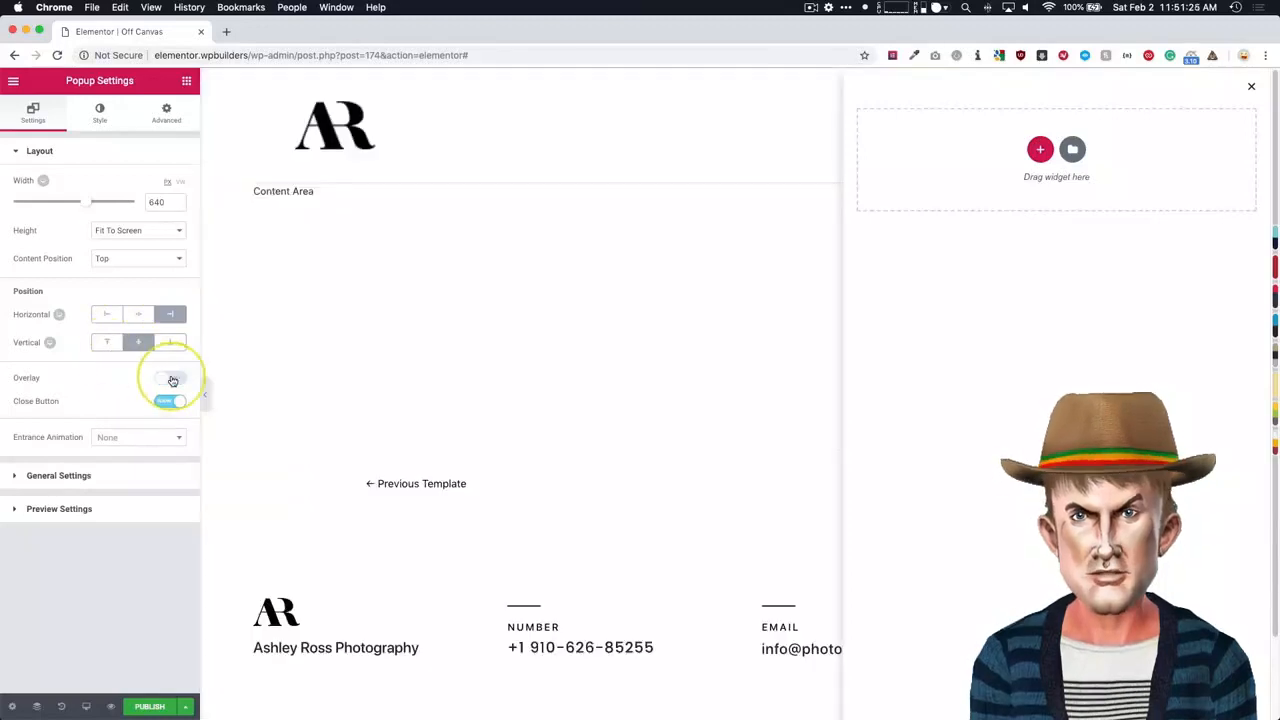
pyautogui.click(172, 381)
pyautogui.click(172, 380)
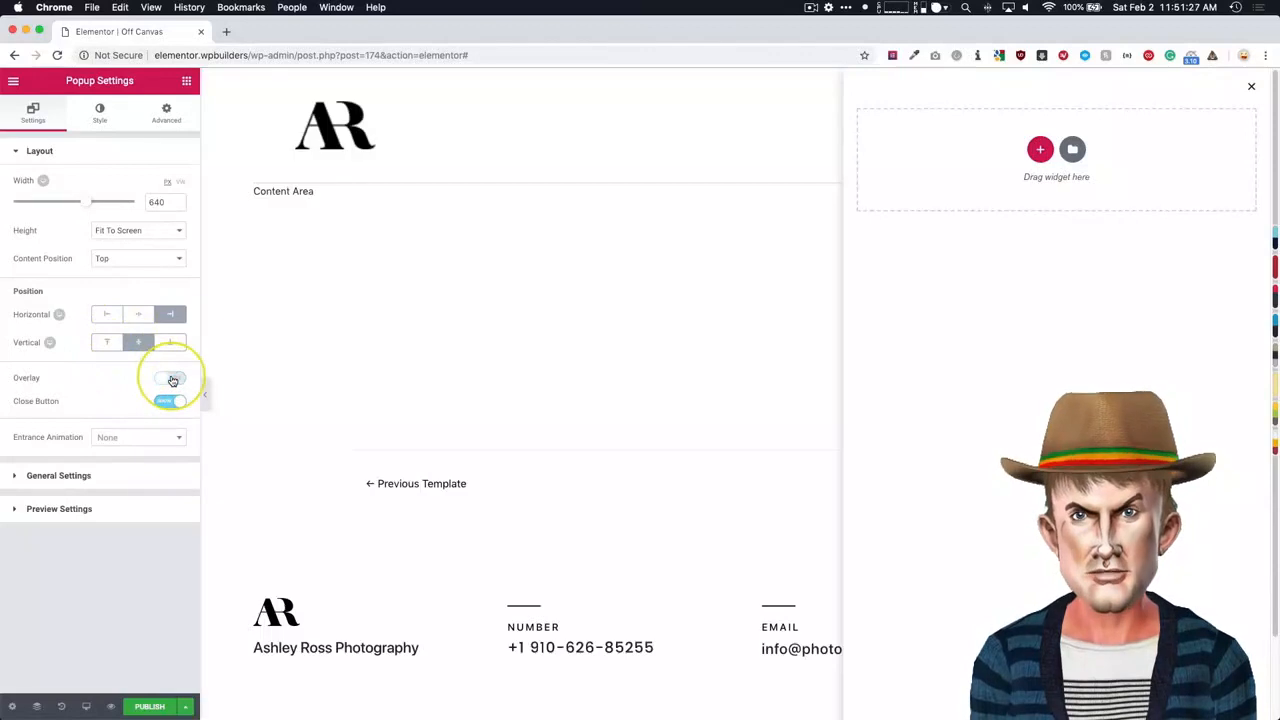
pyautogui.click(172, 380)
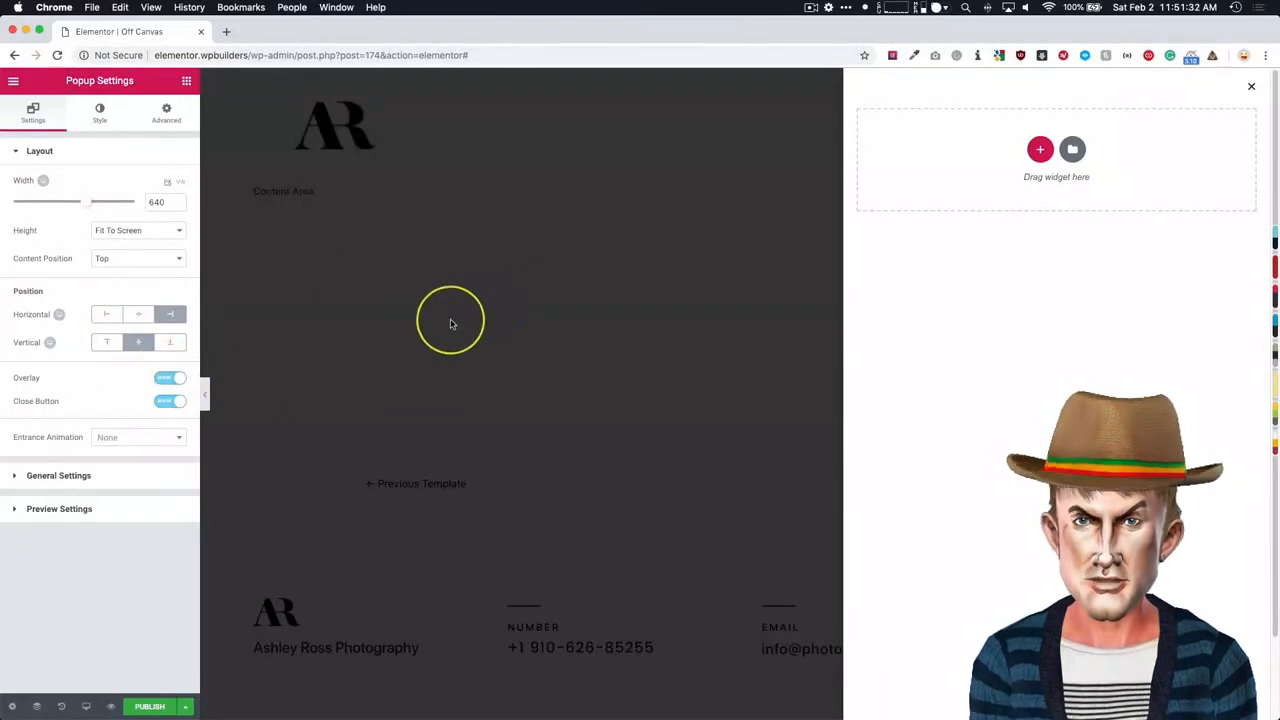
pyautogui.click(168, 380)
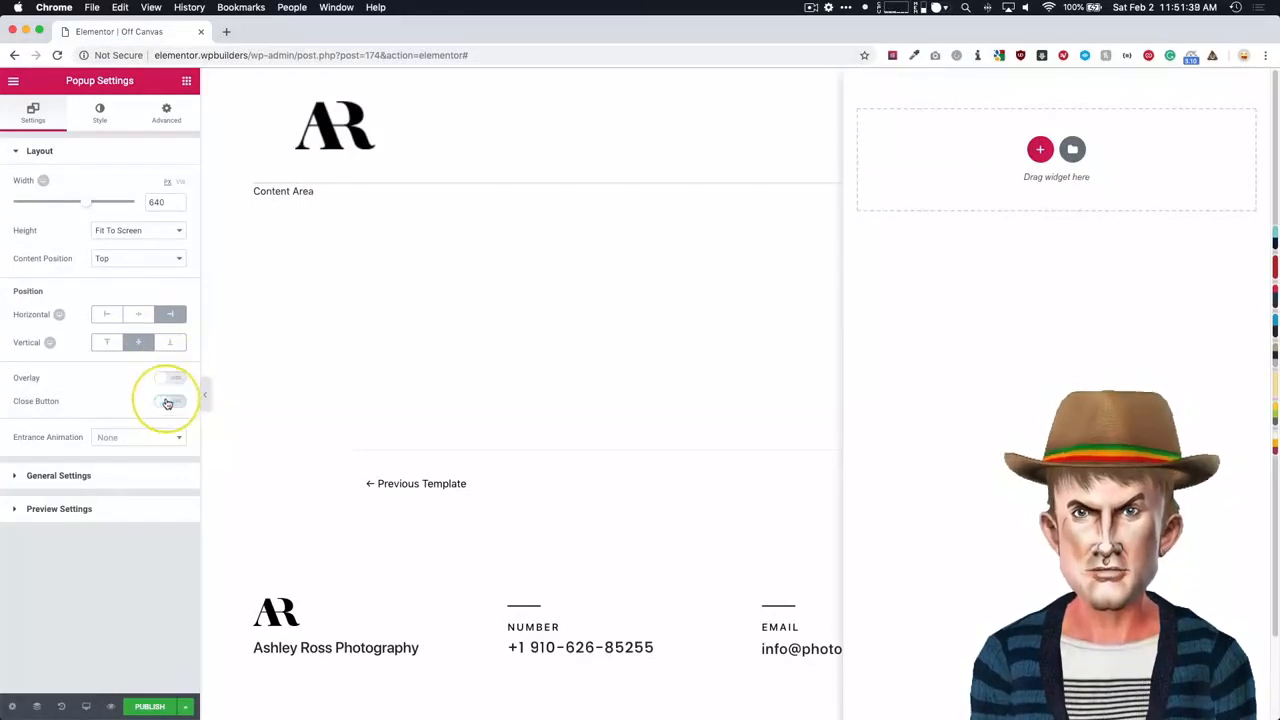
pyautogui.click(168, 402)
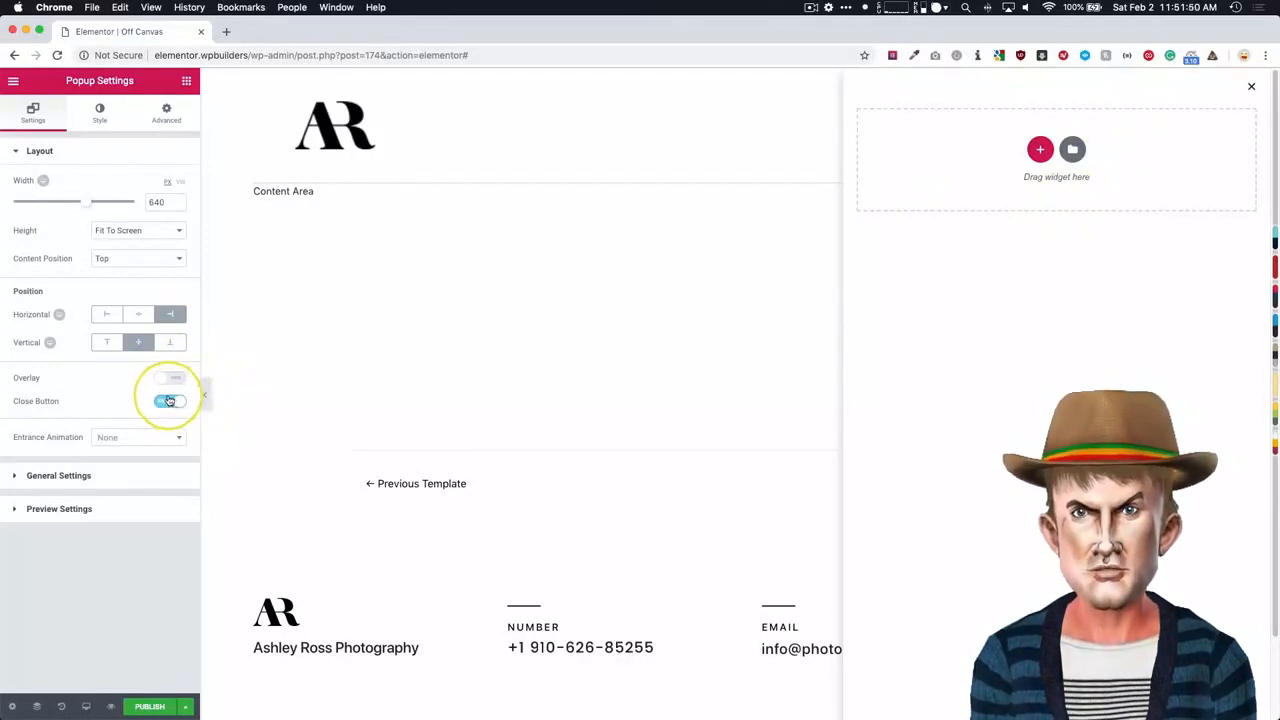
# - Review the popup's general settings and preview settings
pyautogui.click(90, 475)
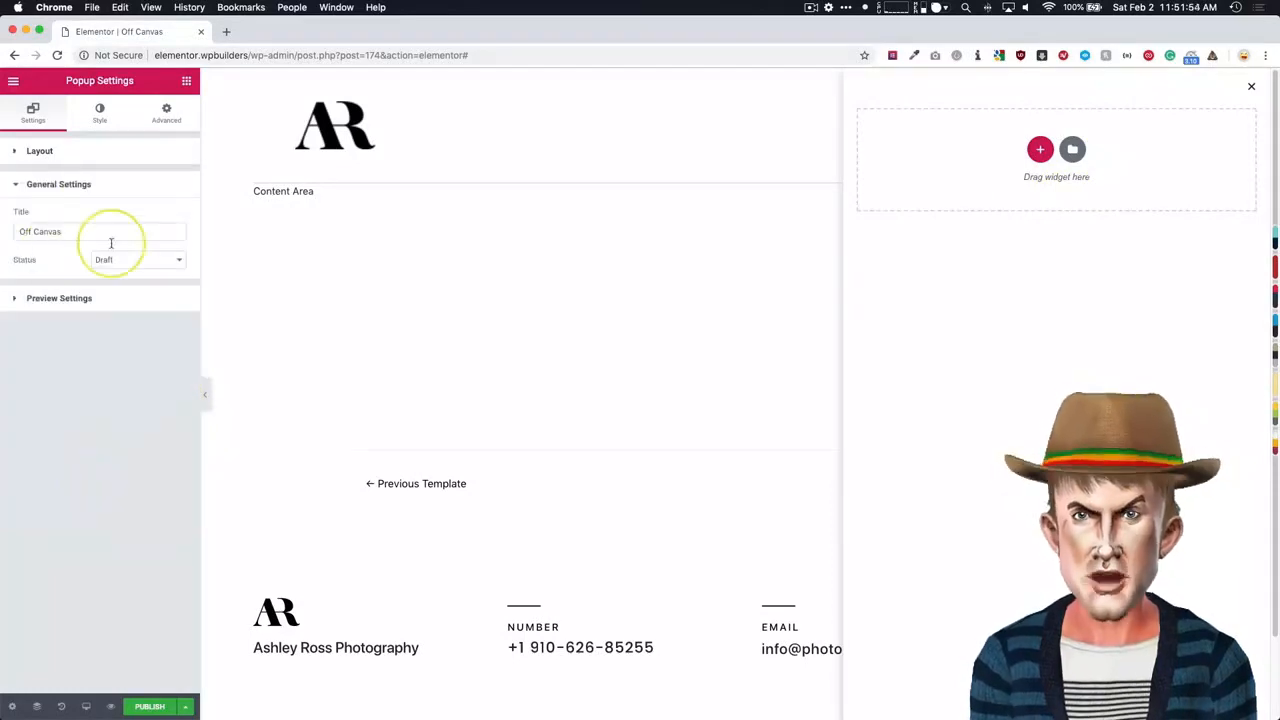
pyautogui.click(85, 298)
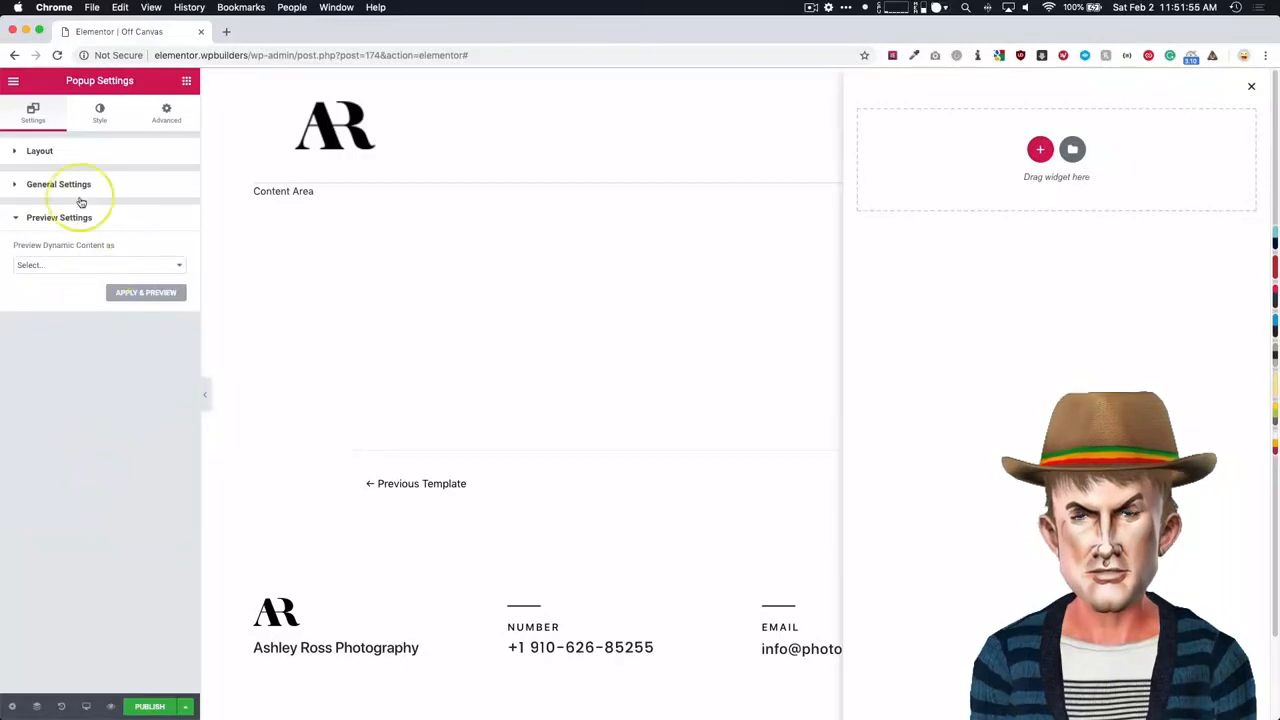
pyautogui.click(80, 152)
# - Give the popup a classic background with a solid black color
pyautogui.click(92, 113)
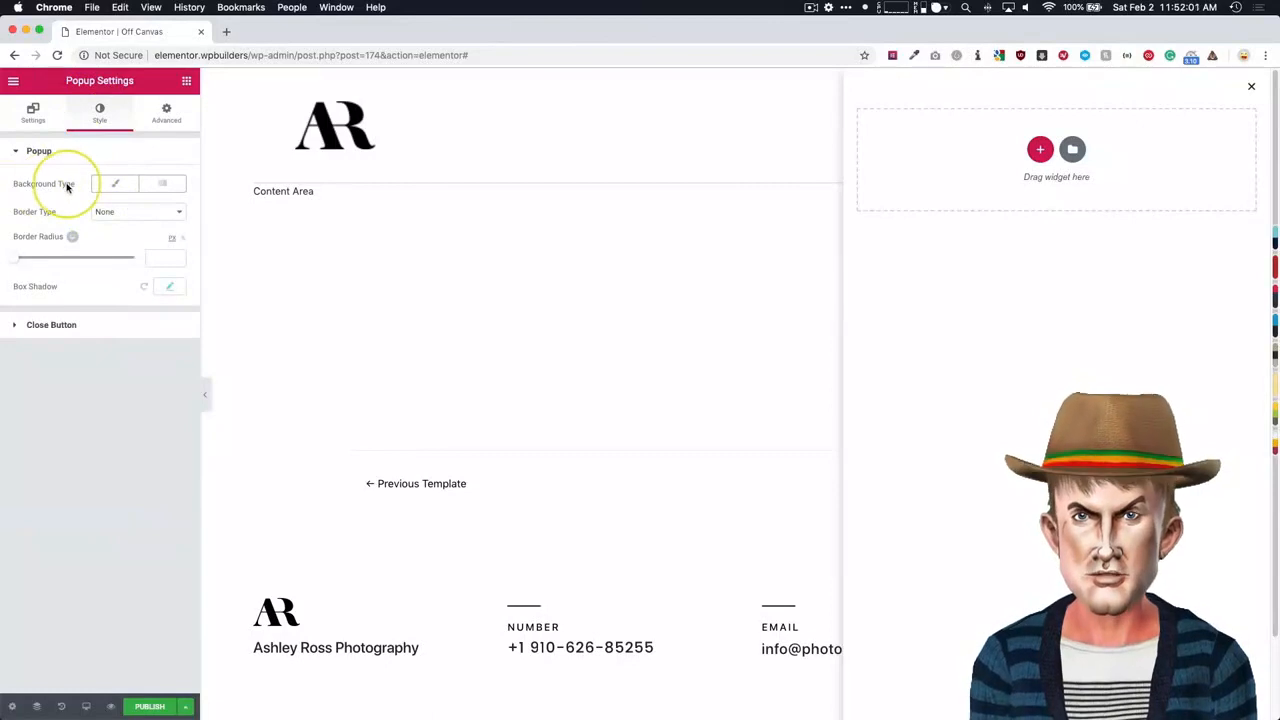
pyautogui.click(118, 185)
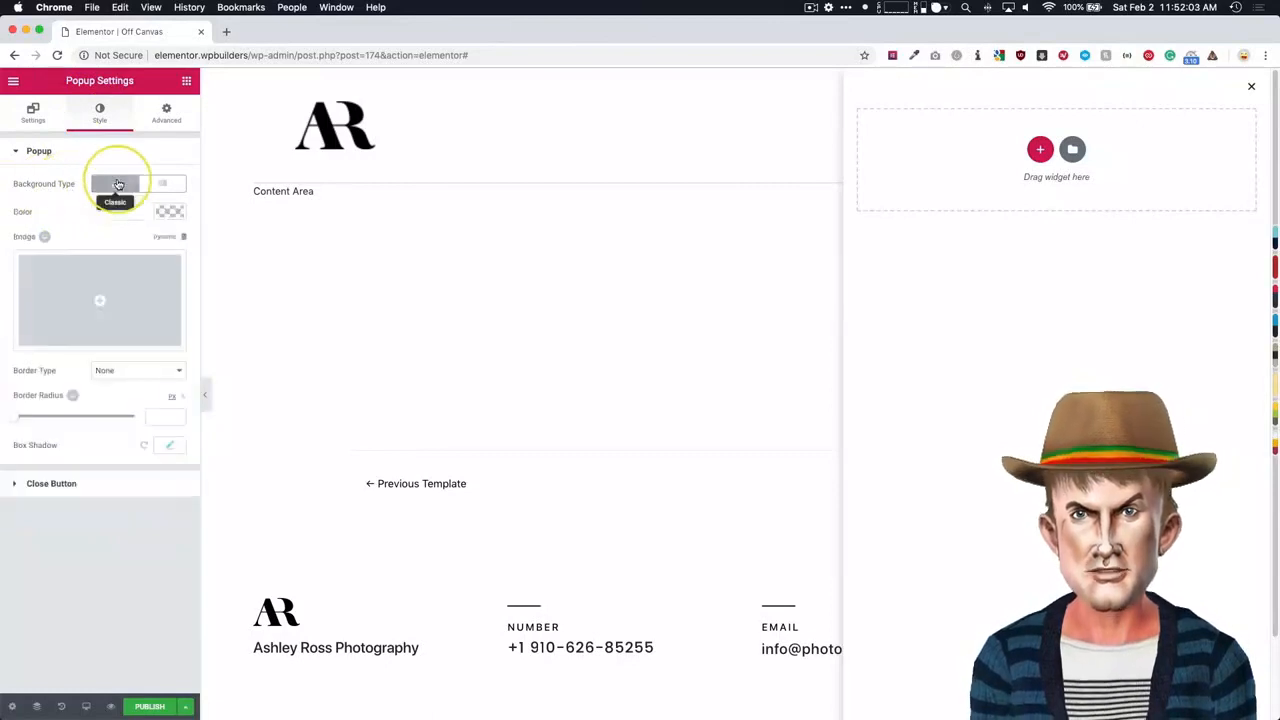
pyautogui.click(171, 211)
pyautogui.click(120, 369)
pyautogui.click(110, 510)
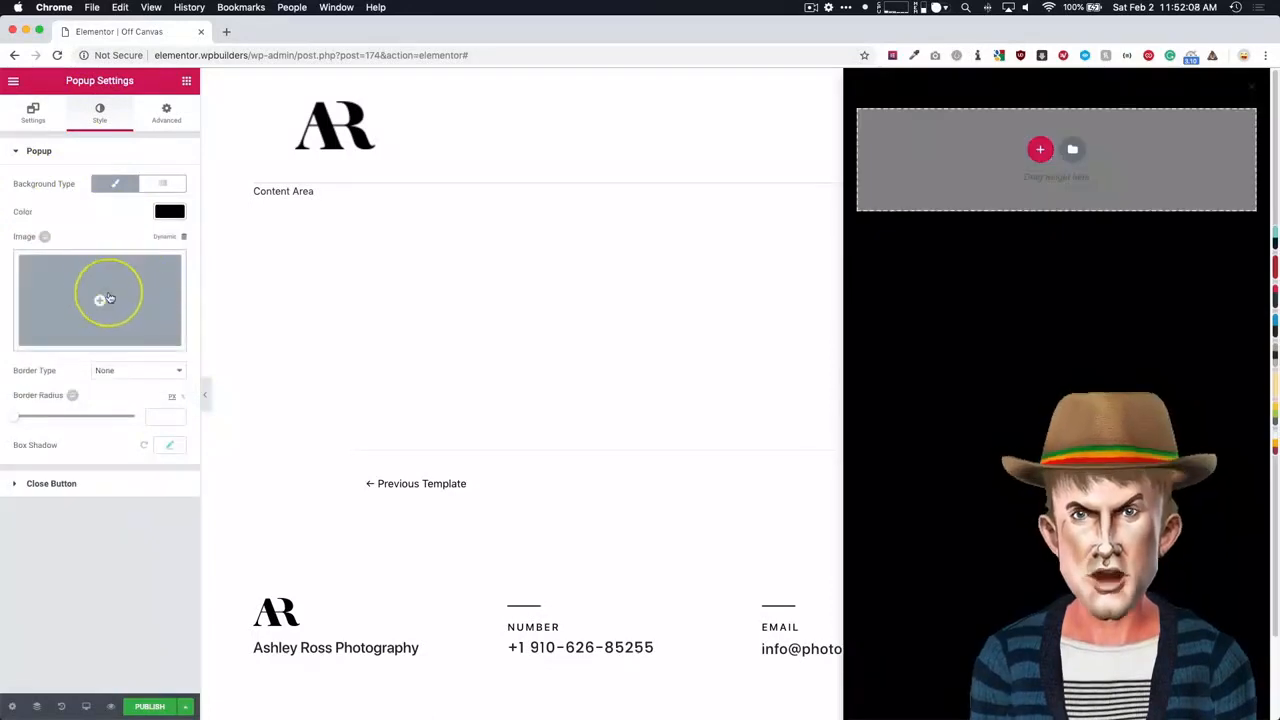
# - Style the popup's close button with a white color and a size of 20
pyautogui.click(49, 485)
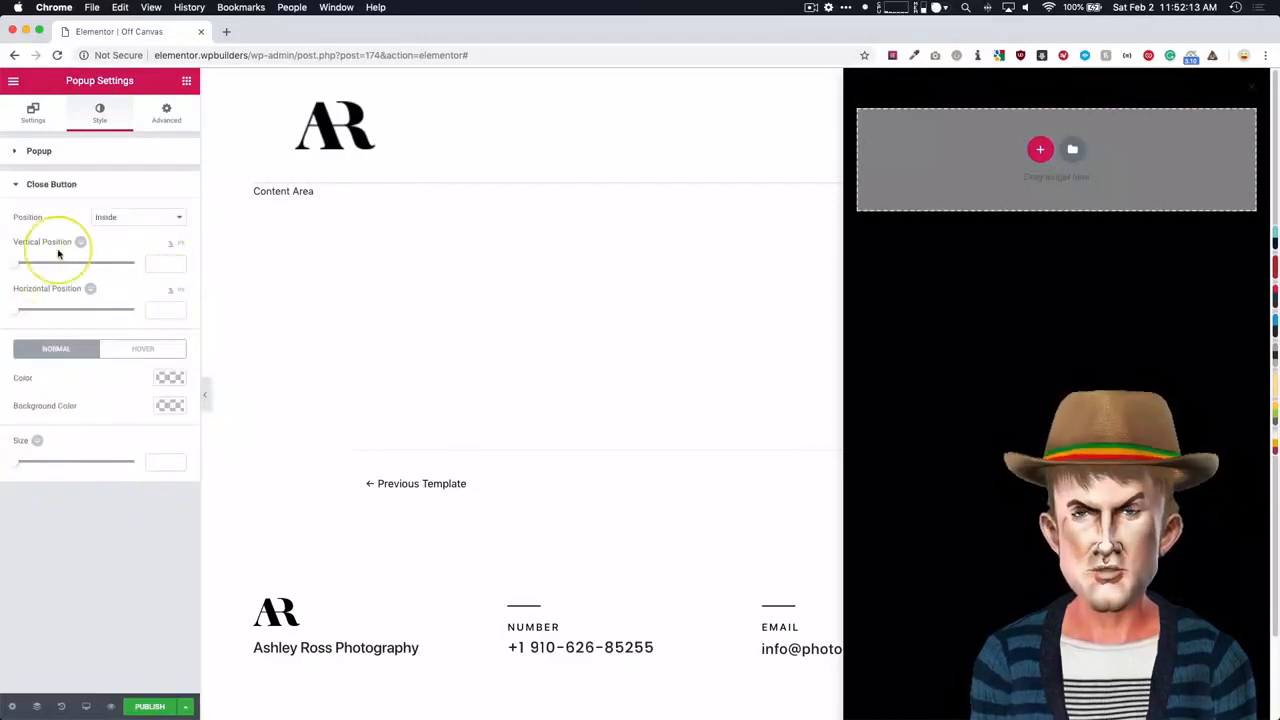
pyautogui.click(168, 378)
pyautogui.click(135, 536)
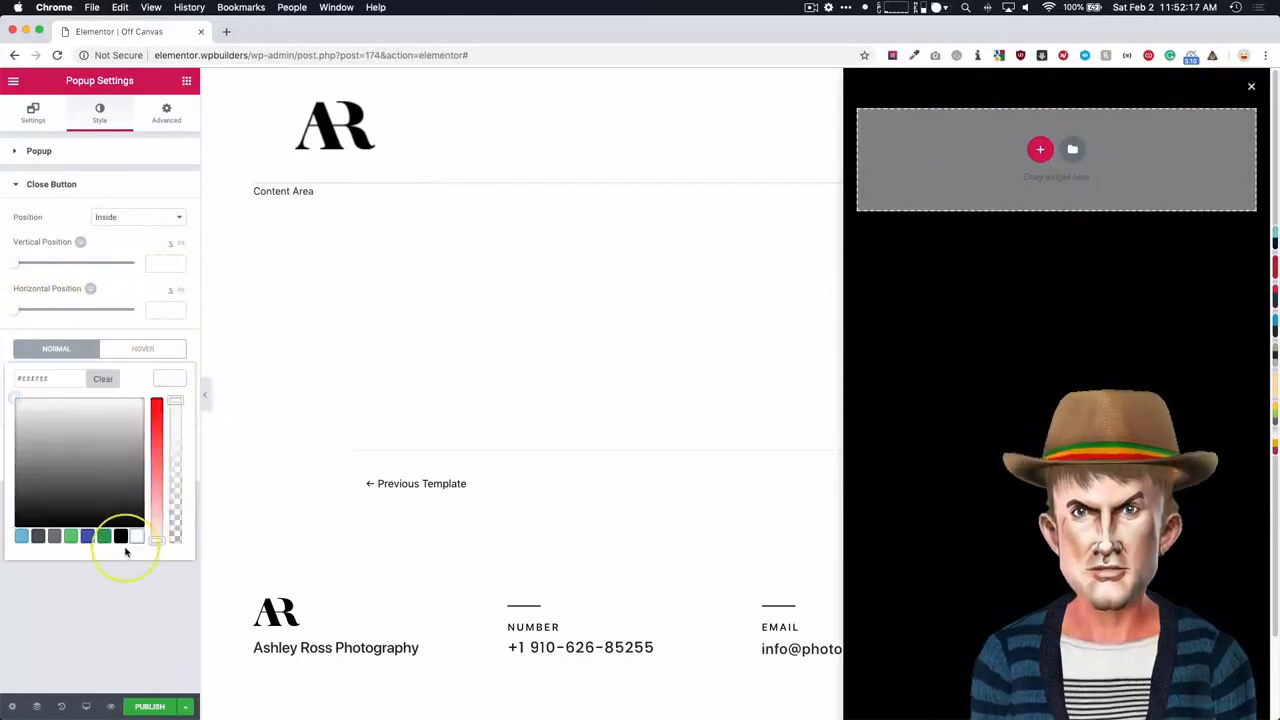
pyautogui.click(105, 650)
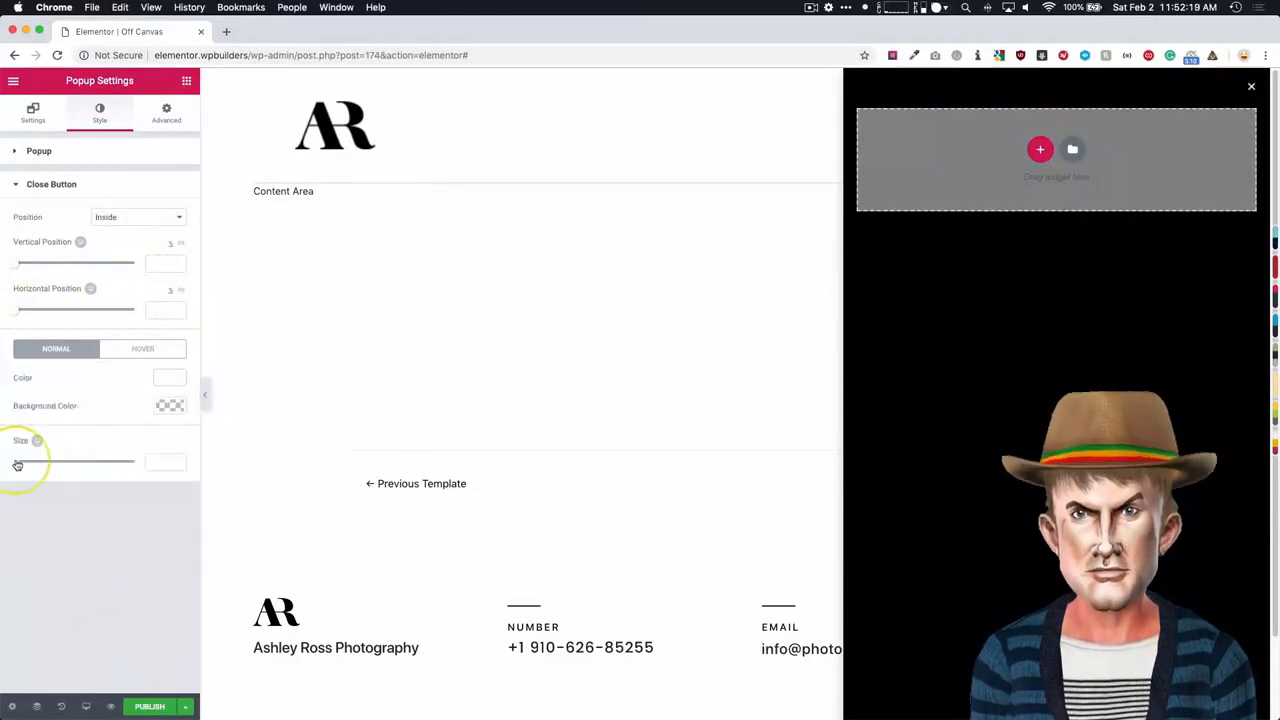
pyautogui.moveTo(30, 465); pyautogui.dragTo(46, 465)
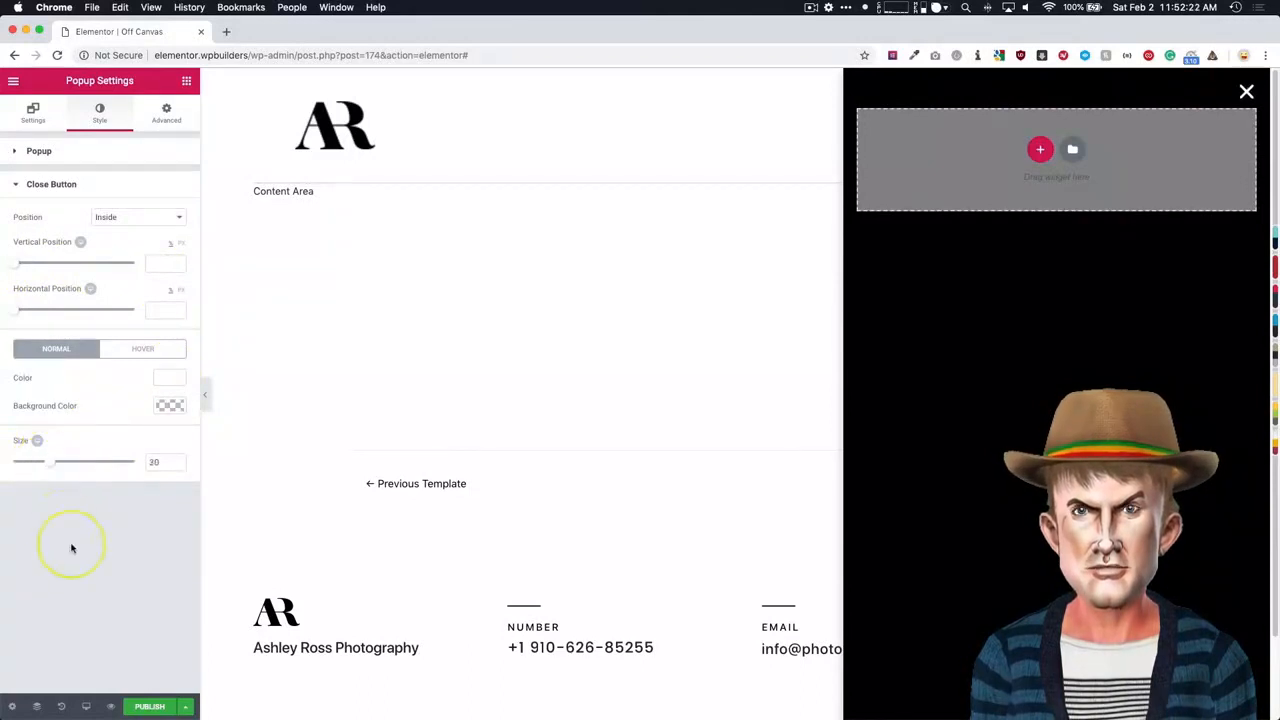
# - Set the popup's layout width to 350 px
pyautogui.click(33, 112)
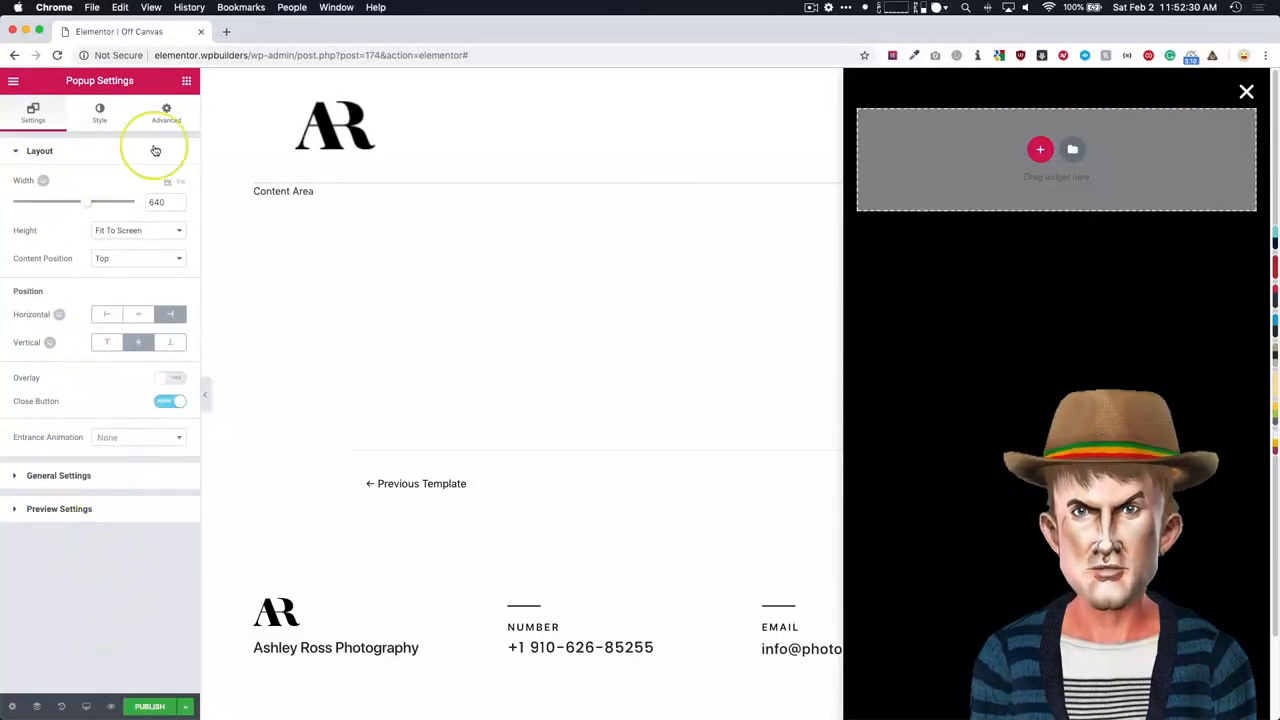
pyautogui.moveTo(89, 205); pyautogui.dragTo(50, 208)
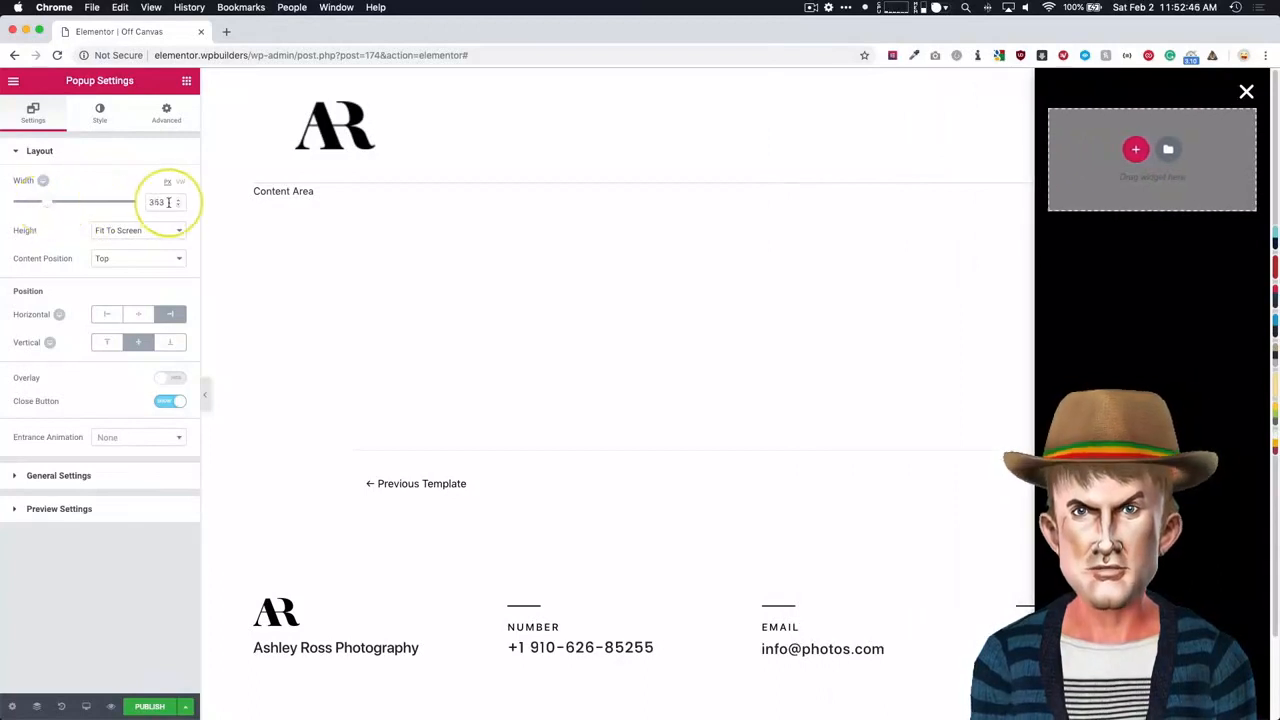
pyautogui.write('350')
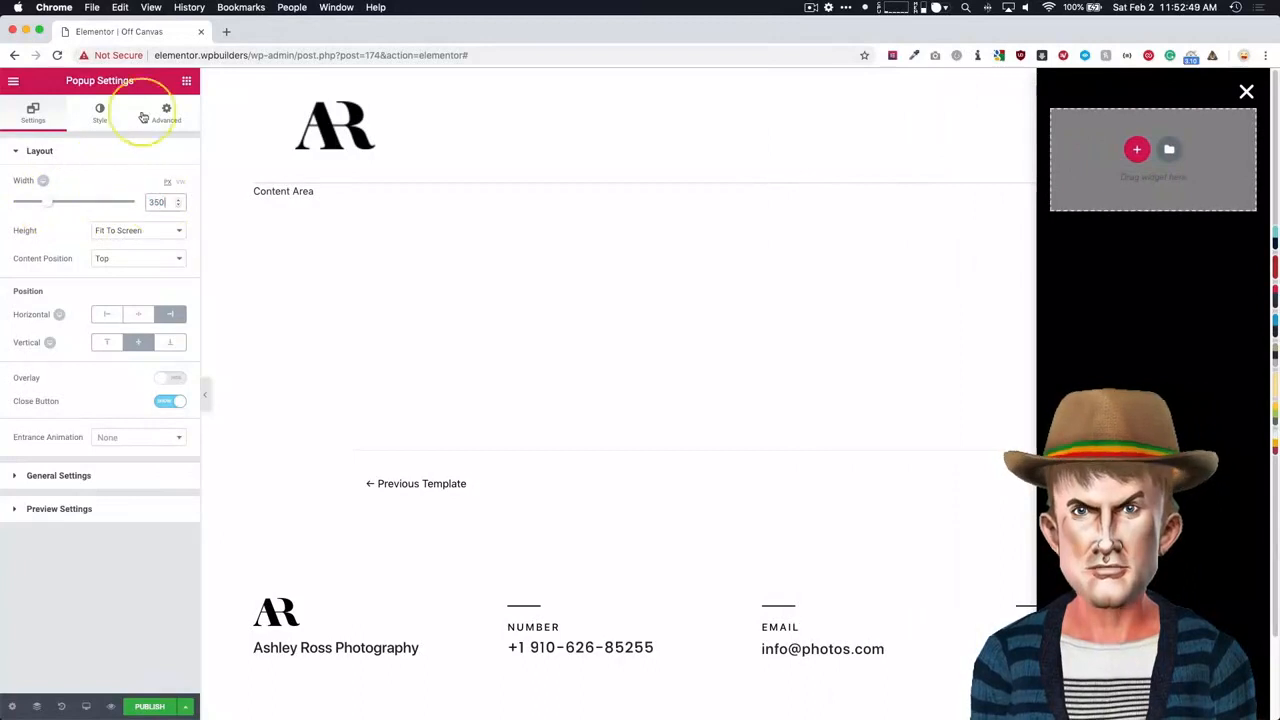
# - Find the Image widget and place it in the popup's empty section
pyautogui.click(187, 84)
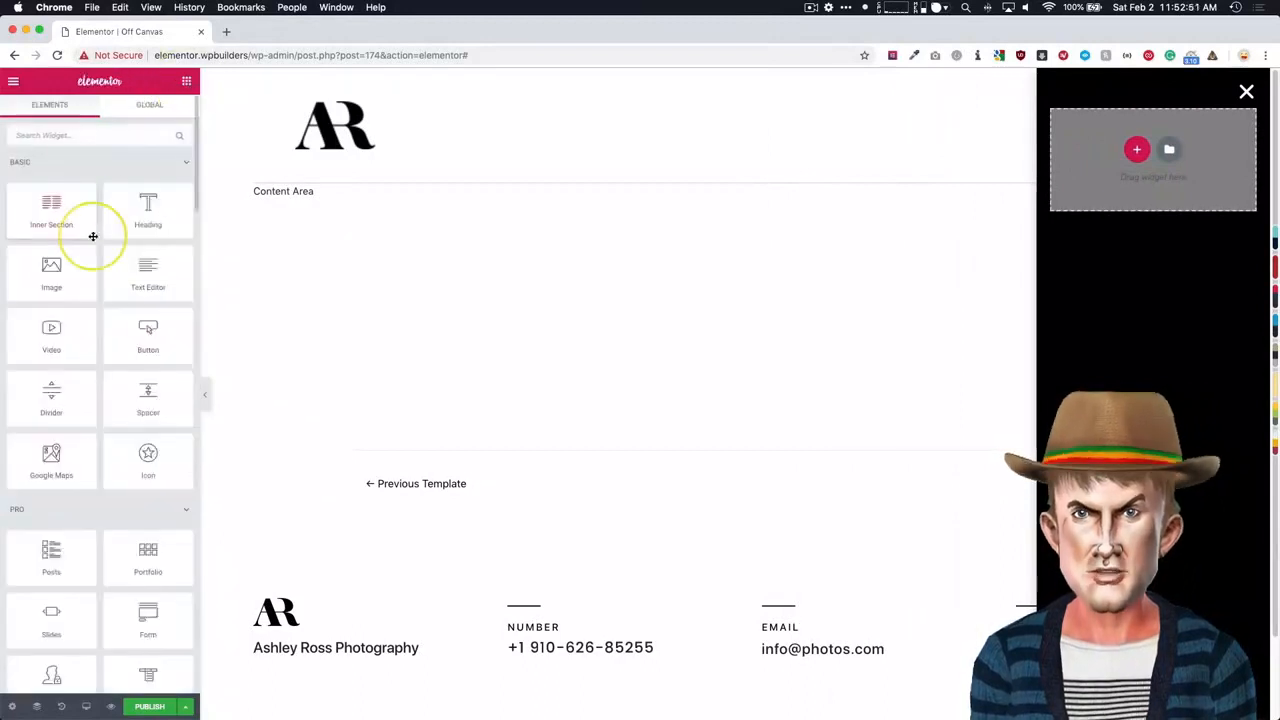
pyautogui.click(88, 128)
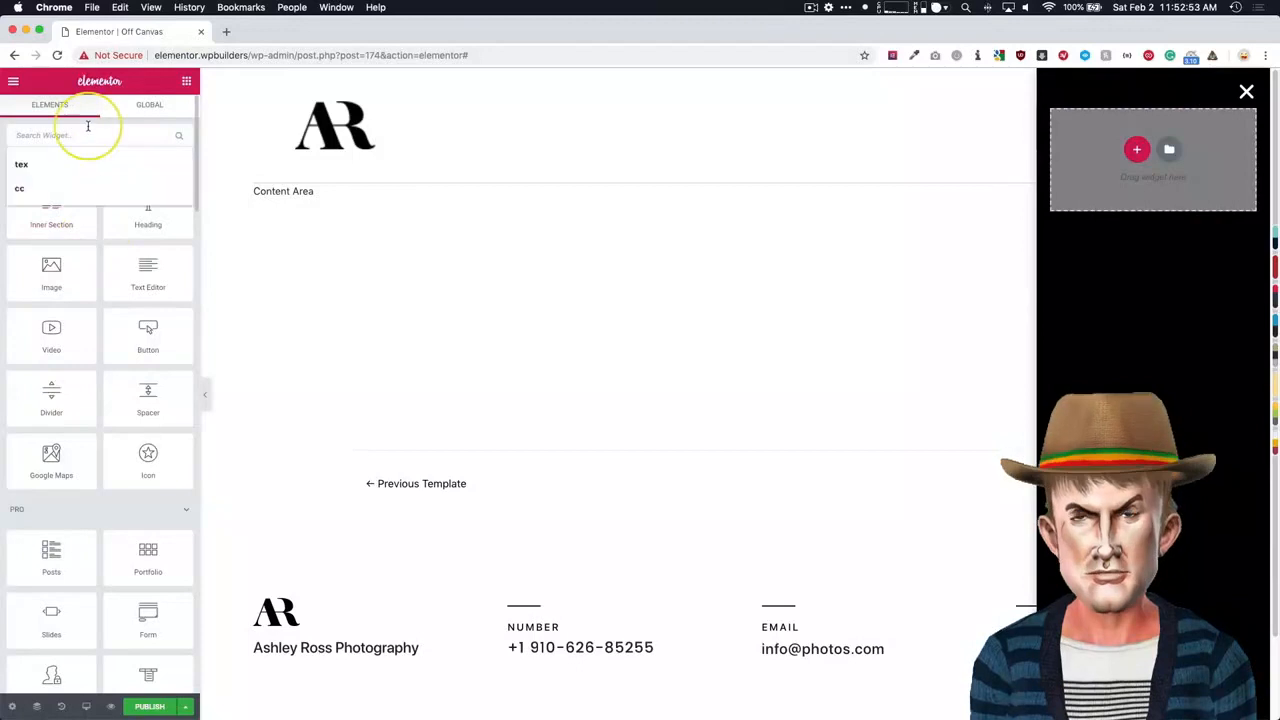
pyautogui.write('image')
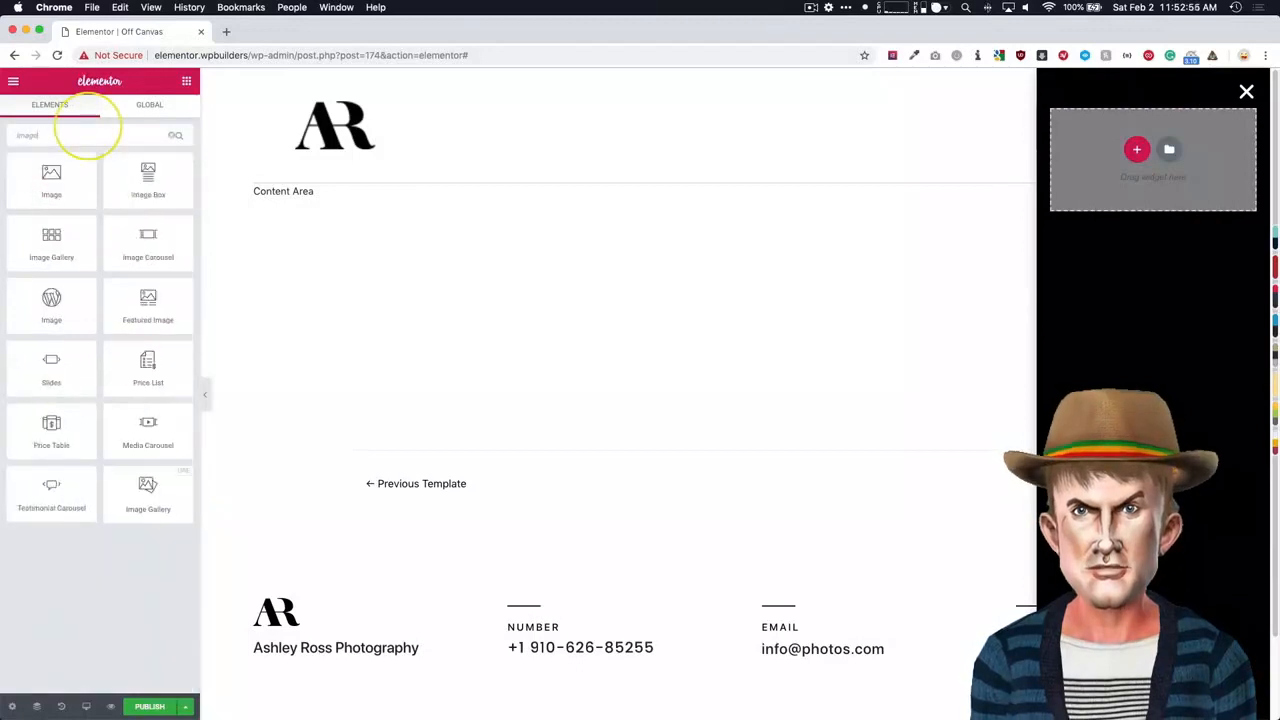
pyautogui.moveTo(51, 178); pyautogui.dragTo(1086, 171)
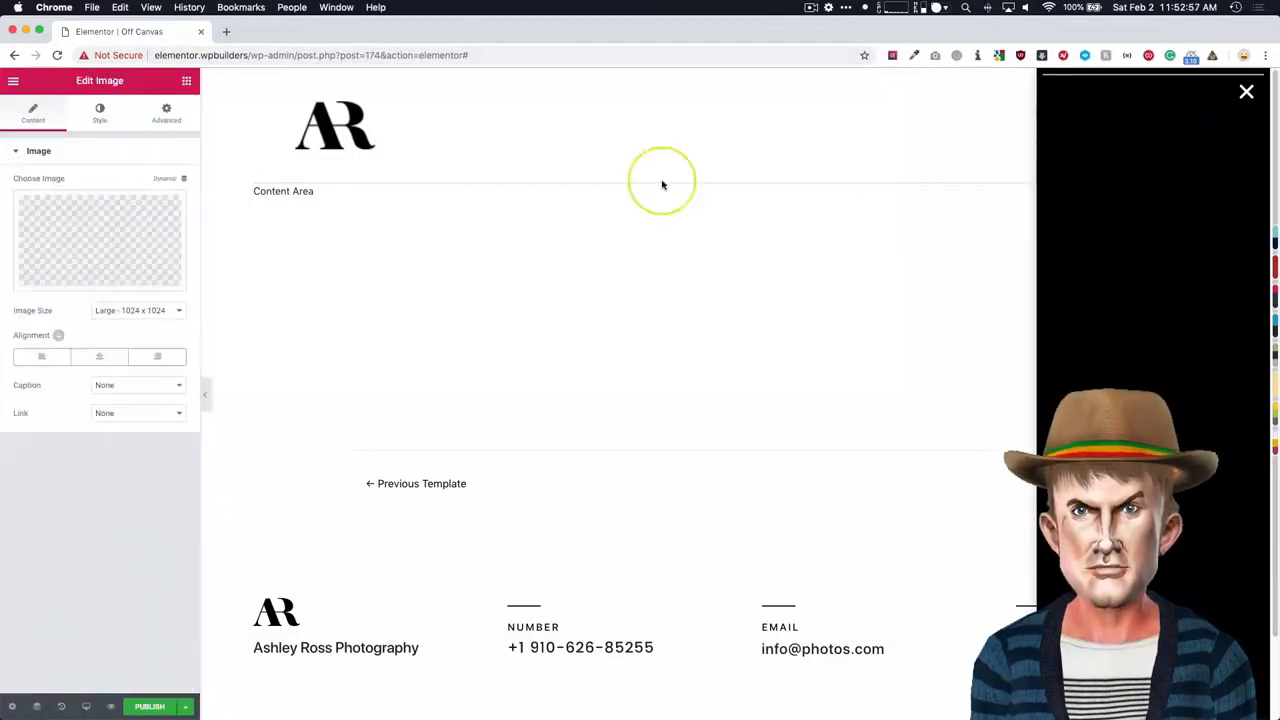
# - Insert the 512 × 512 AR logo favicon-free-img.png from the media library into the image widget
pyautogui.click(106, 228)
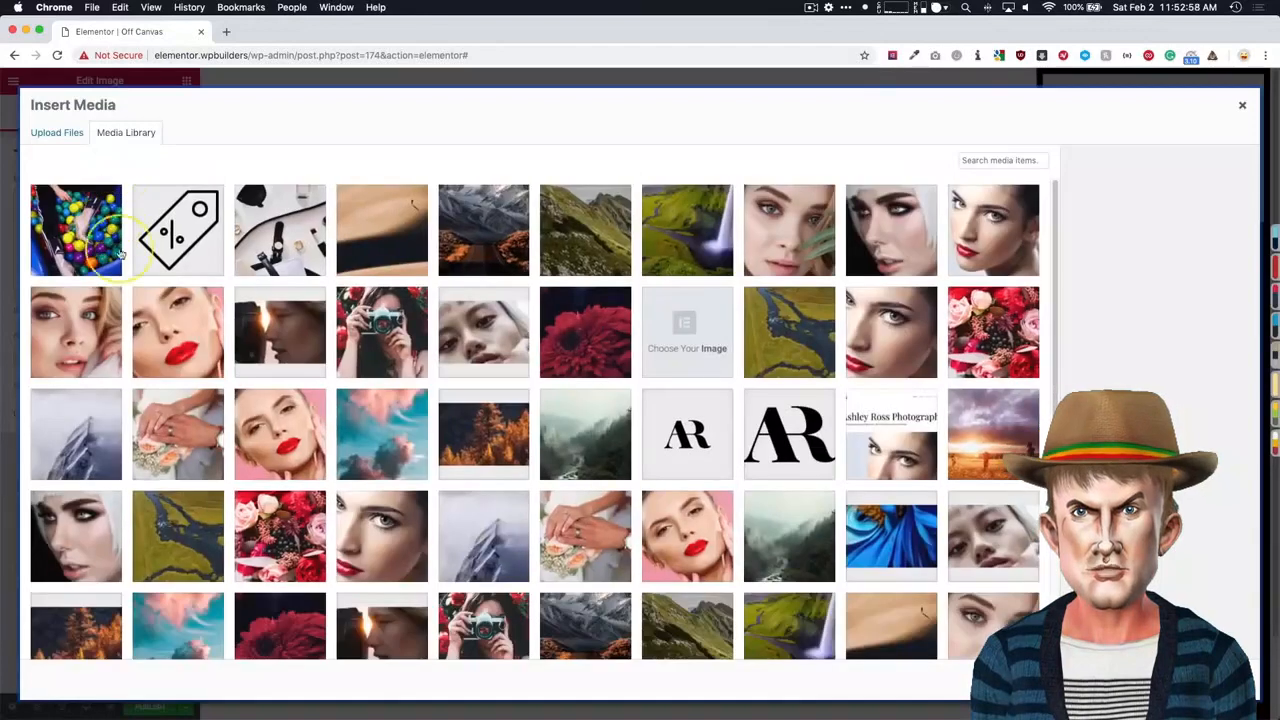
pyautogui.scroll(-1, 537, 294)
pyautogui.scroll(-3, 537, 294)
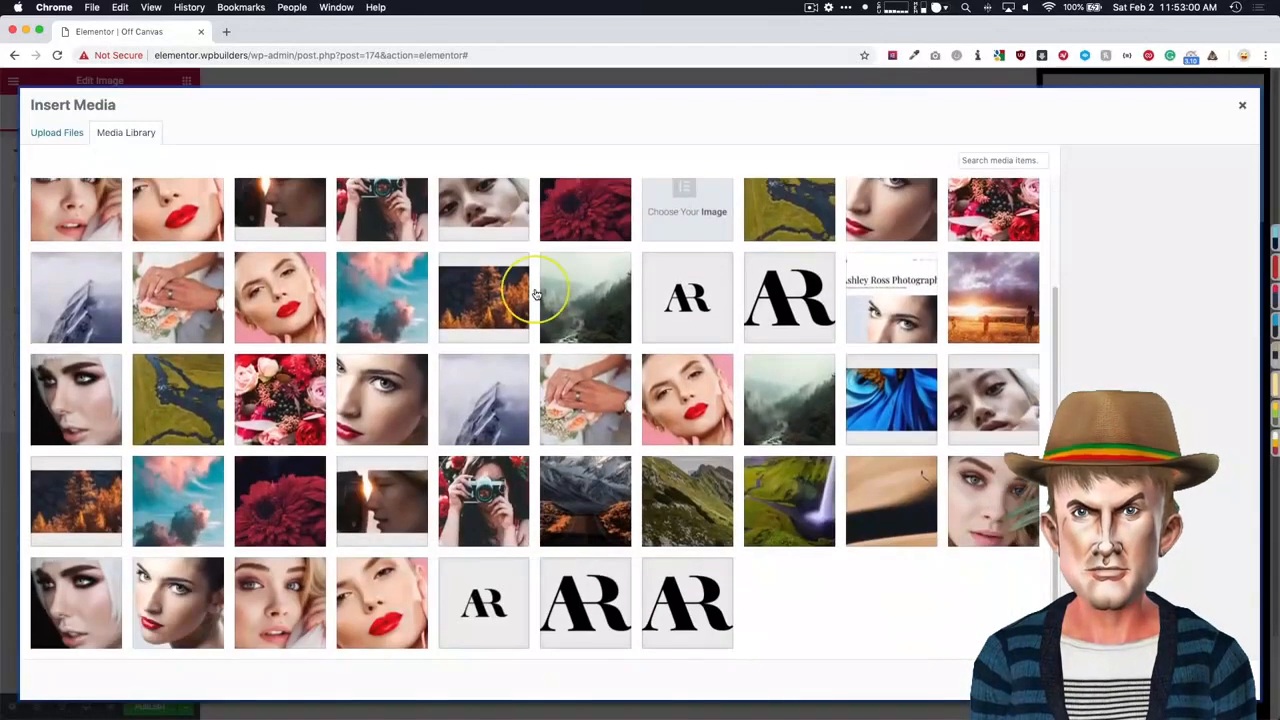
pyautogui.scroll(3, 540, 290)
pyautogui.click(692, 433)
pyautogui.click(790, 440)
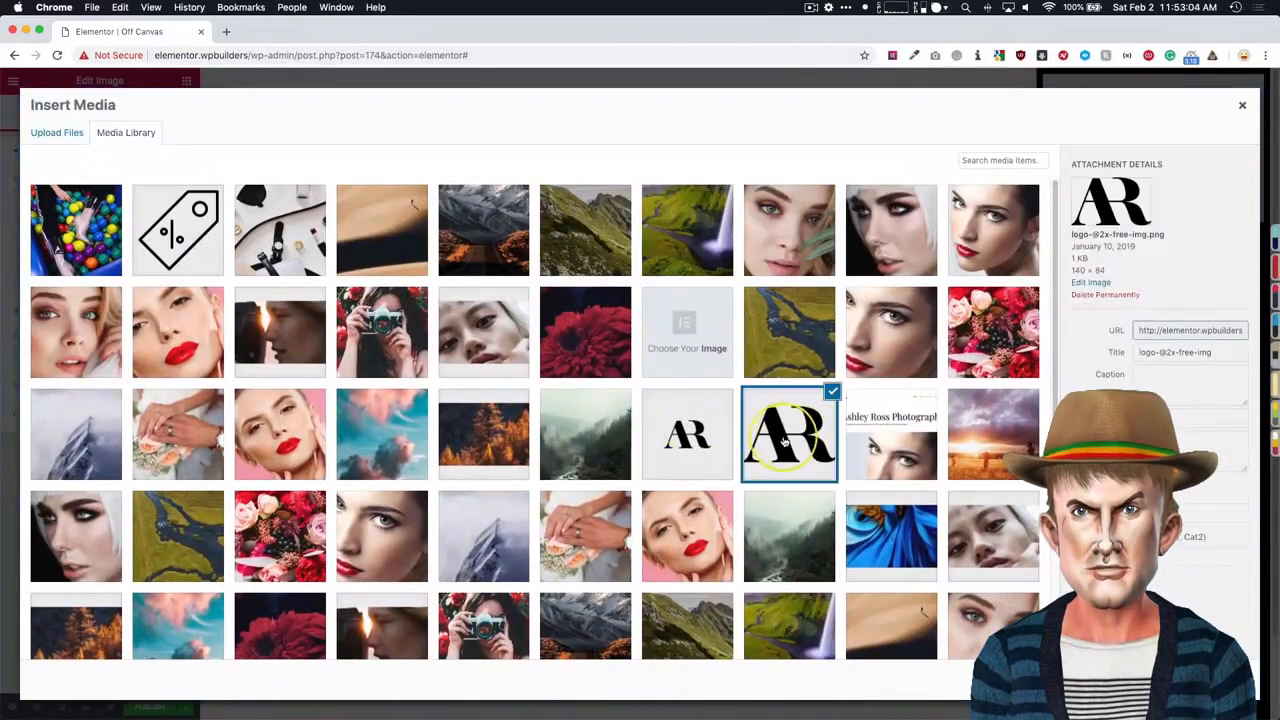
pyautogui.click(706, 447)
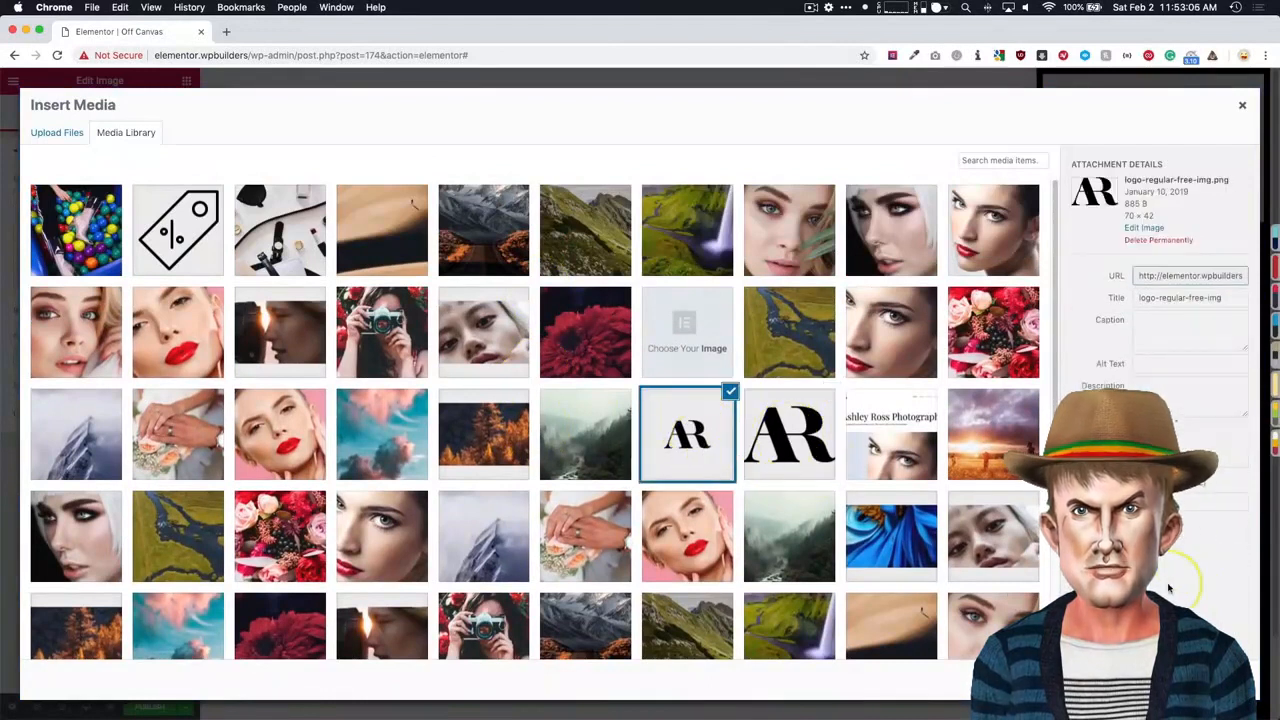
pyautogui.scroll(-3, 696, 443)
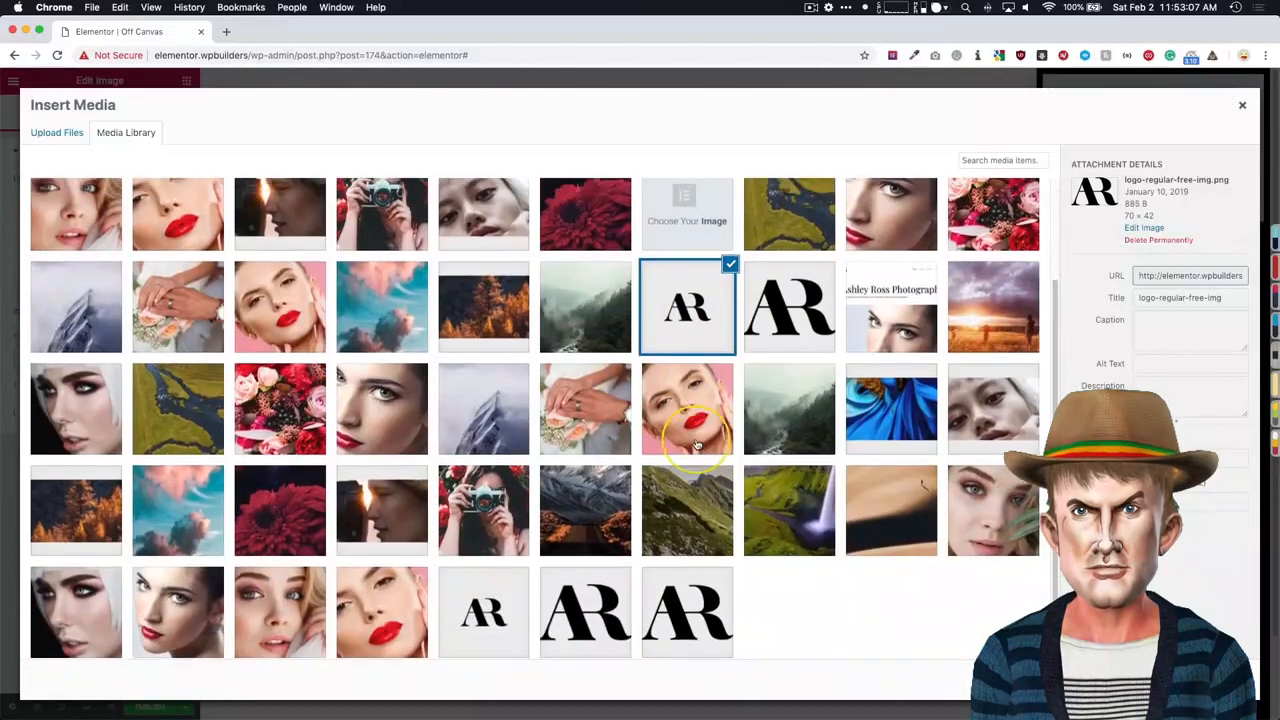
pyautogui.click(493, 608)
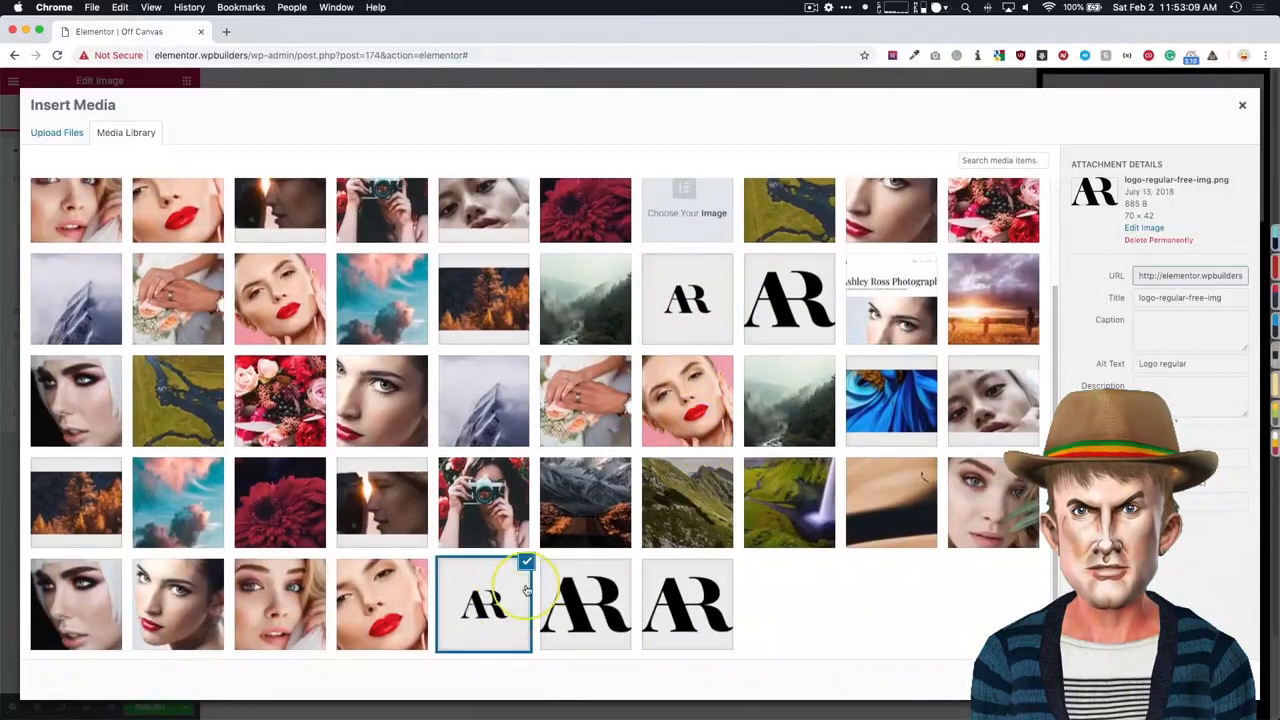
pyautogui.click(586, 596)
pyautogui.click(675, 601)
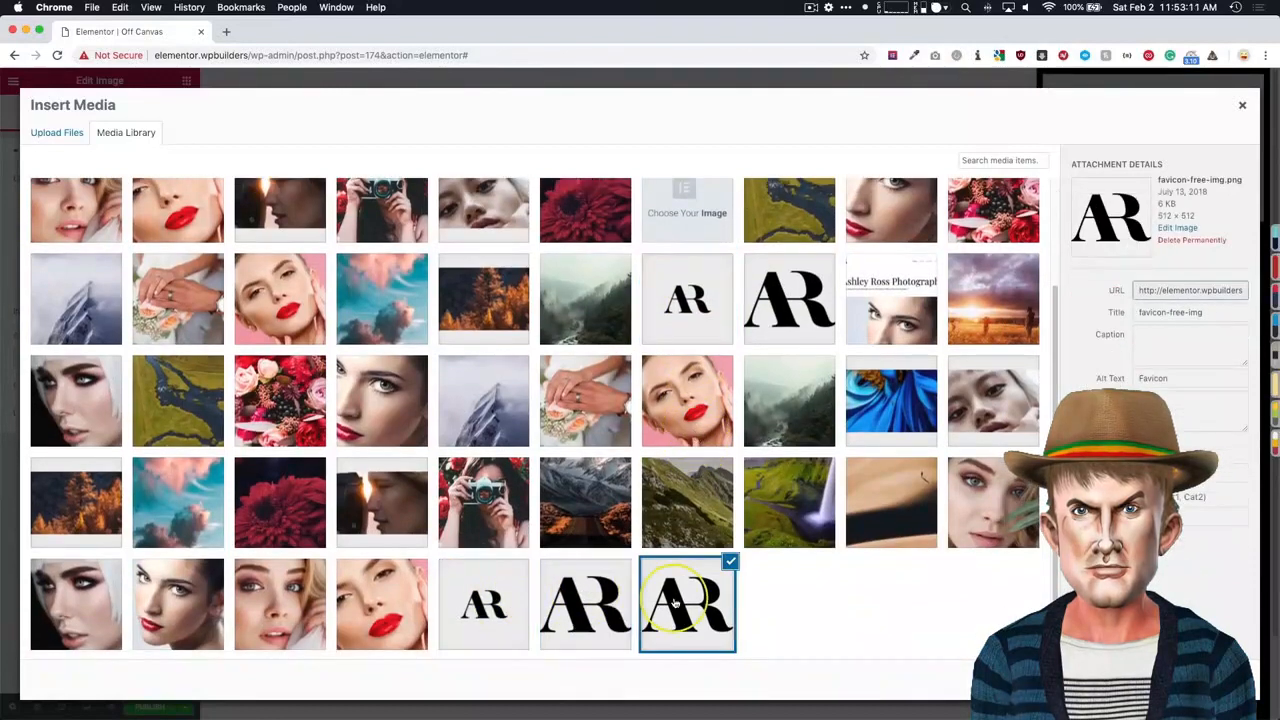
pyautogui.click(1210, 680)
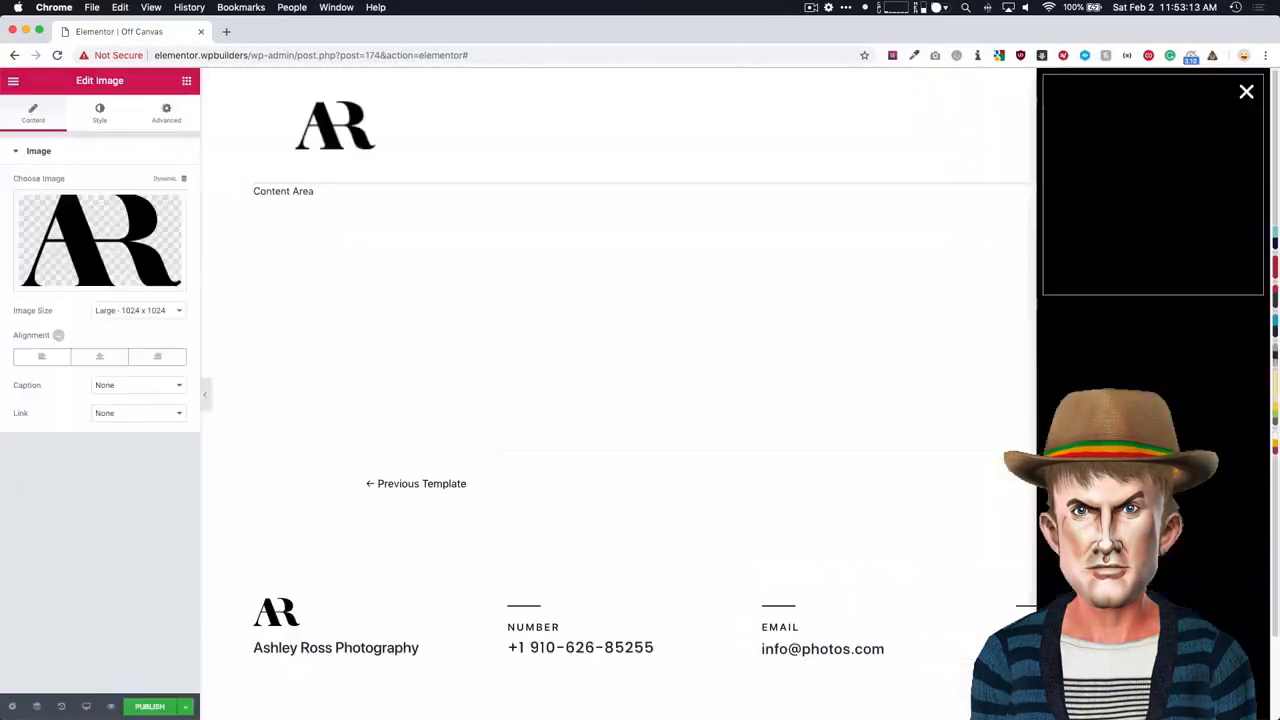
# - Give the logo image widget a classic background with a solid white color
pyautogui.click(150, 151)
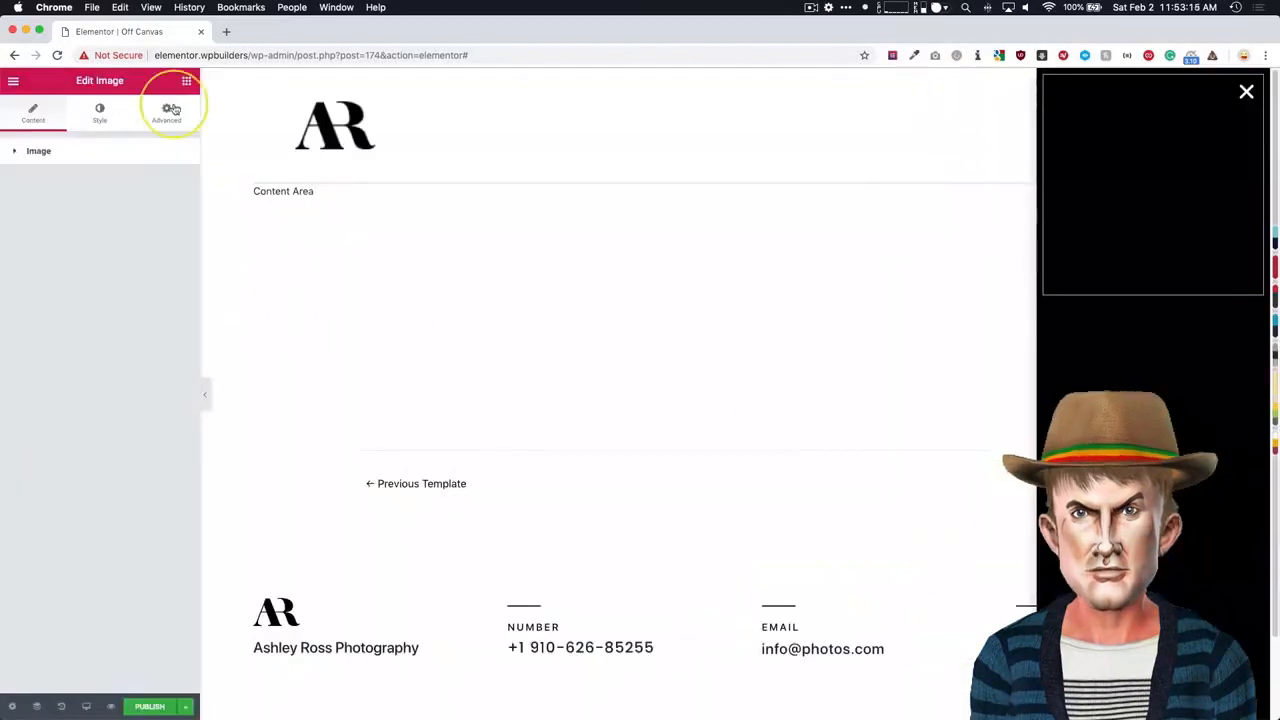
pyautogui.click(178, 111)
pyautogui.click(55, 449)
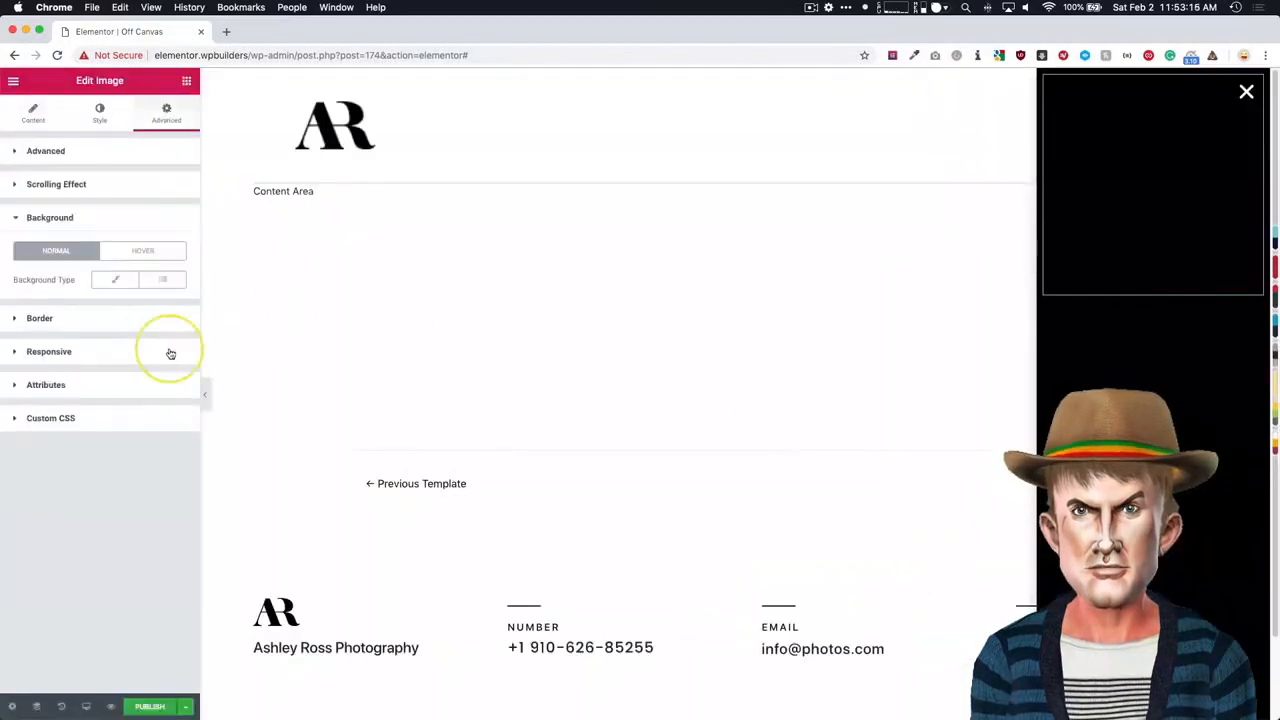
pyautogui.click(115, 279)
pyautogui.click(169, 307)
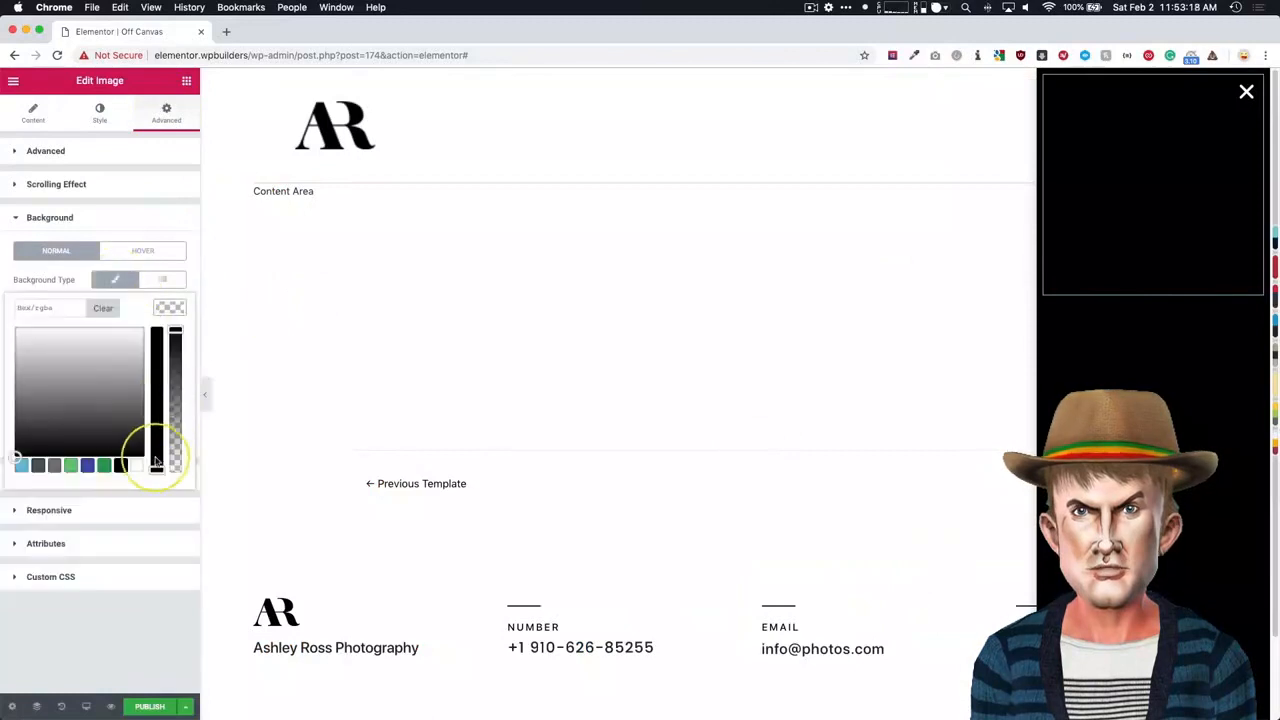
pyautogui.click(137, 465)
pyautogui.click(70, 627)
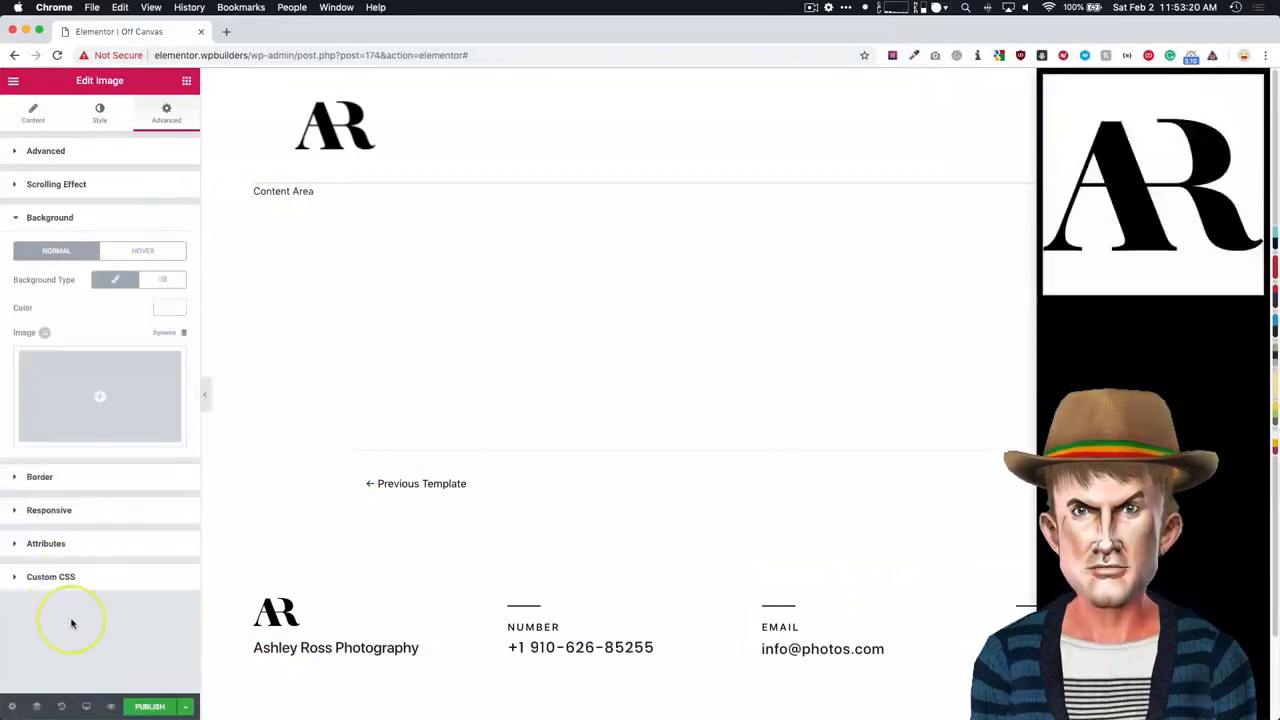
# - Reduce the logo image's width to 33%
pyautogui.click(35, 110)
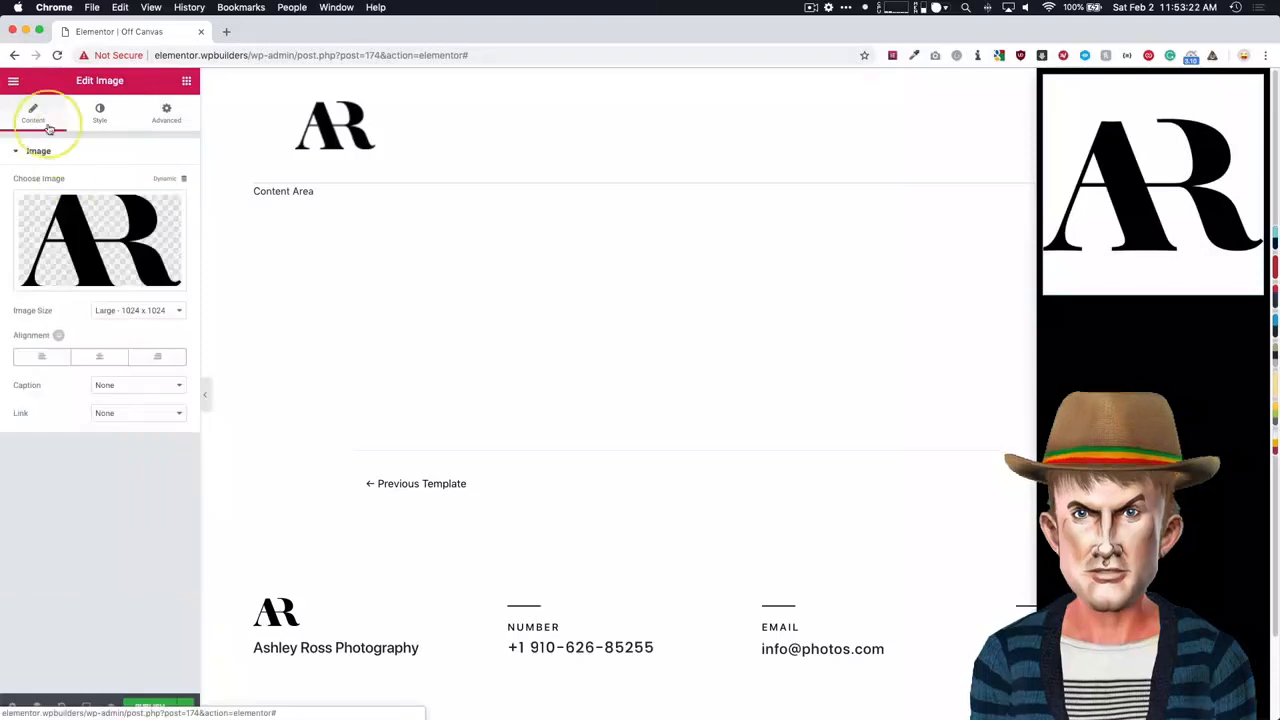
pyautogui.click(95, 114)
pyautogui.moveTo(15, 206); pyautogui.dragTo(54, 206)
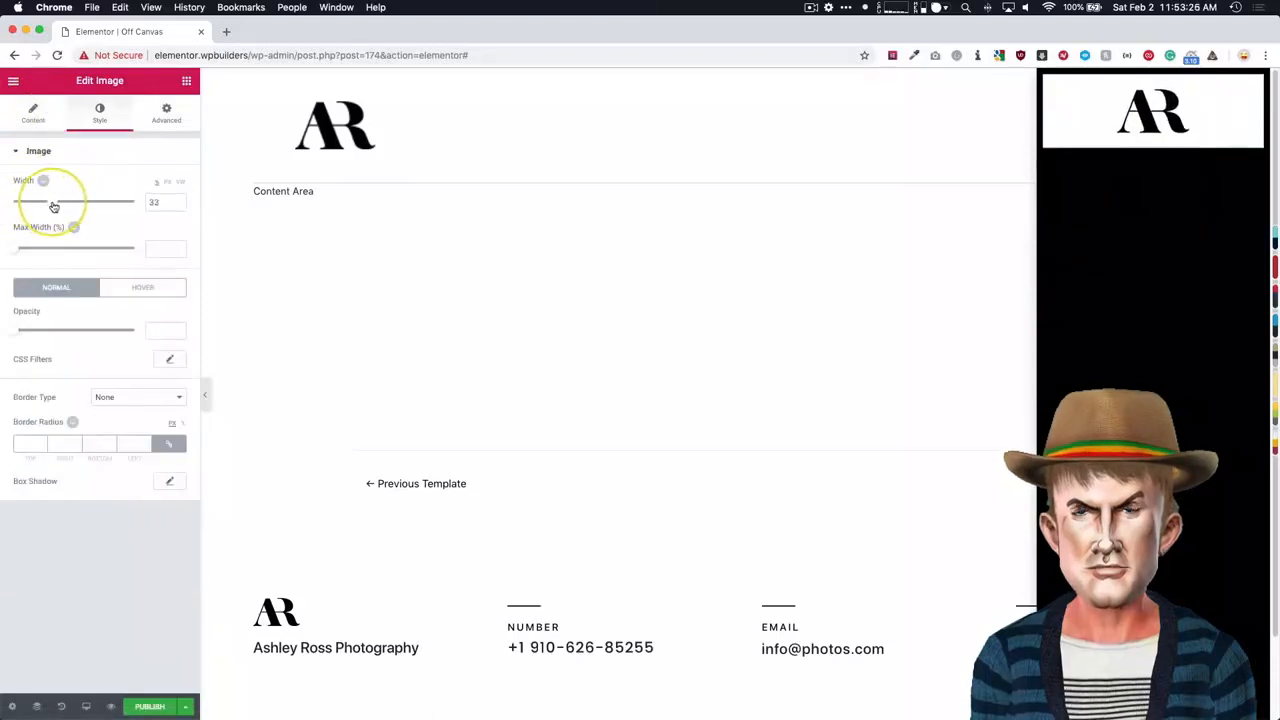
# - Find the Nav Menu widget and place it directly below the logo in the popup
pyautogui.click(186, 82)
pyautogui.write('navi')
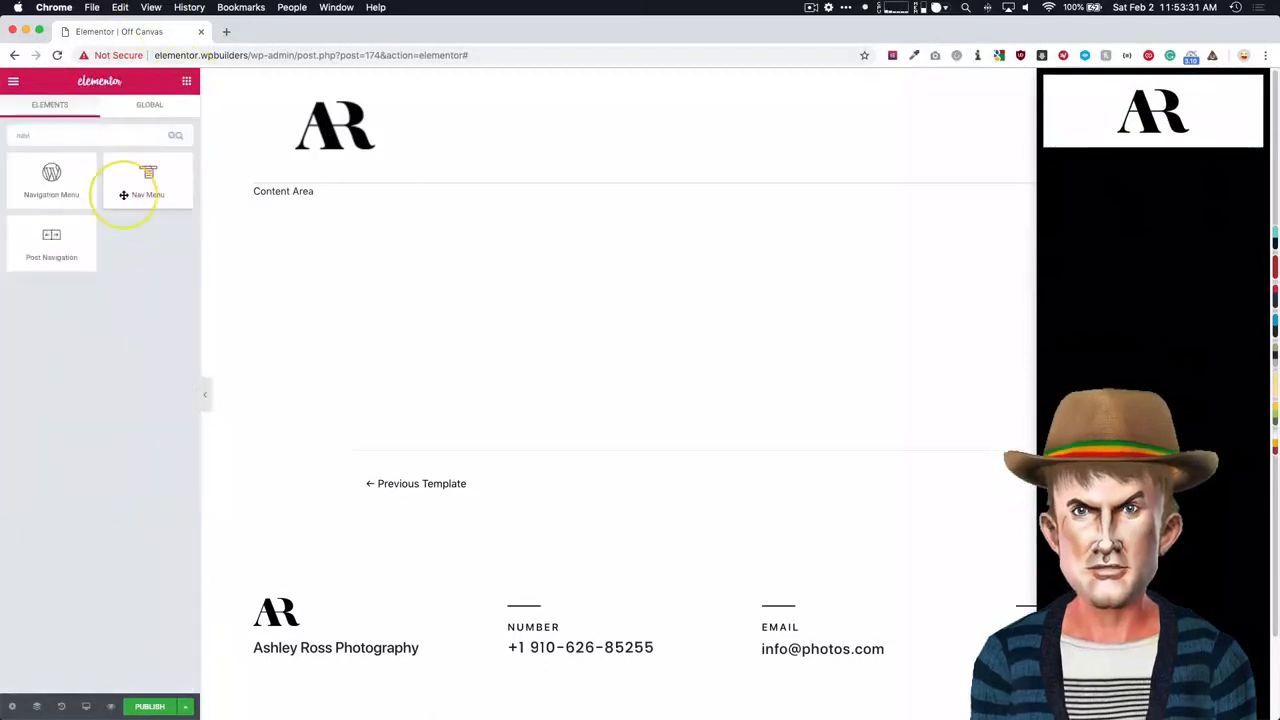
pyautogui.press('BackSpace')
pyautogui.moveTo(149, 183); pyautogui.dragTo(1125, 148)
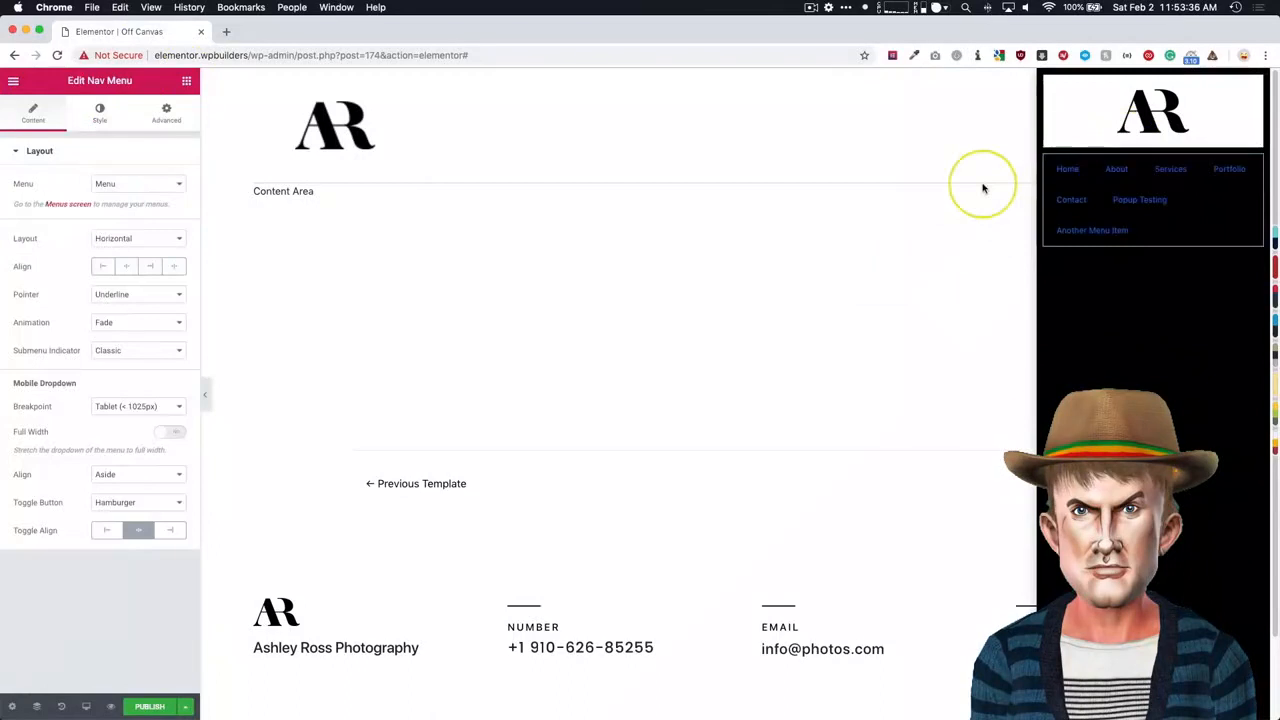
# - Set the nav menu's layout to Vertical and align its items to the left
pyautogui.click(129, 240)
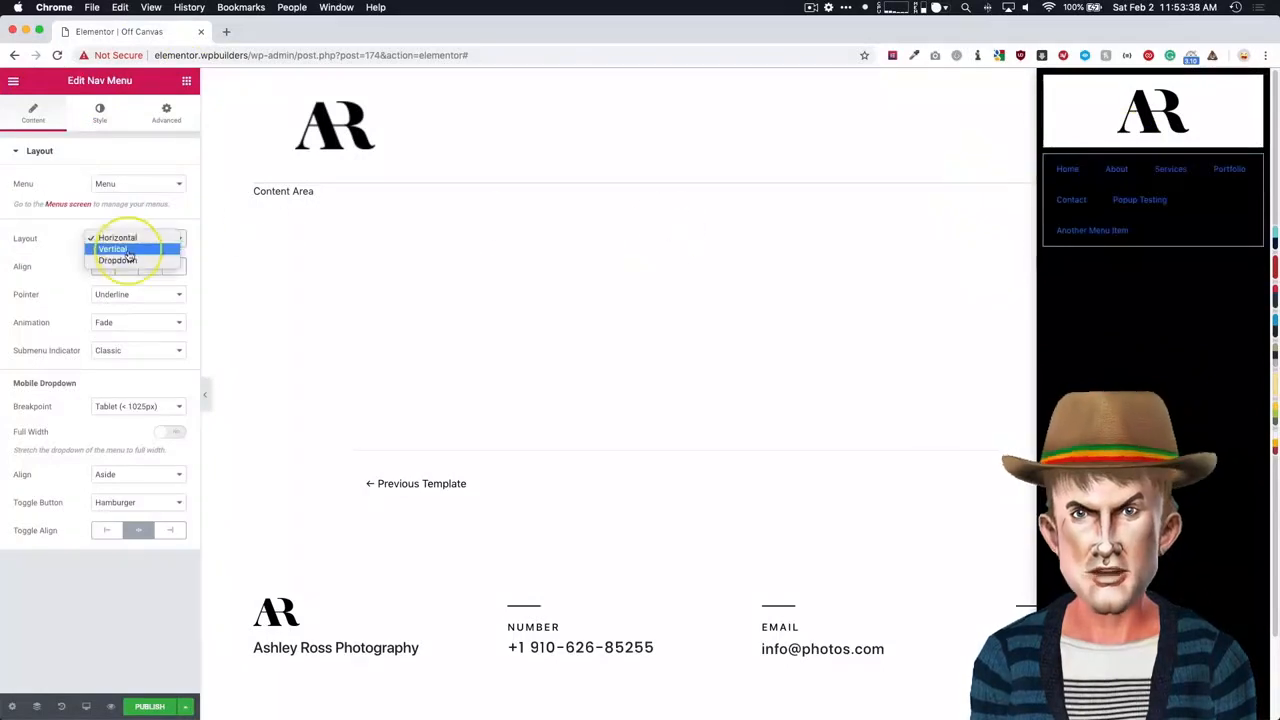
pyautogui.click(128, 250)
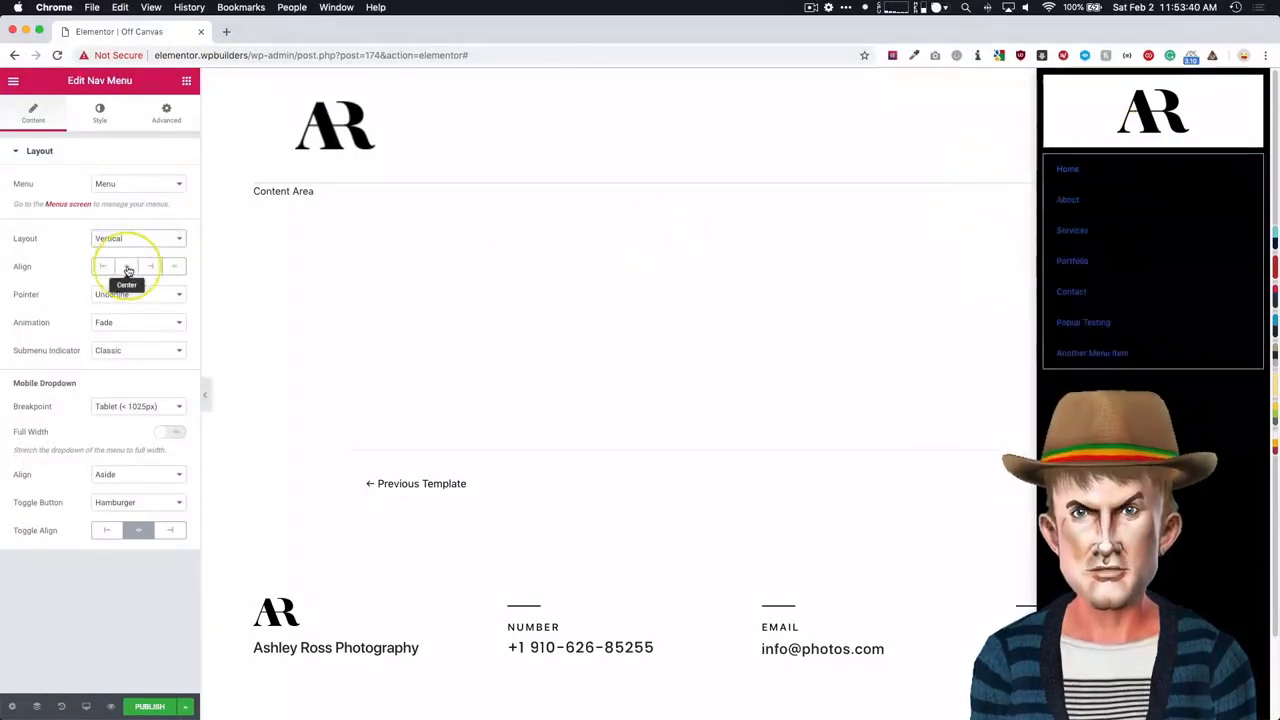
pyautogui.click(128, 267)
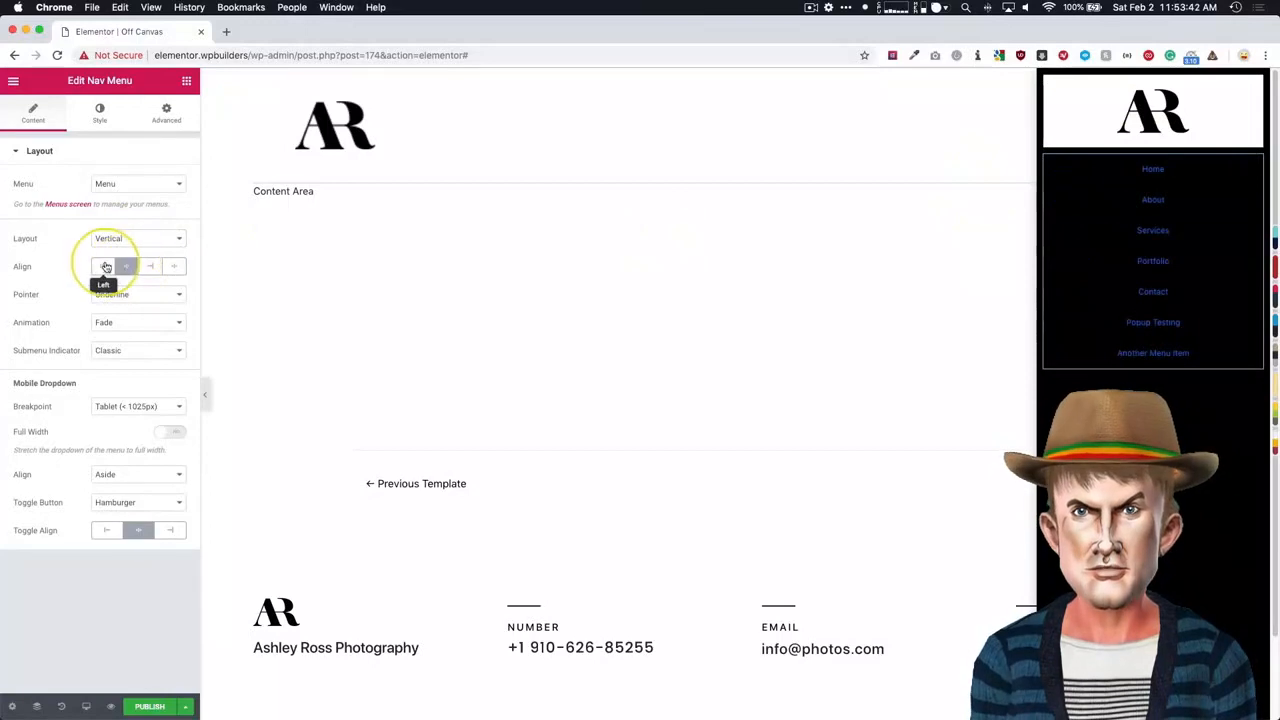
pyautogui.click(101, 267)
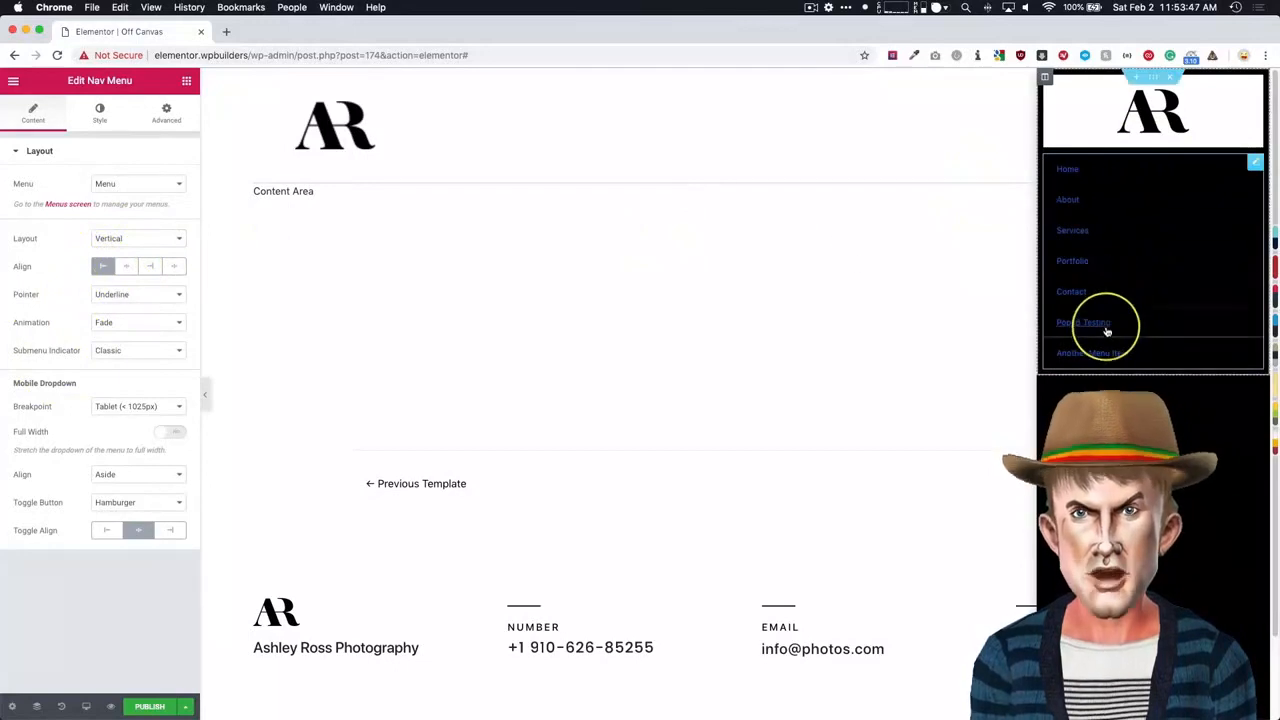
# - Set the nav menu's pointer to None and its mobile dropdown toggle button to None
pyautogui.click(129, 296)
pyautogui.click(125, 285)
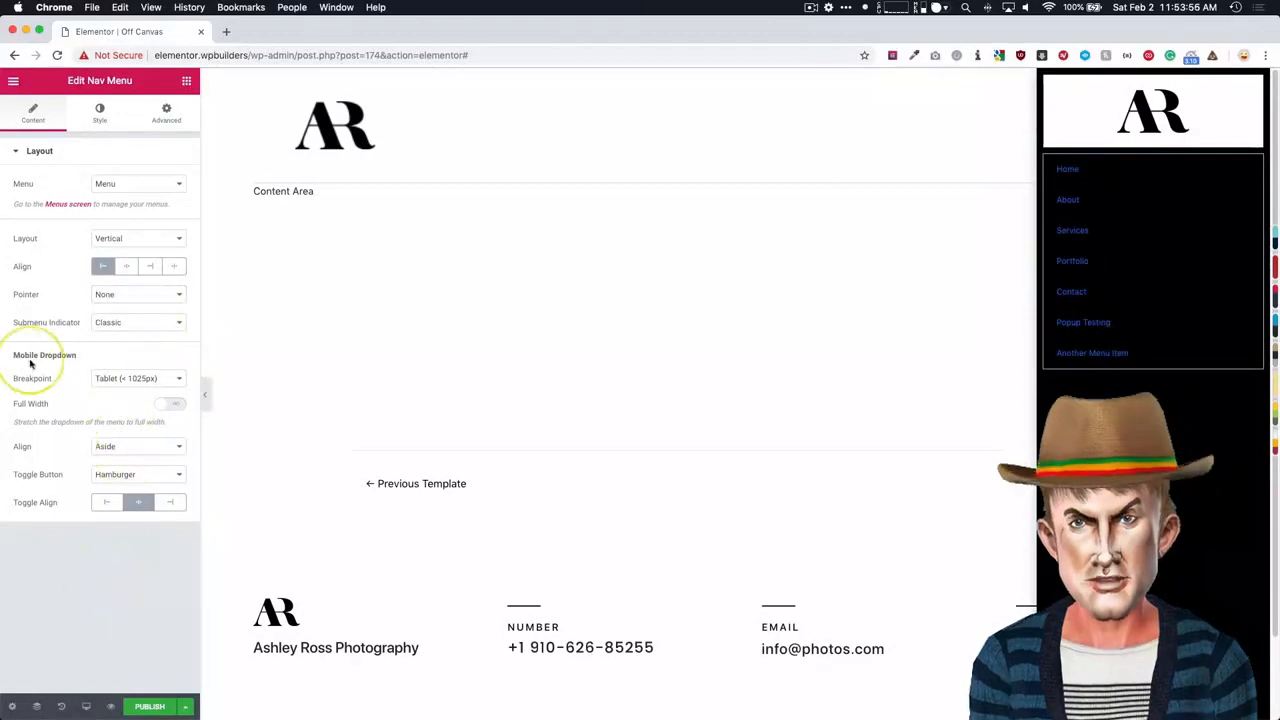
pyautogui.click(122, 383)
pyautogui.click(122, 378)
pyautogui.click(117, 478)
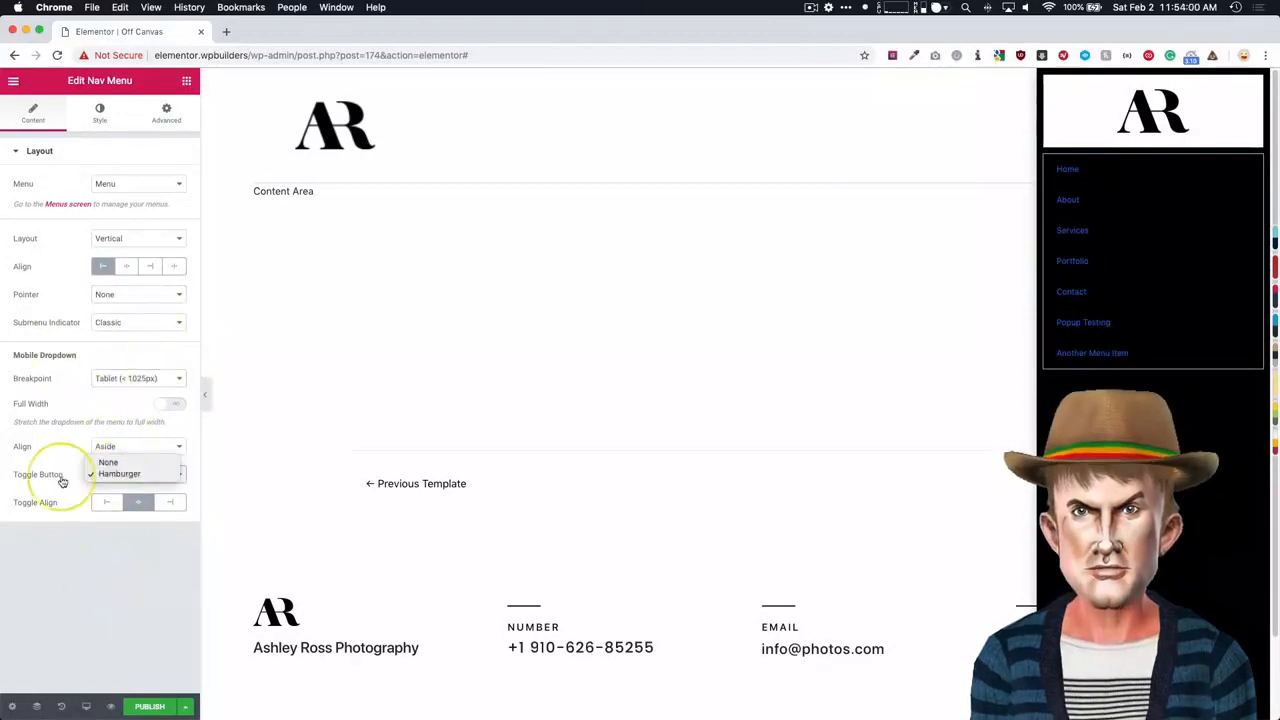
pyautogui.click(115, 466)
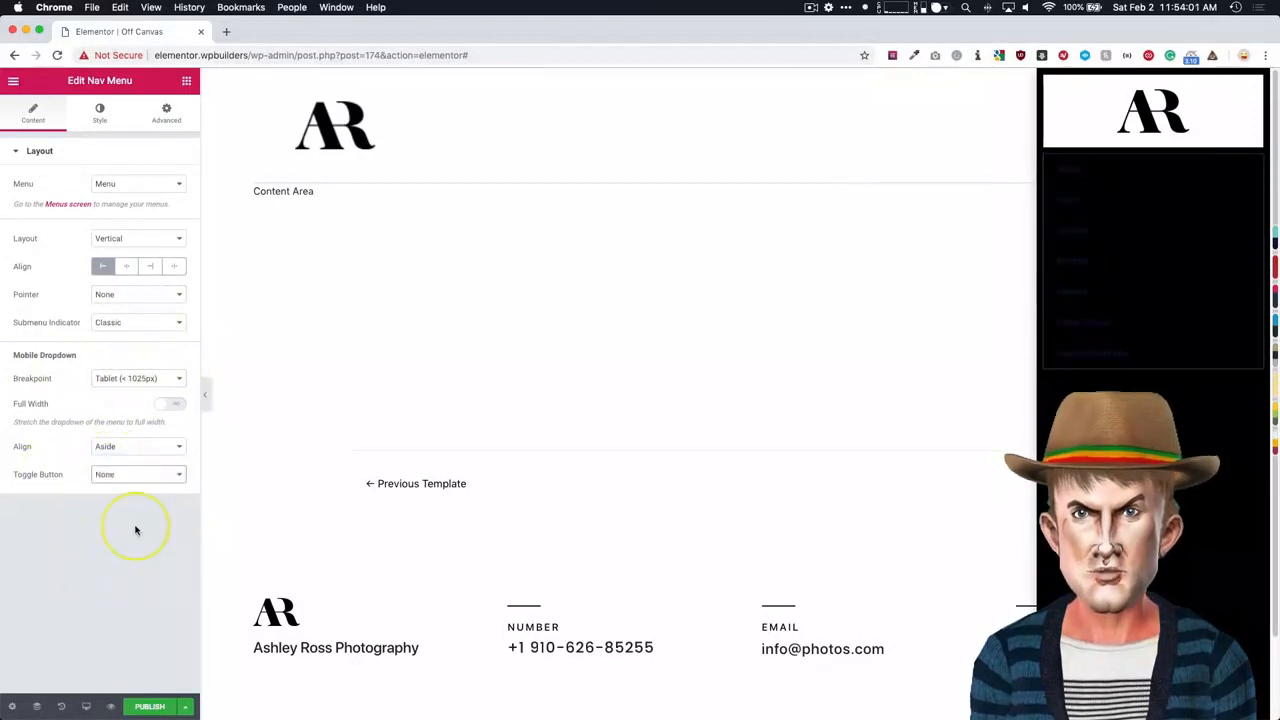
# - Set the main menu's typography size to 31 px and its vertical padding to 21
pyautogui.click(101, 116)
pyautogui.click(169, 184)
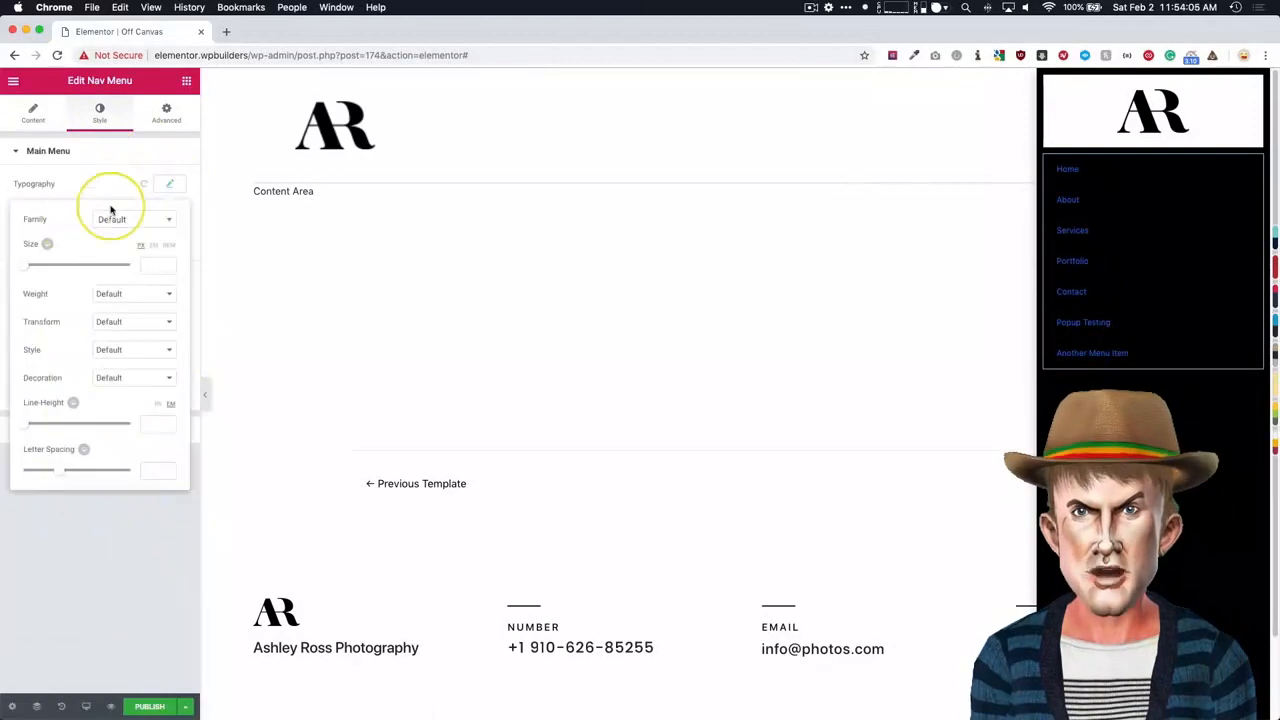
pyautogui.moveTo(27, 269); pyautogui.dragTo(40, 268)
pyautogui.click(56, 525)
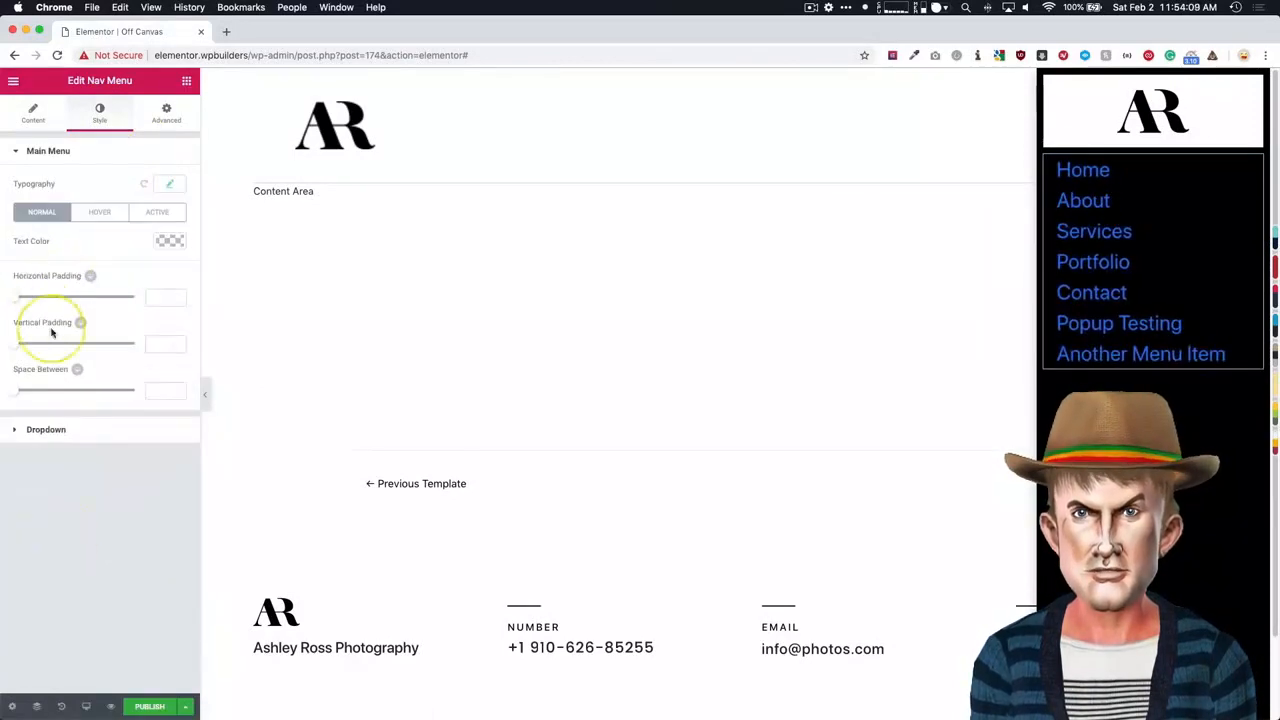
pyautogui.moveTo(15, 350); pyautogui.dragTo(66, 351)
# - Reduce the main menu's typography size to 24 px
pyautogui.click(169, 185)
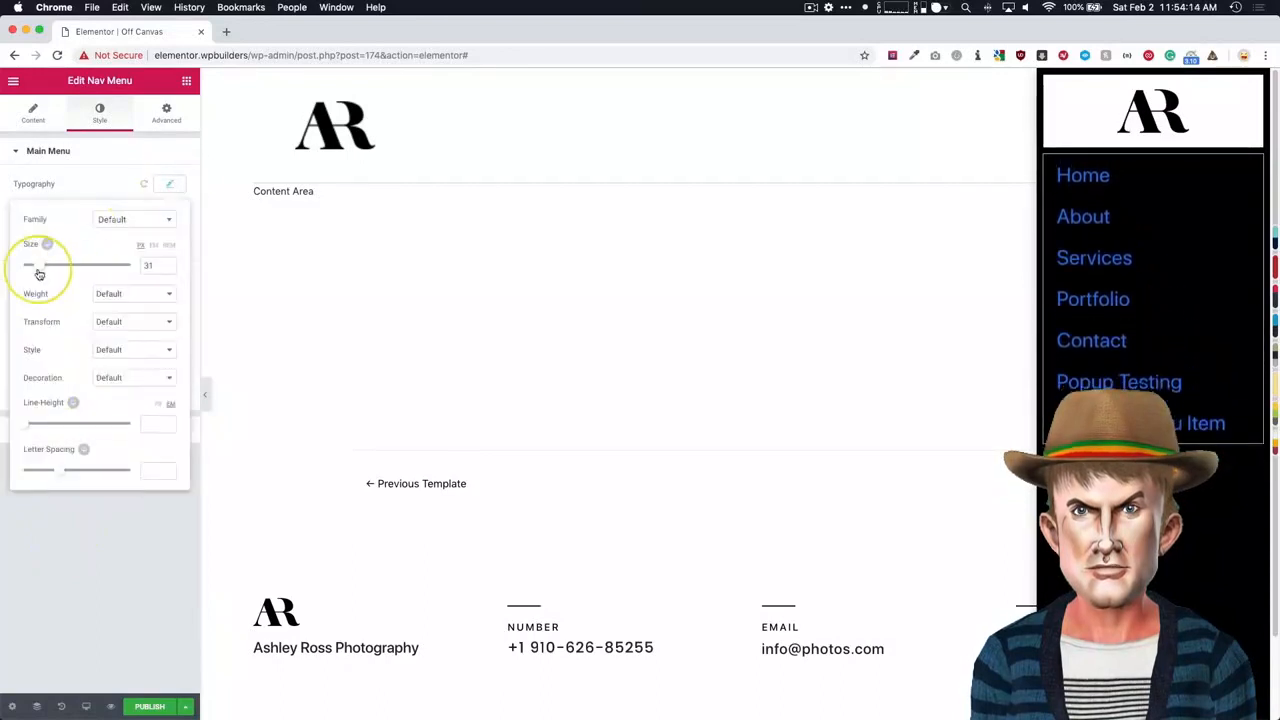
pyautogui.moveTo(41, 272); pyautogui.dragTo(36, 273)
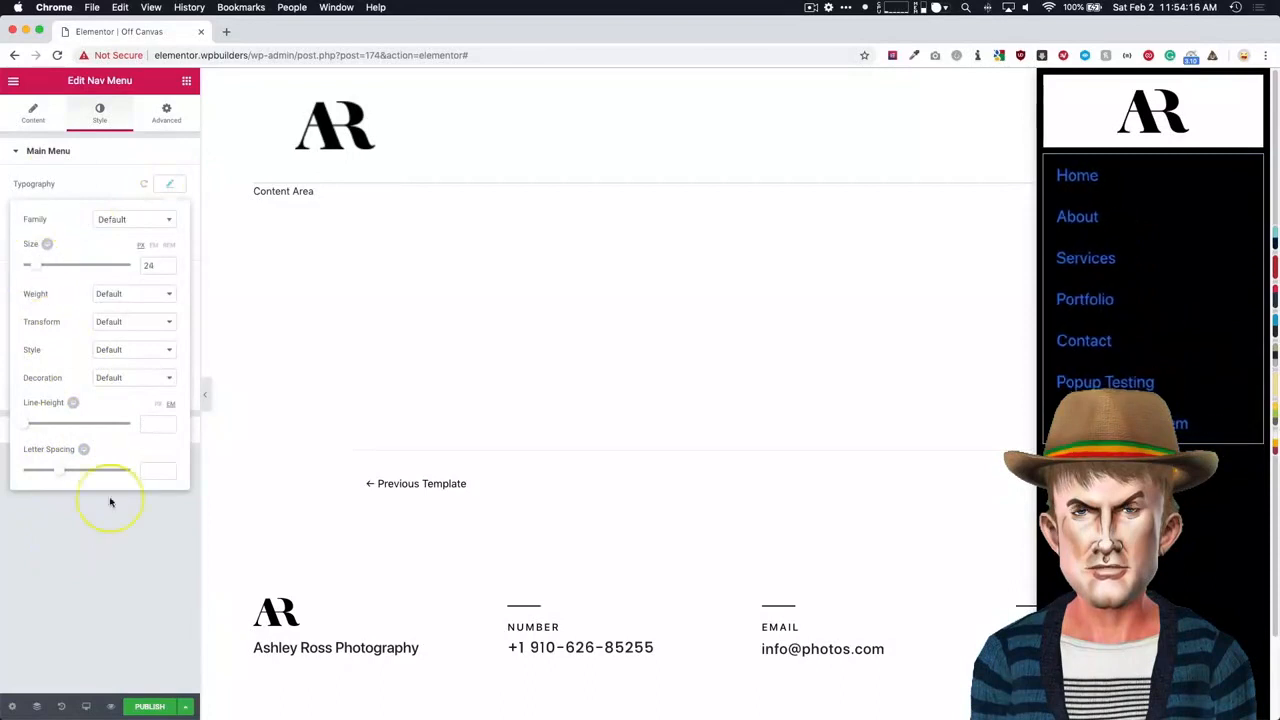
pyautogui.click(106, 513)
# - Set the main menu's normal text color to white
pyautogui.click(169, 241)
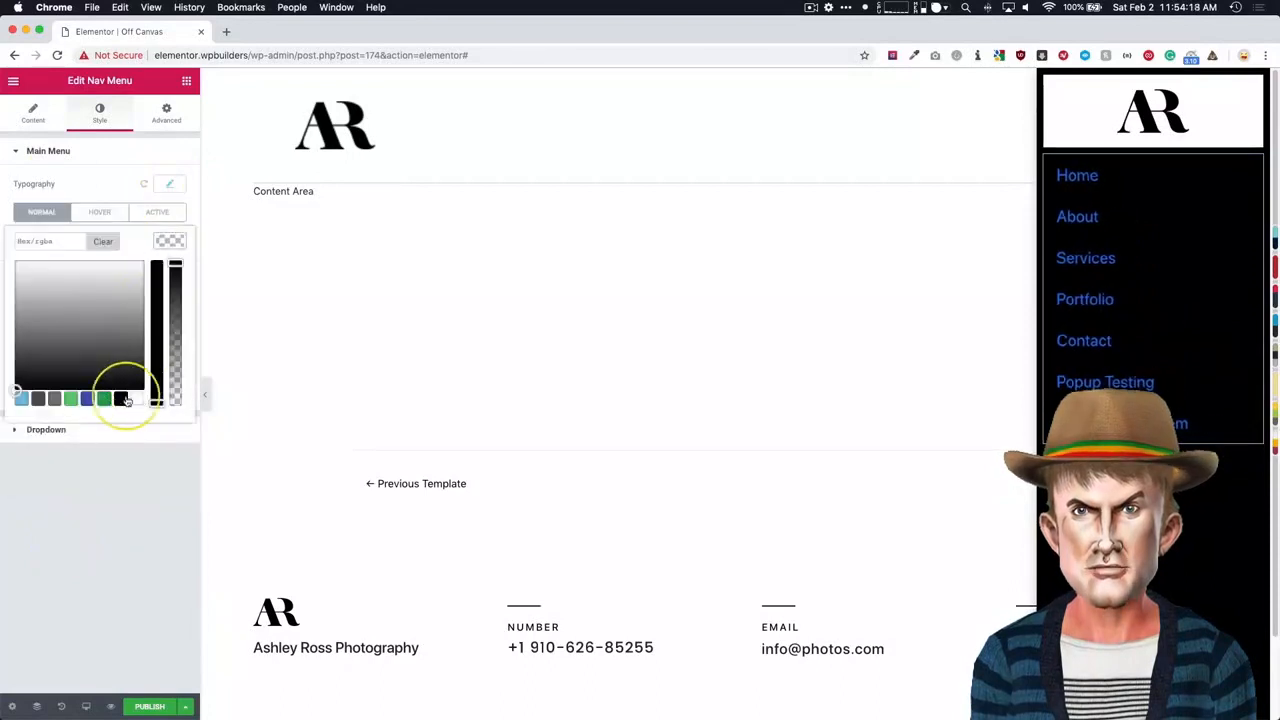
pyautogui.click(138, 401)
pyautogui.click(123, 517)
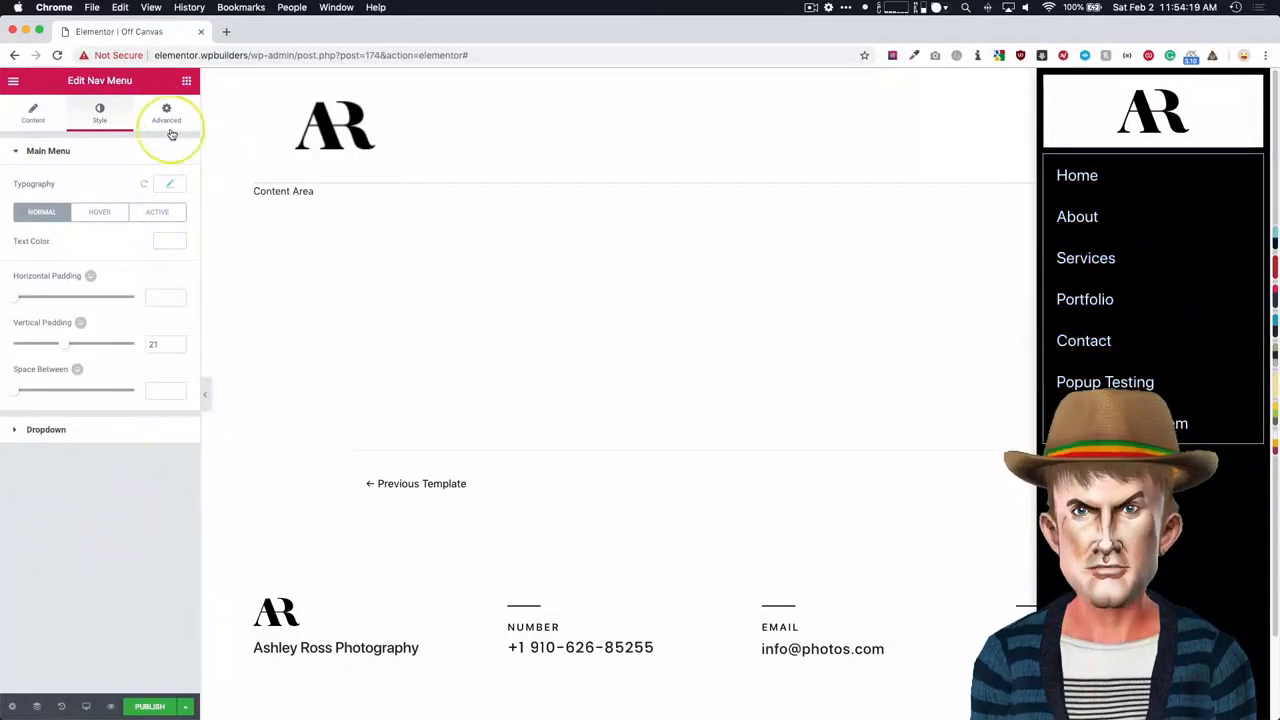
# - Set the main menu's typography family to Playfair Display
pyautogui.click(169, 184)
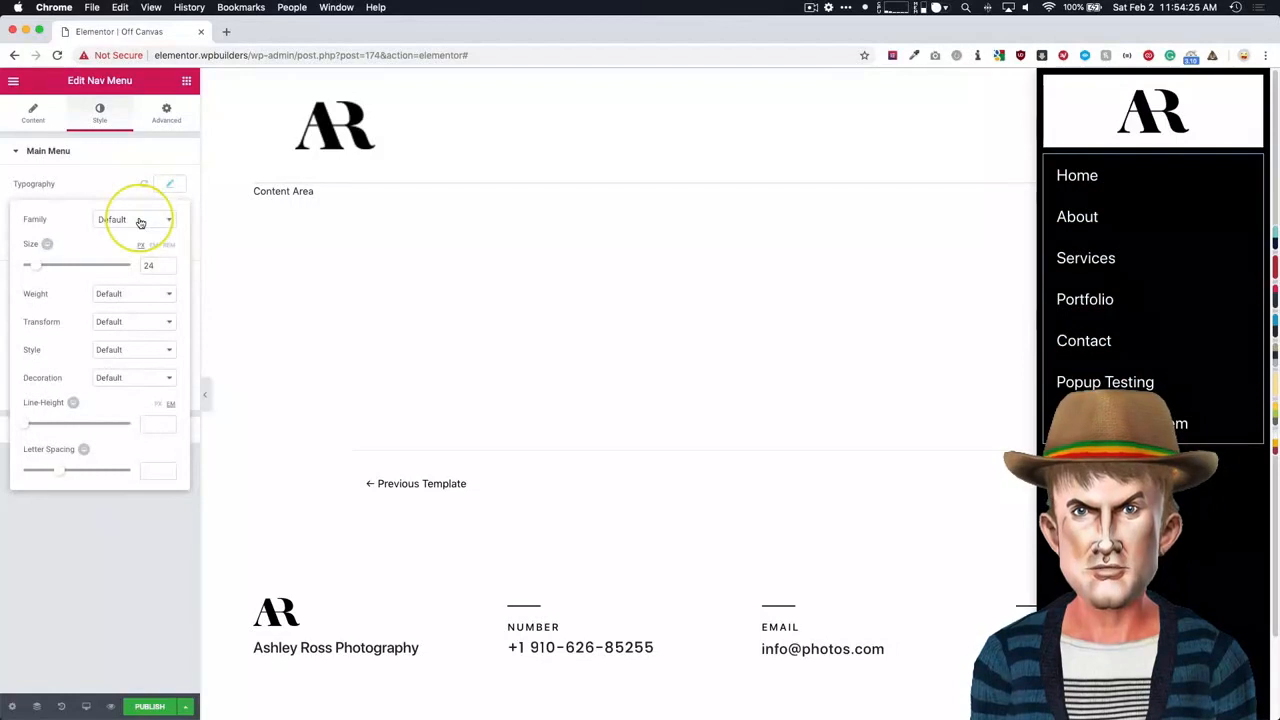
pyautogui.click(140, 222)
pyautogui.write('playf')
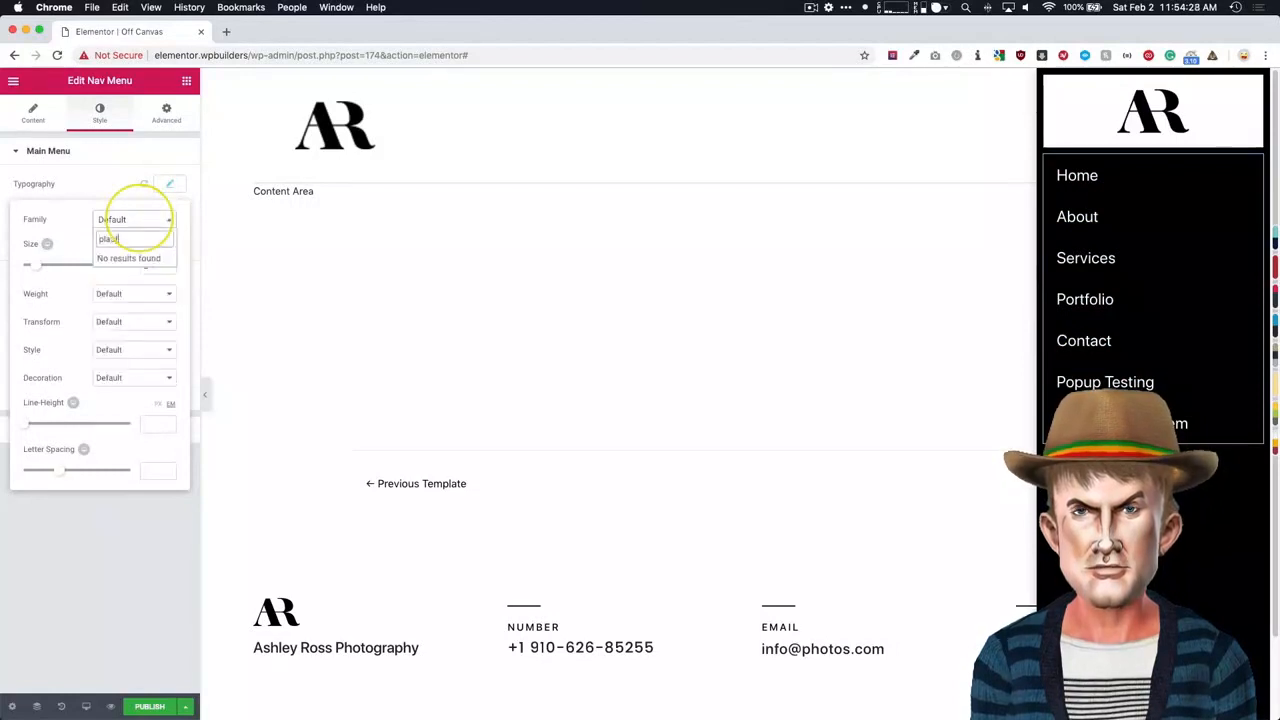
pyautogui.write('air')
pyautogui.click(134, 276)
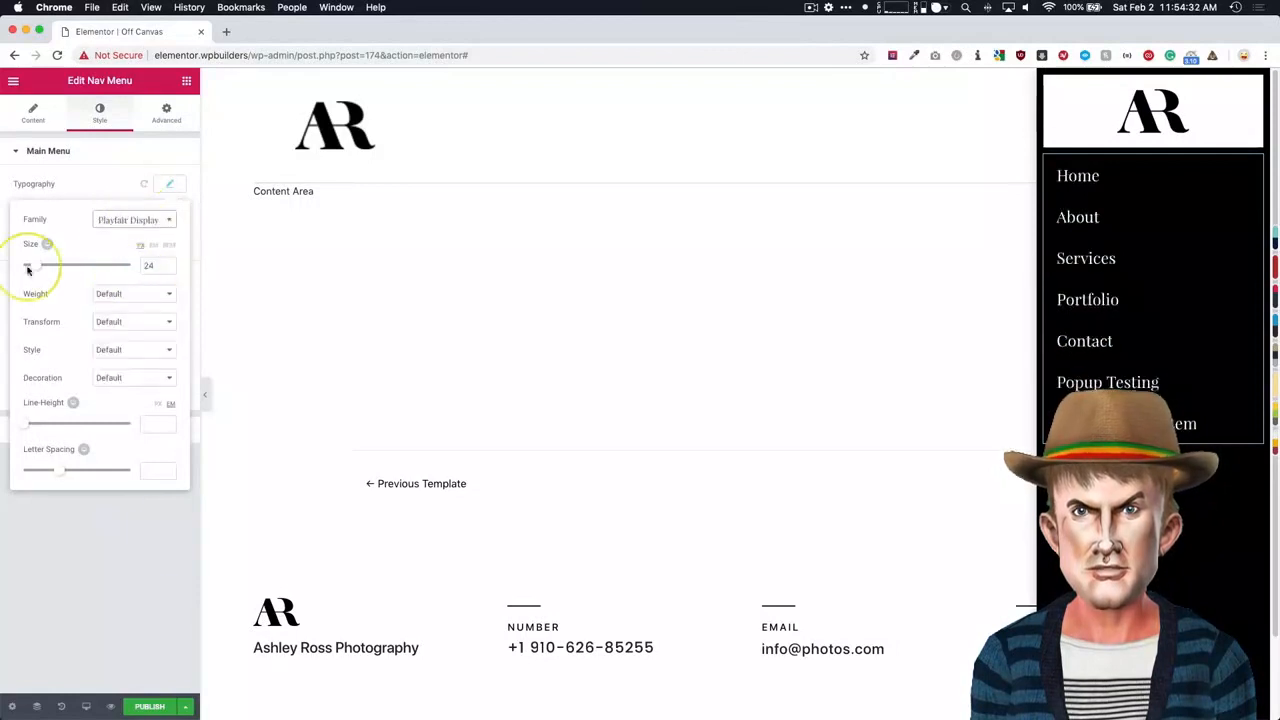
pyautogui.click(169, 583)
# - Find the Social Icons widget and place it below the nav menu in the popup
pyautogui.click(186, 80)
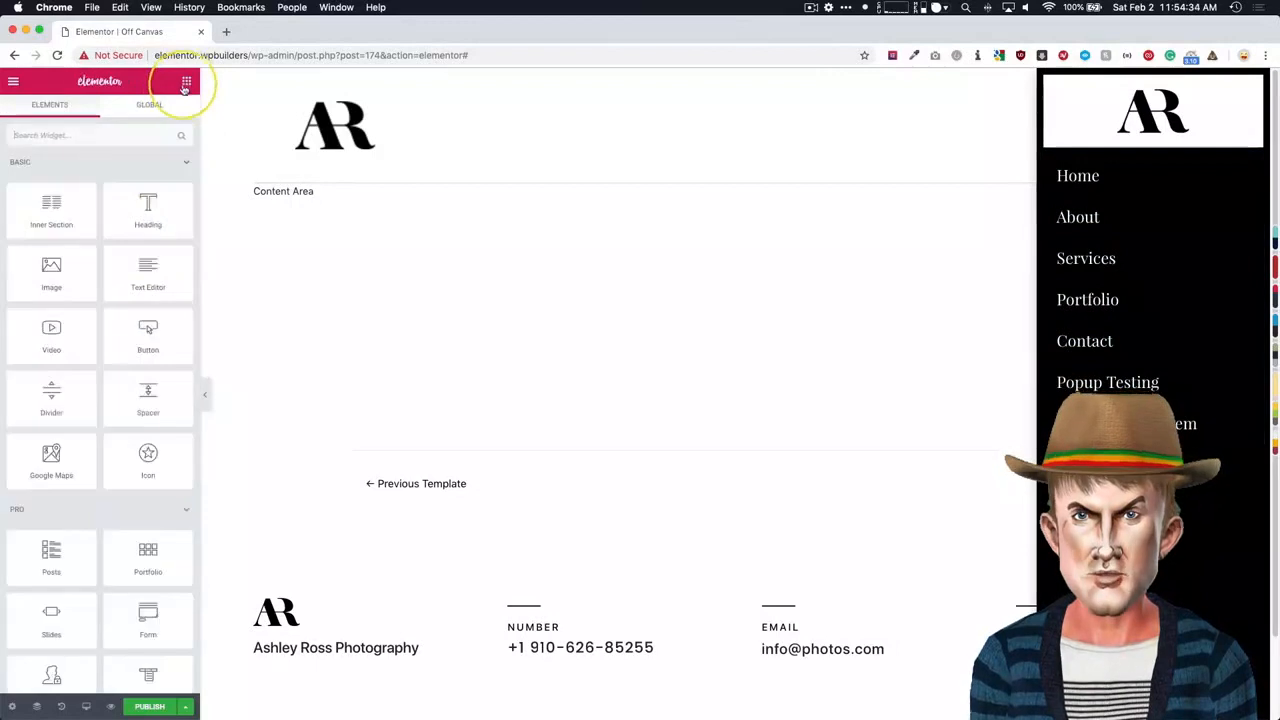
pyautogui.click(134, 124)
pyautogui.write('soci')
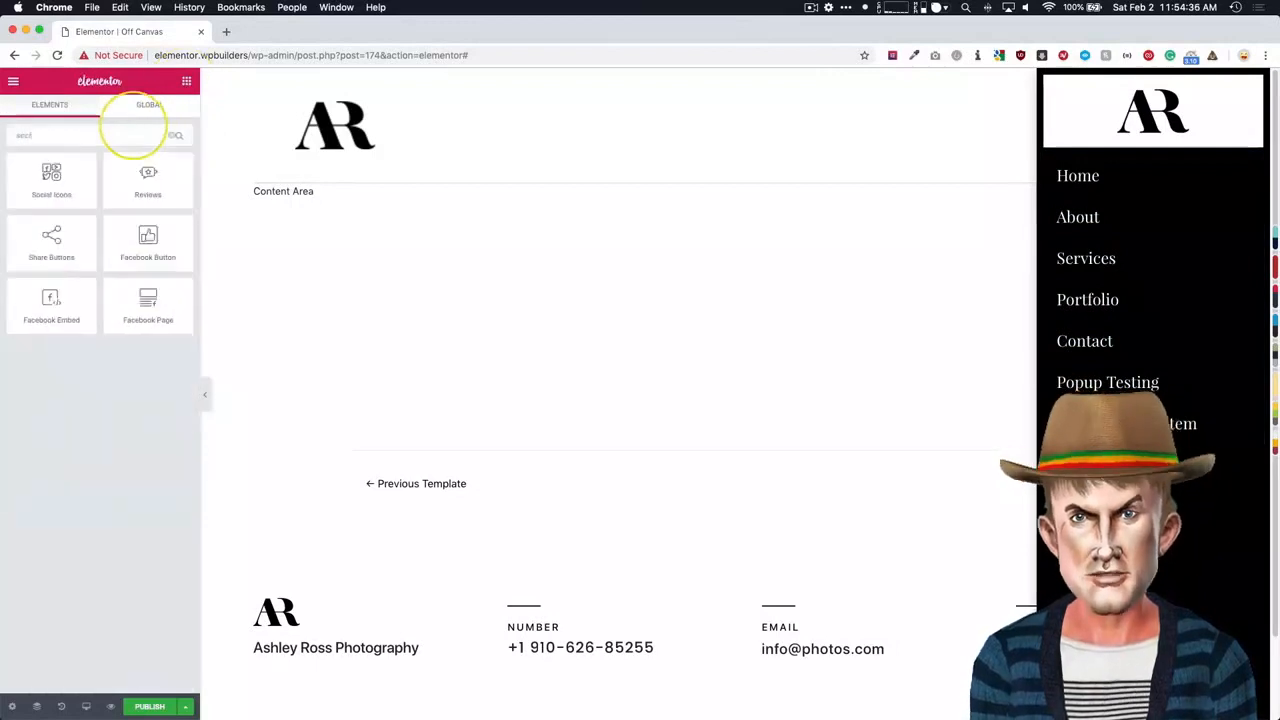
pyautogui.moveTo(51, 178); pyautogui.dragTo(1120, 466)
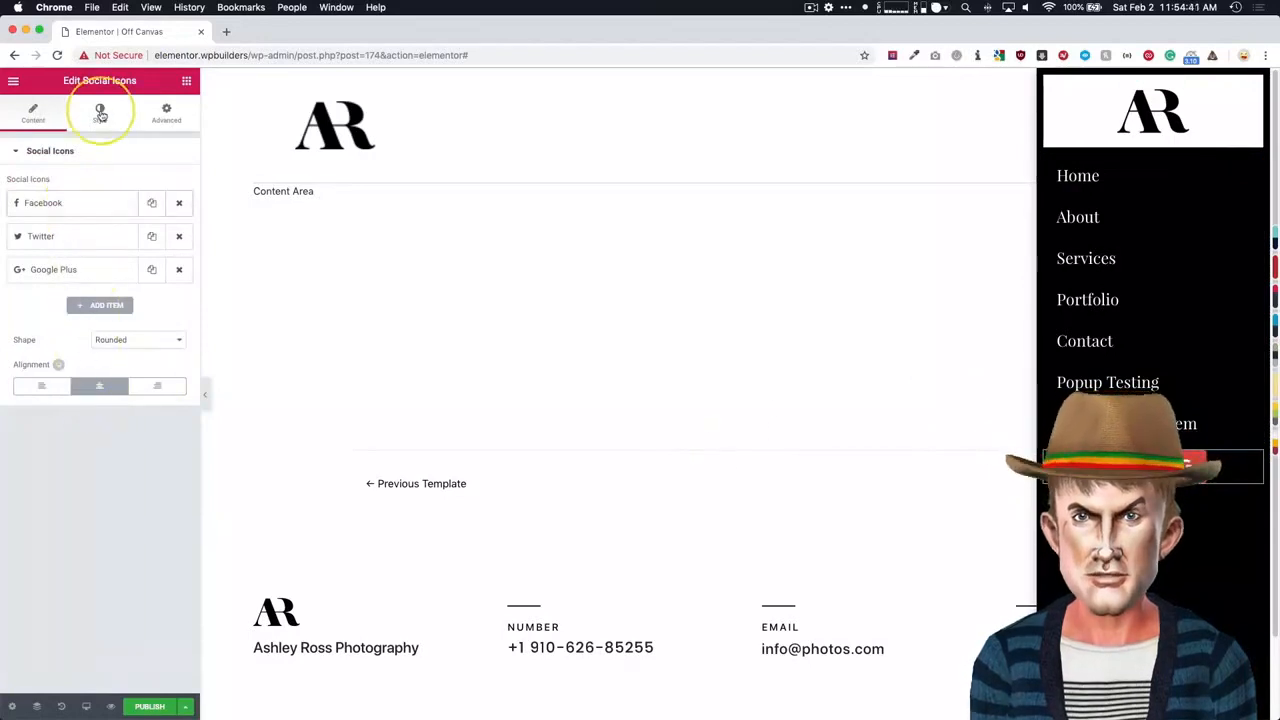
# - Give the social icons a custom color with white primary and black secondary, and set their size to 17
pyautogui.click(99, 113)
pyautogui.click(155, 186)
pyautogui.click(132, 195)
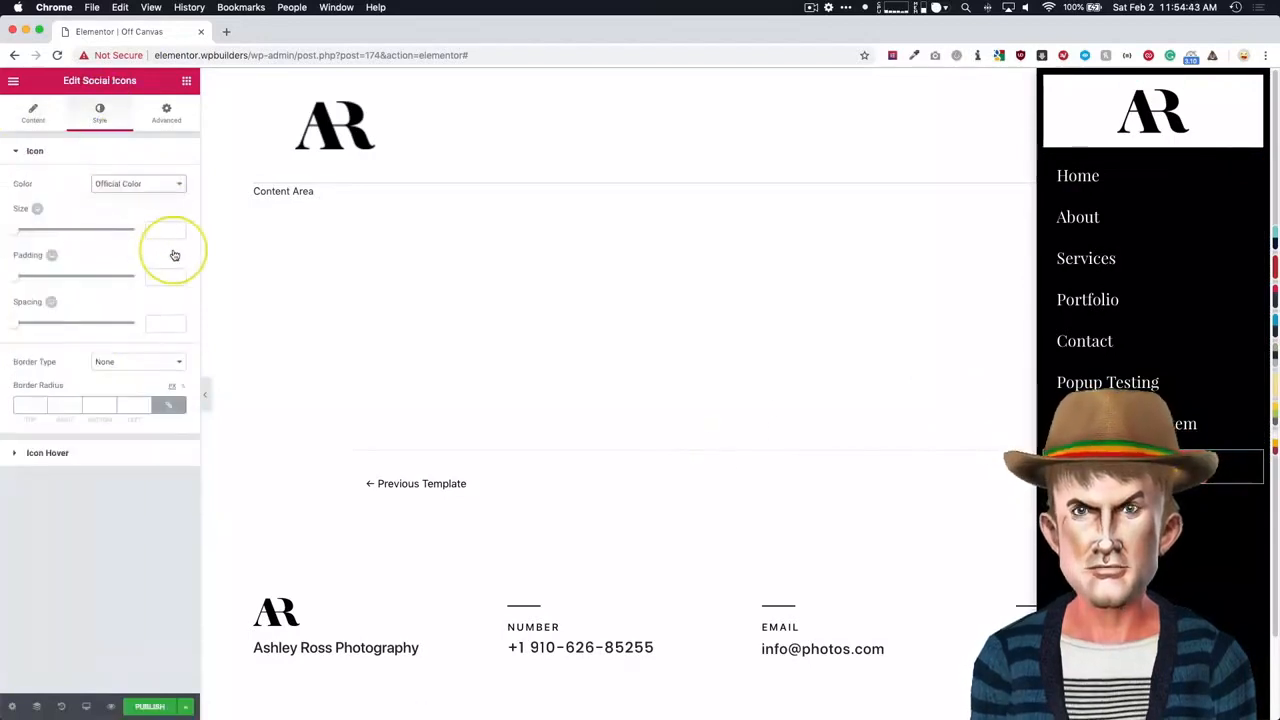
pyautogui.click(168, 240)
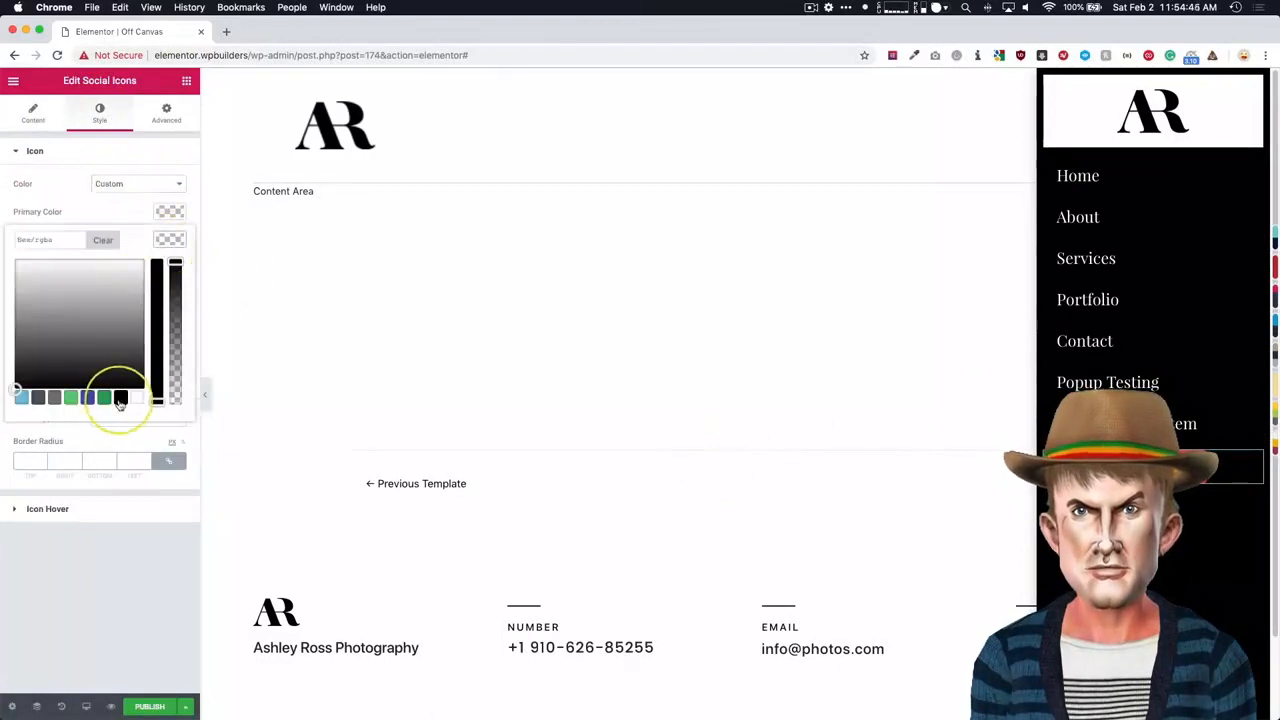
pyautogui.click(120, 398)
pyautogui.click(131, 477)
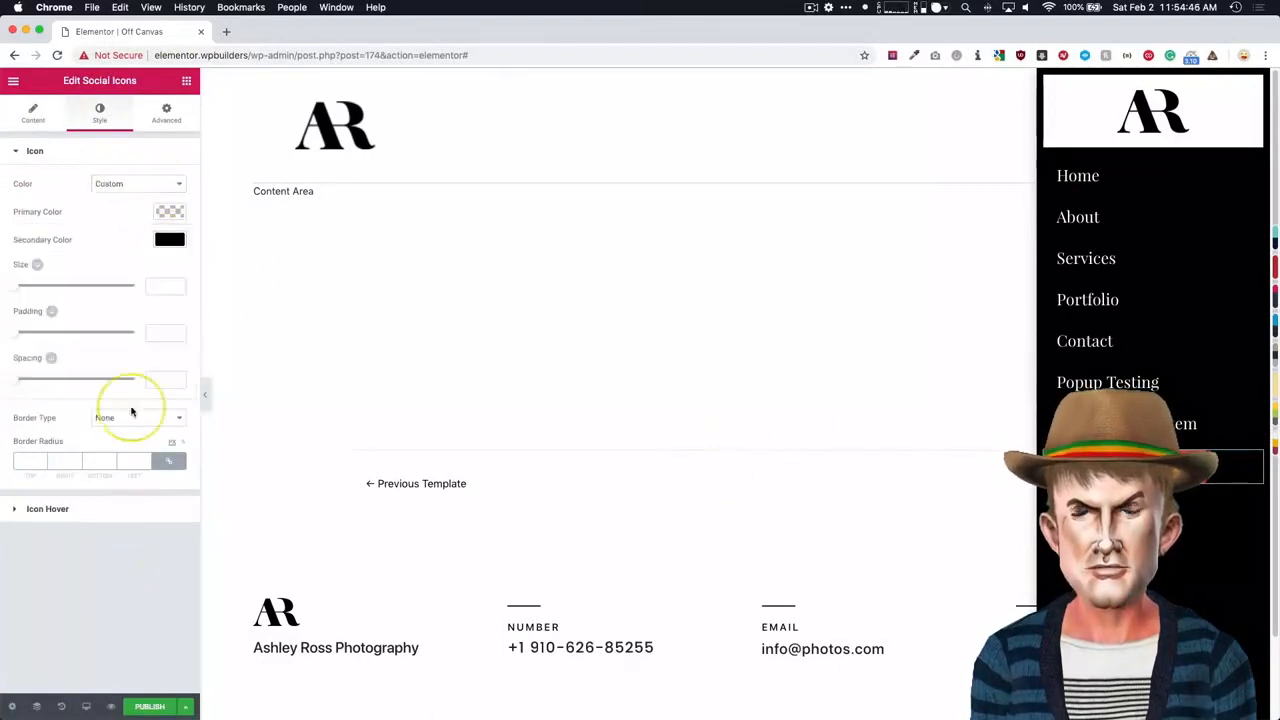
pyautogui.click(169, 211)
pyautogui.click(136, 369)
pyautogui.click(112, 576)
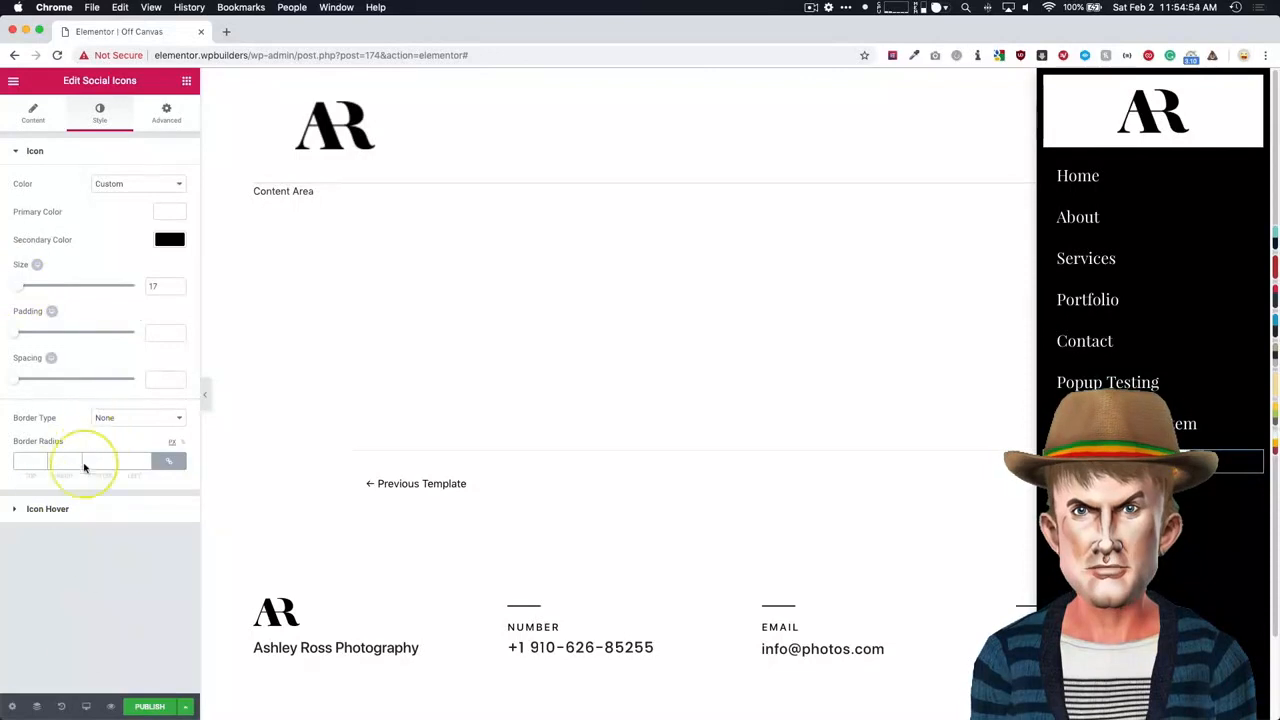
# - Align the social icons to the left, trying the right alignment in between
pyautogui.click(30, 118)
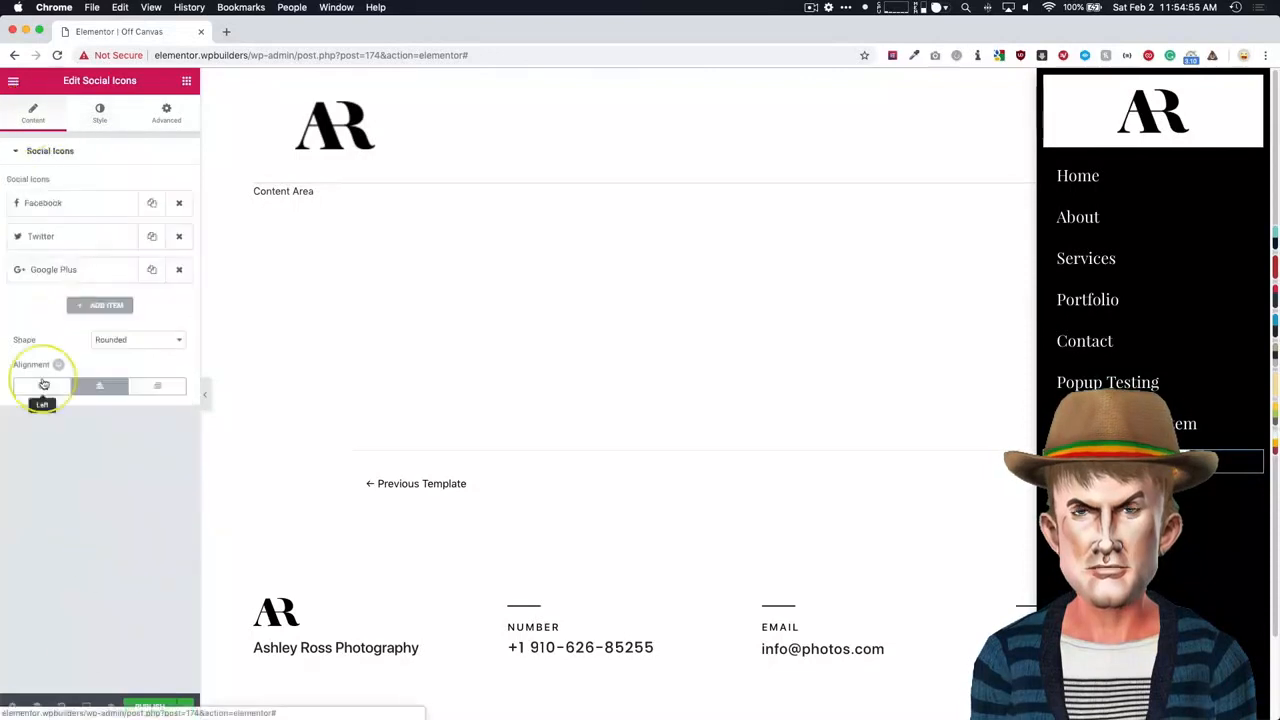
pyautogui.click(44, 391)
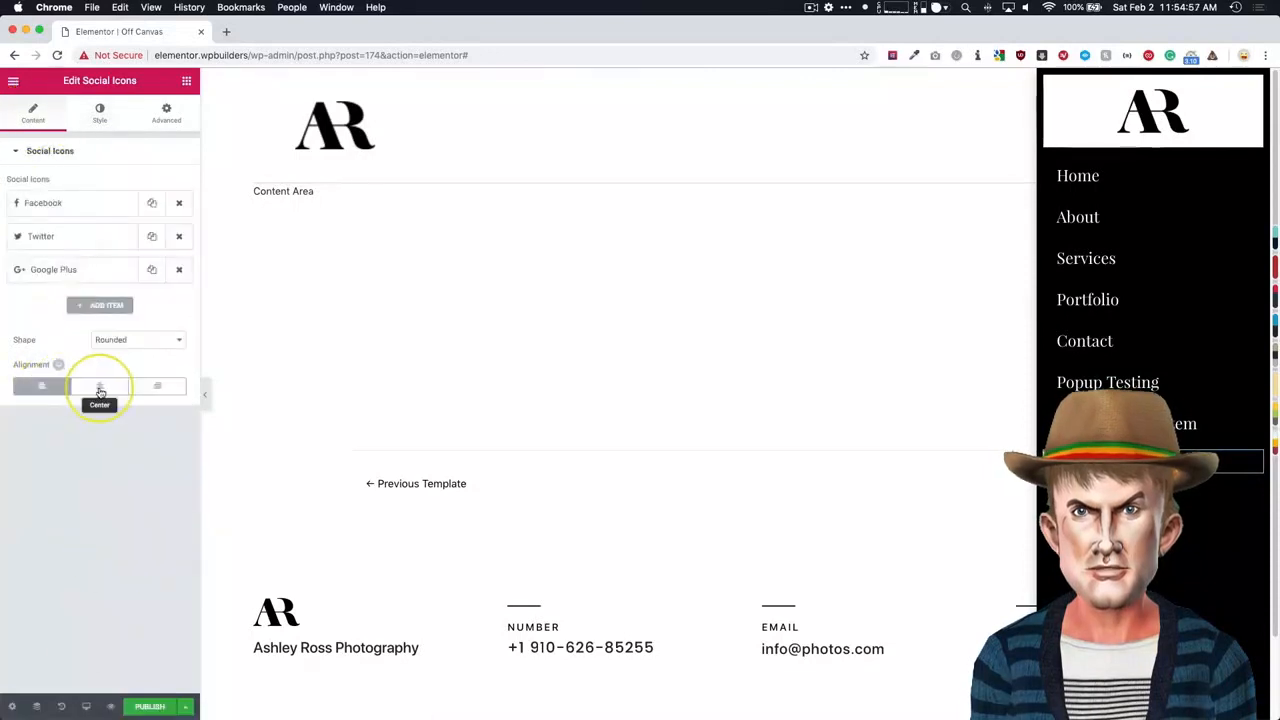
pyautogui.click(160, 388)
pyautogui.click(42, 388)
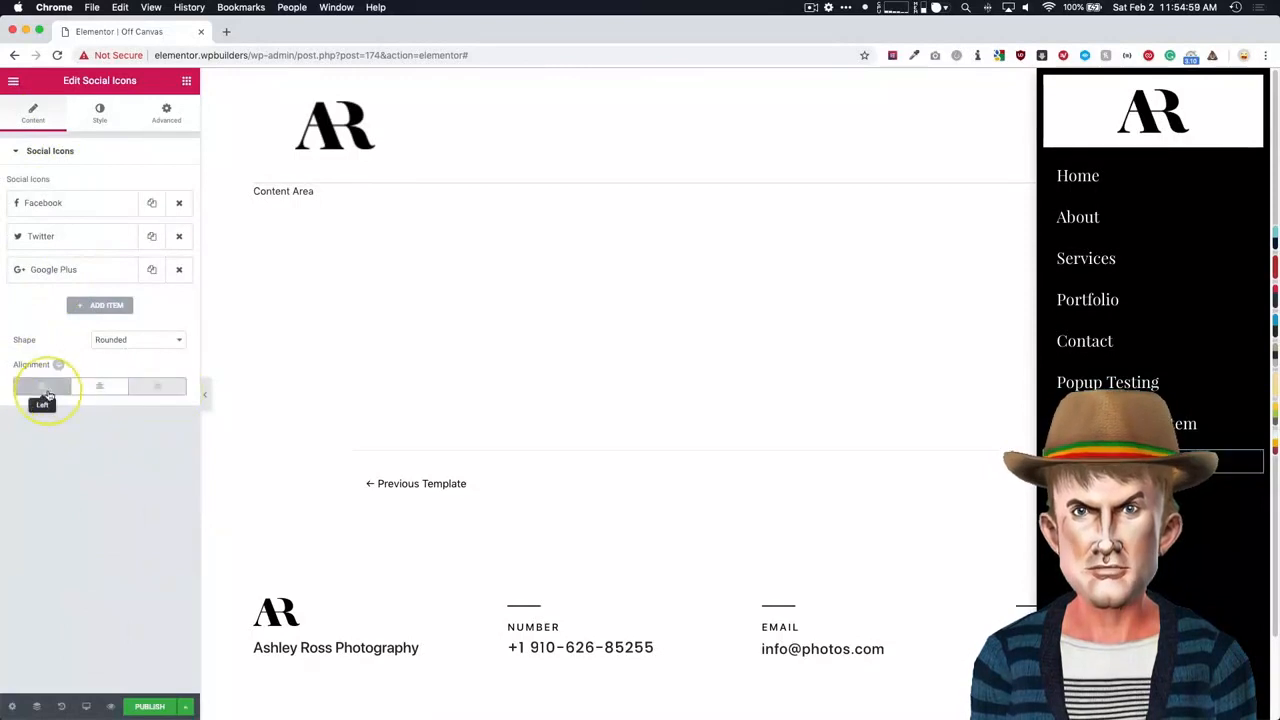
# - Set the nav menu's horizontal padding to 0
pyautogui.click(1223, 178)
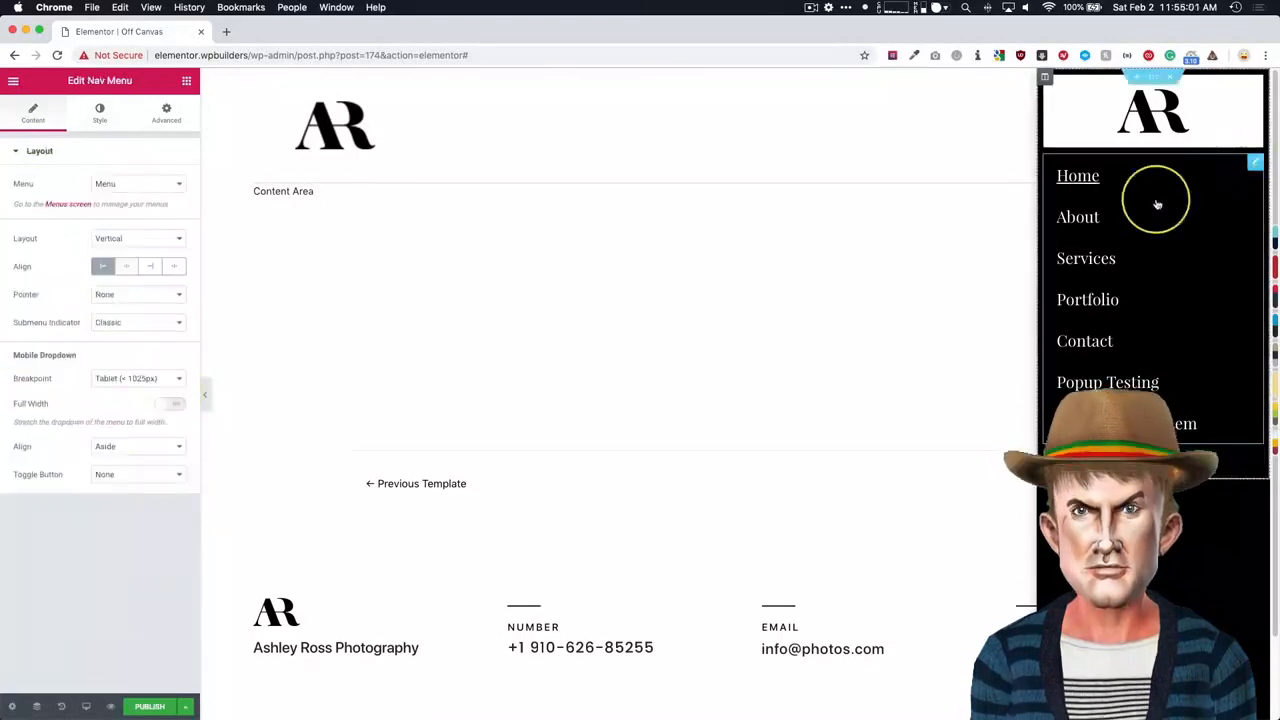
pyautogui.click(100, 113)
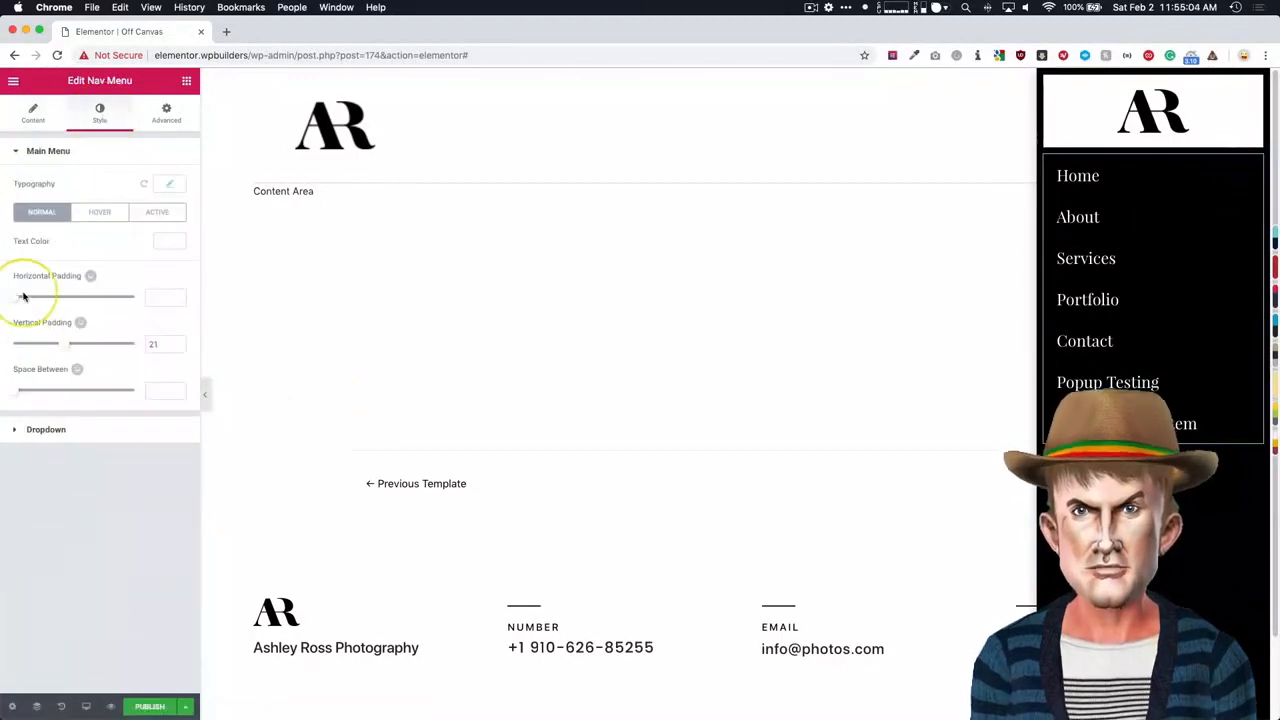
pyautogui.click(169, 299)
pyautogui.write('0')
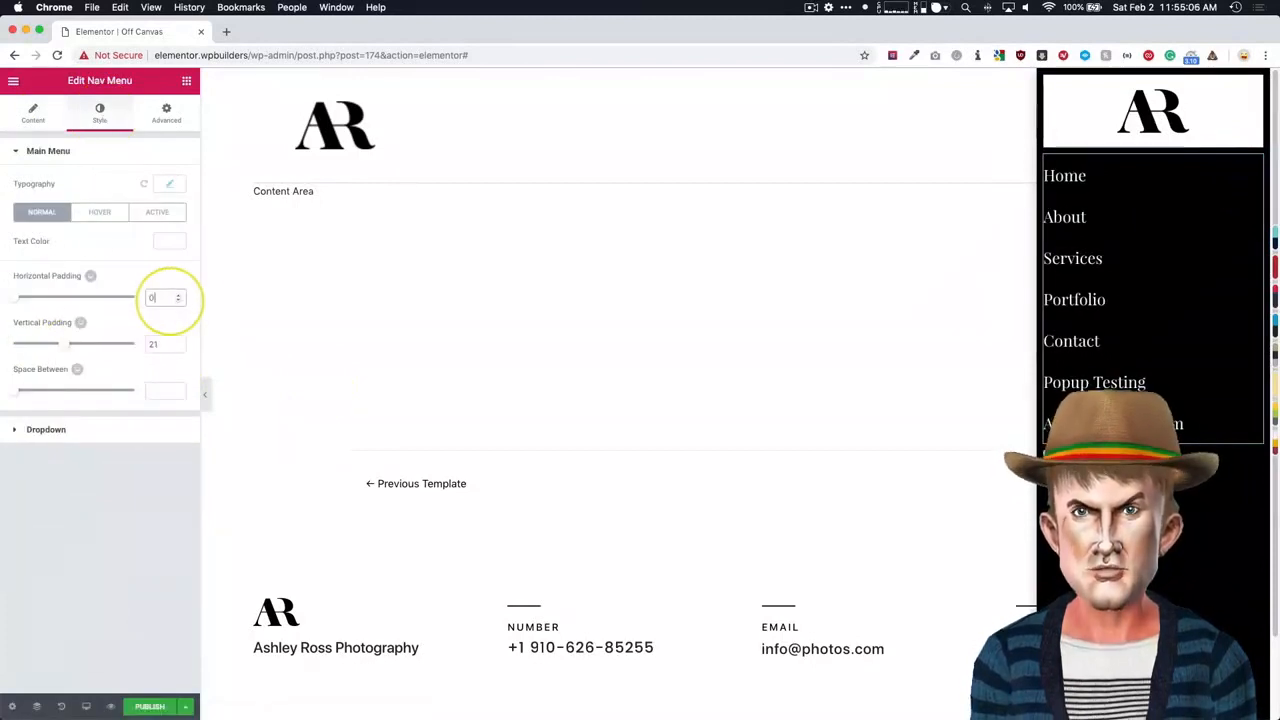
pyautogui.moveTo(1137, 97)
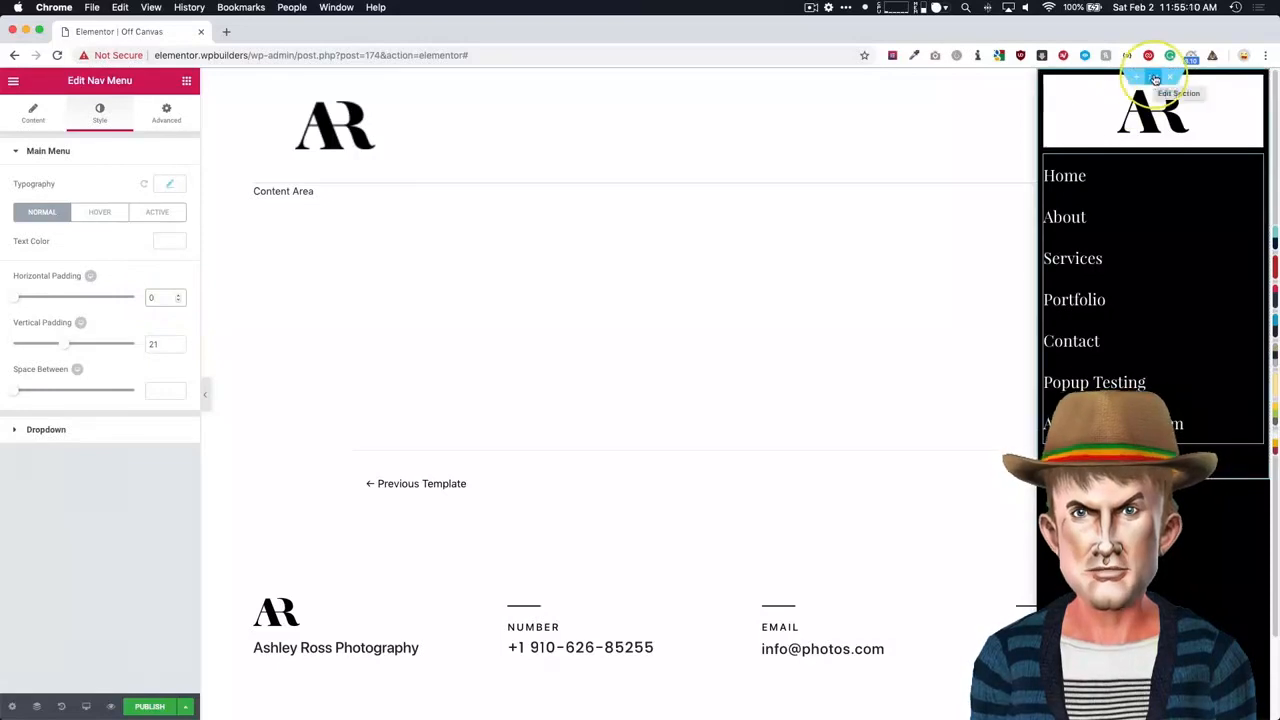
pyautogui.click(1155, 79)
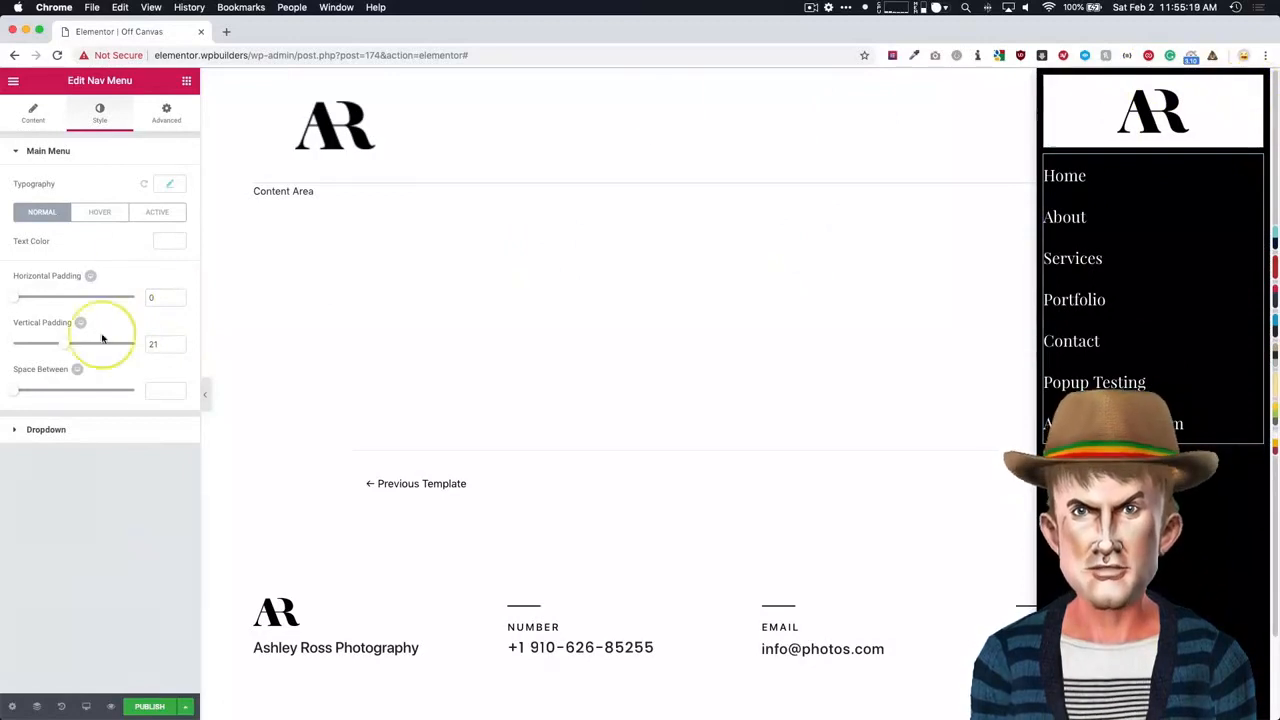
# - In the popup settings, clear the close button's color and set its size to 15
pyautogui.click(11, 708)
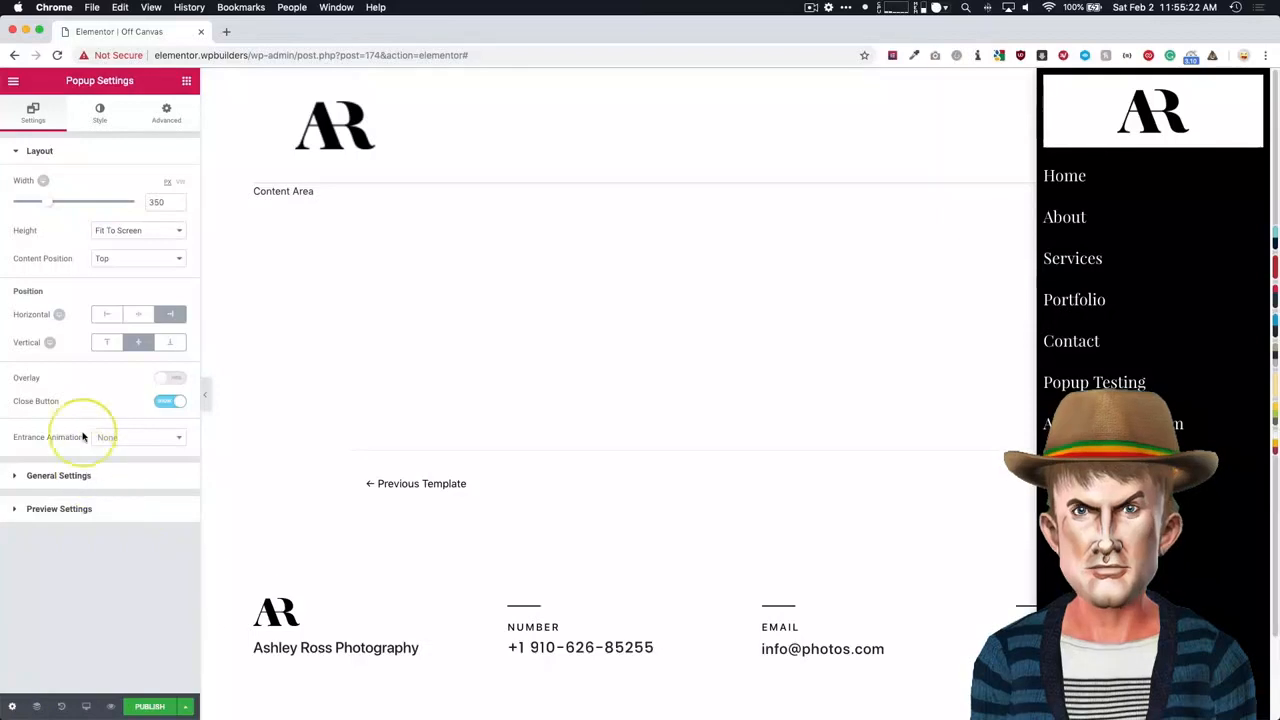
pyautogui.click(97, 113)
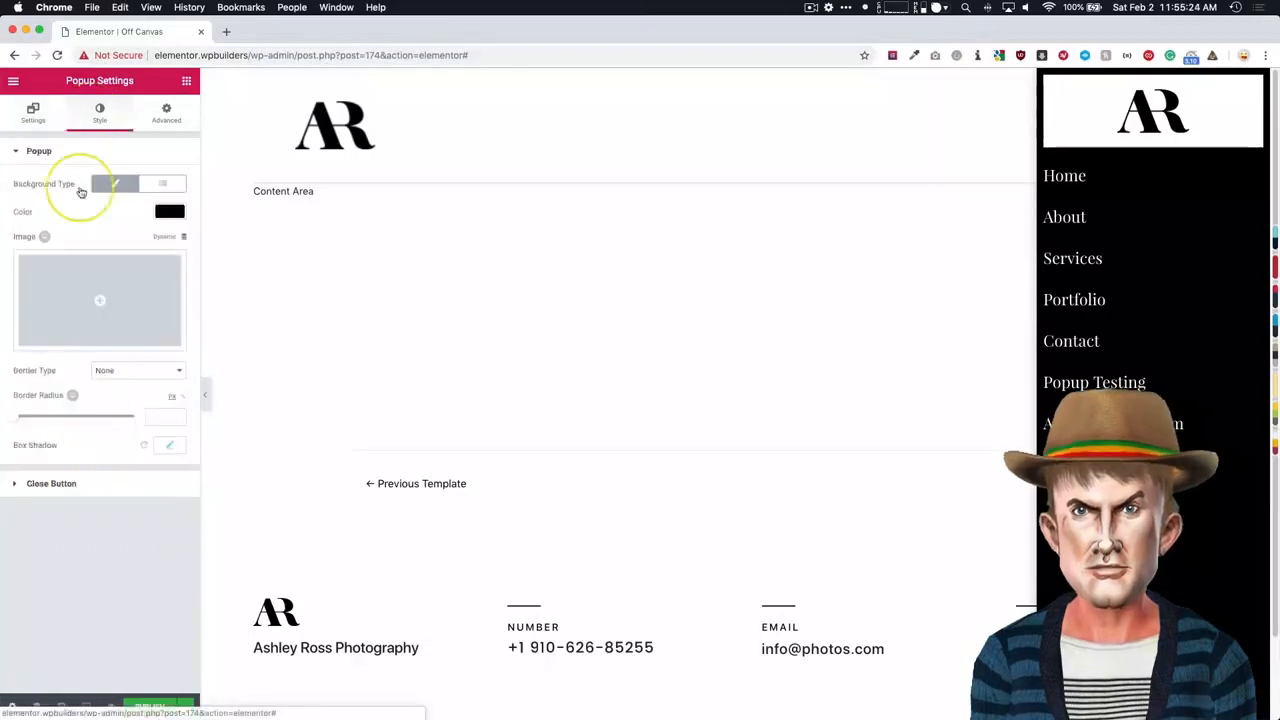
pyautogui.click(60, 484)
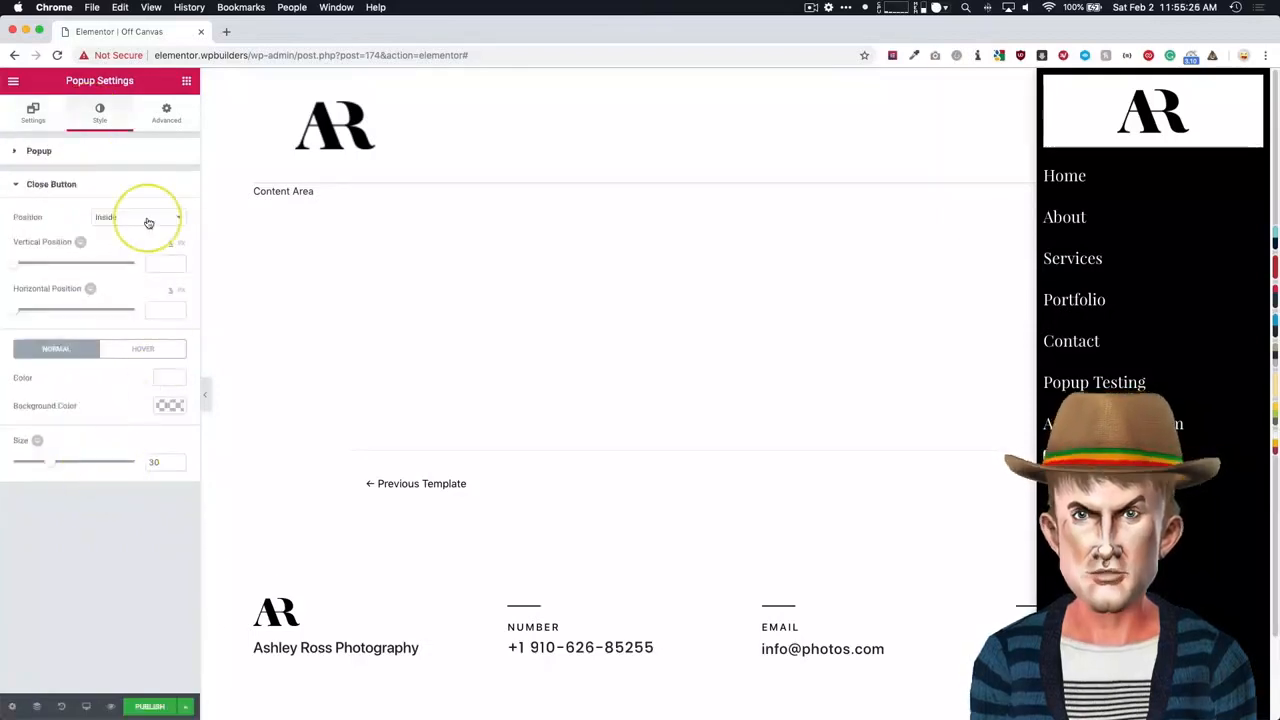
pyautogui.click(167, 377)
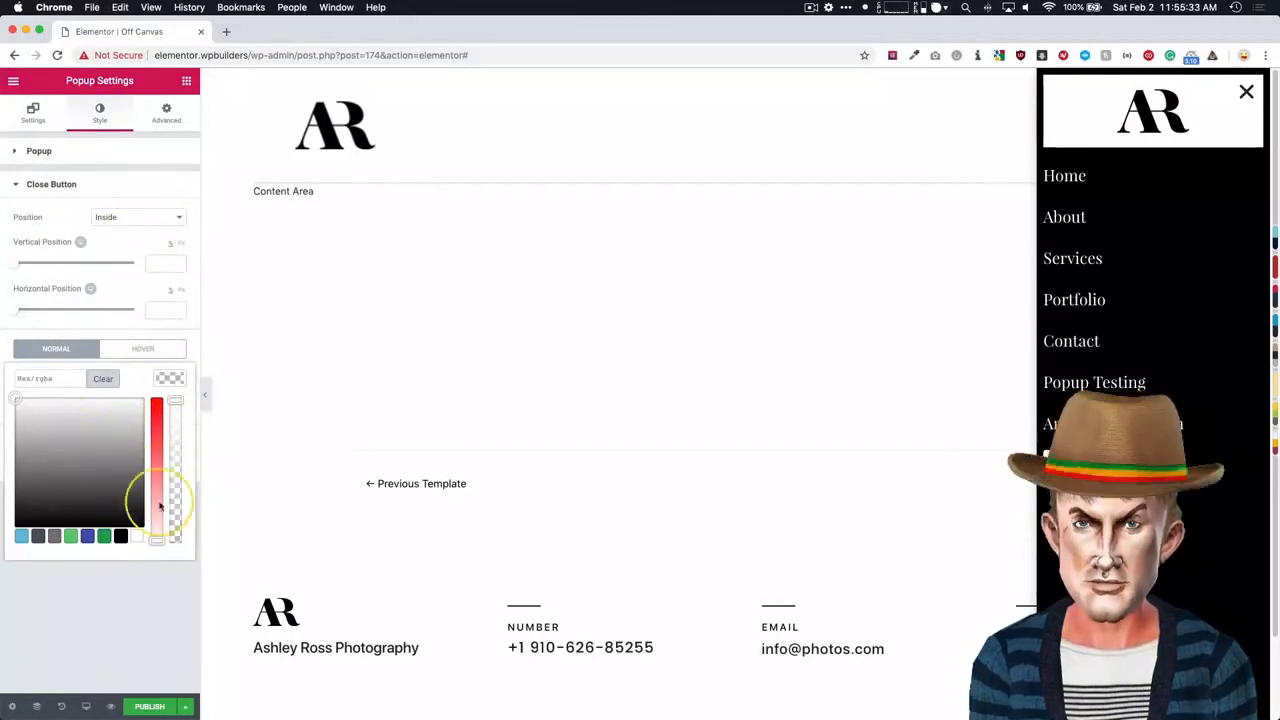
pyautogui.click(105, 589)
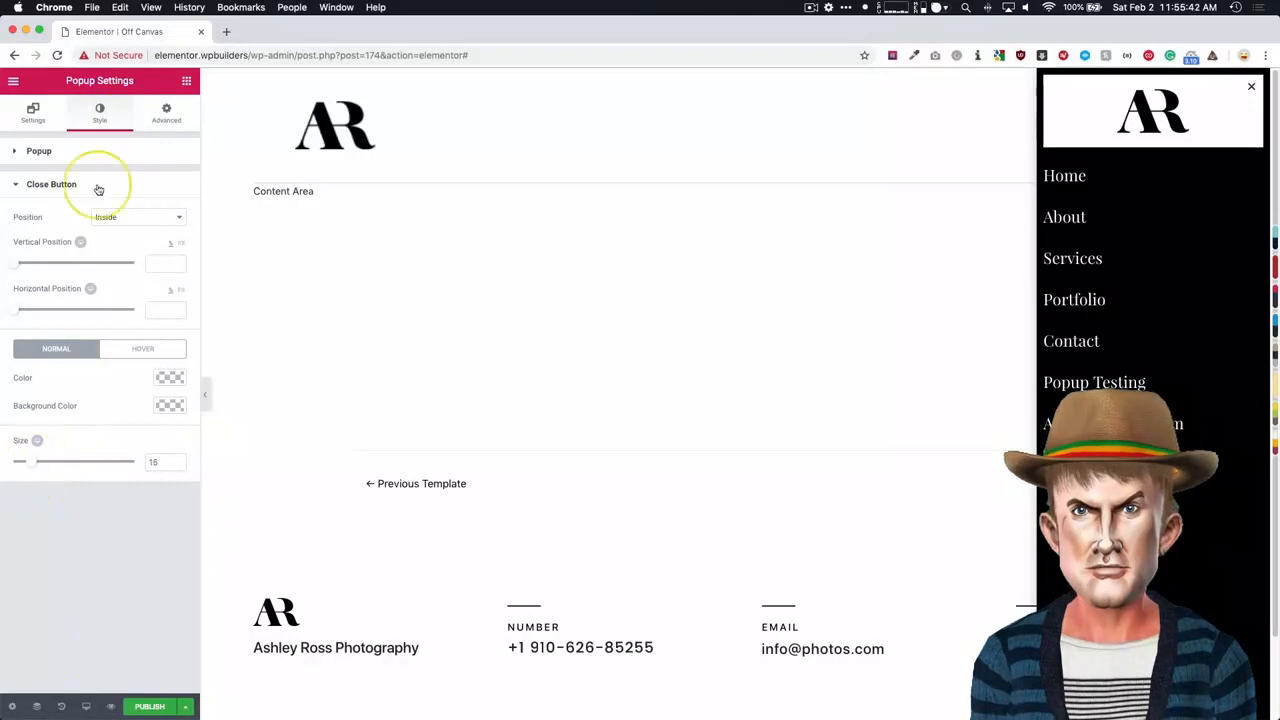
# - Set the popup section's padding to 20 px on all sides
pyautogui.click(1153, 79)
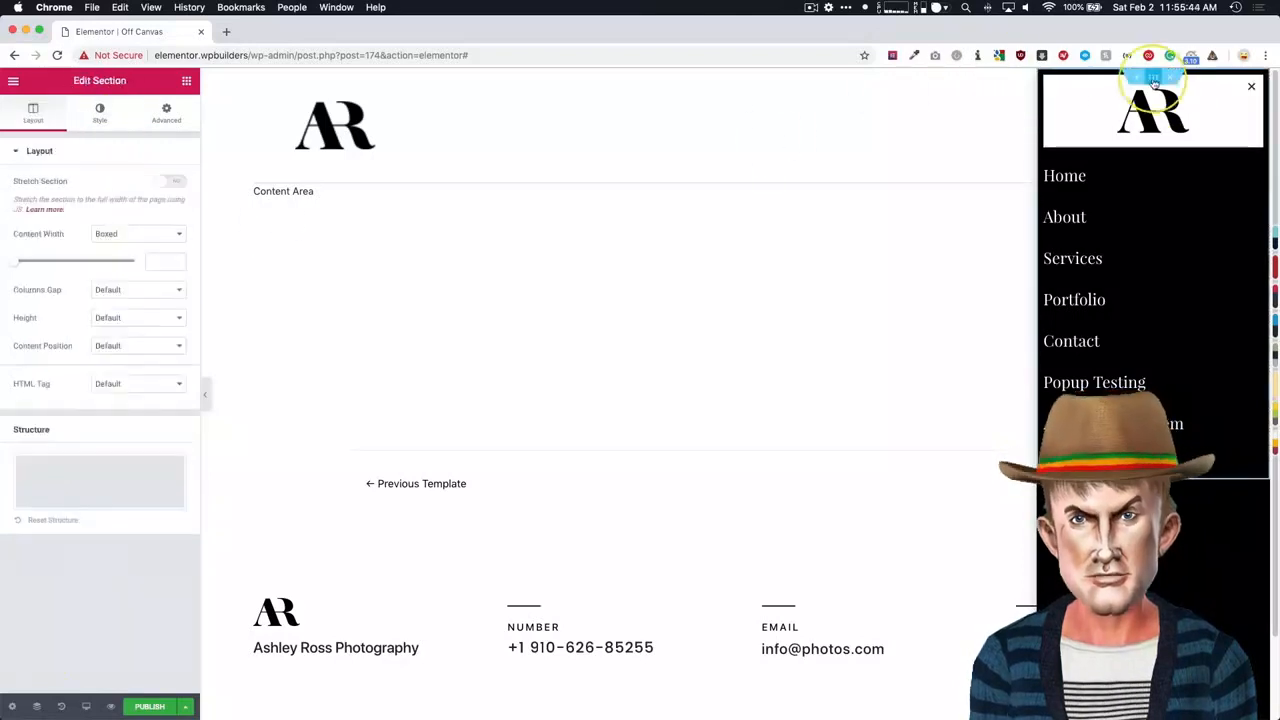
pyautogui.click(166, 113)
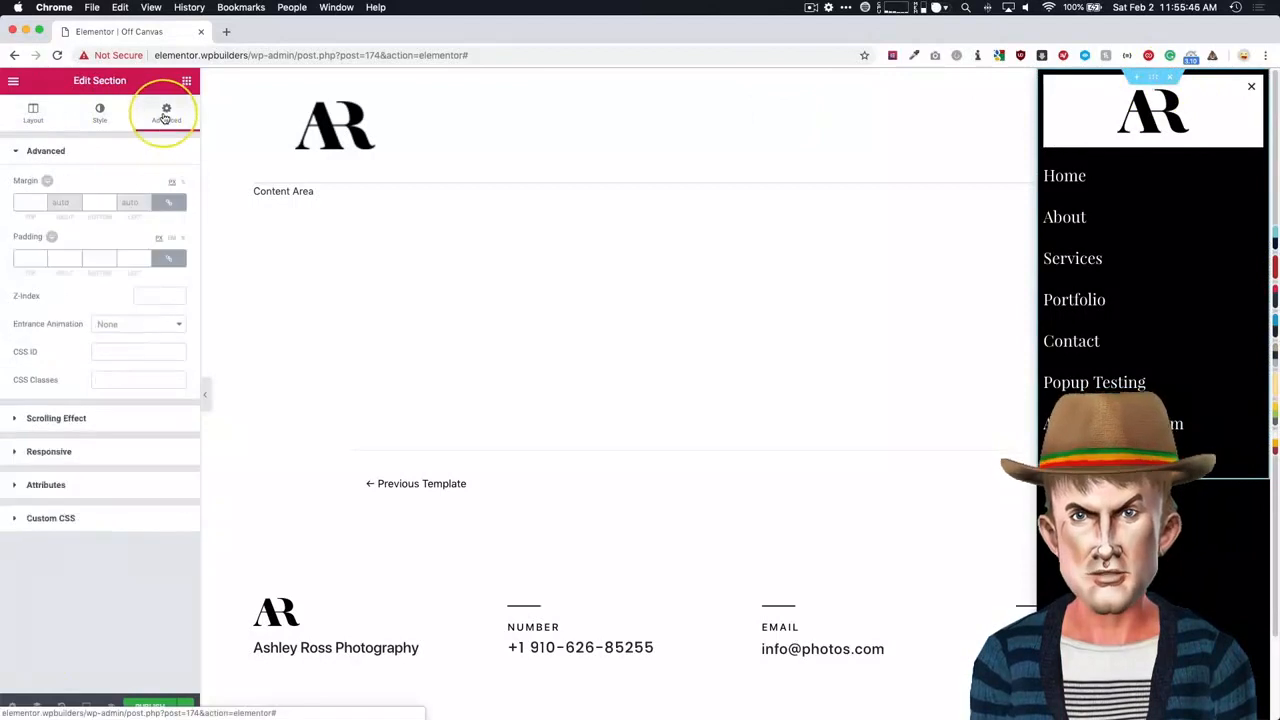
pyautogui.click(30, 258)
pyautogui.write('20')
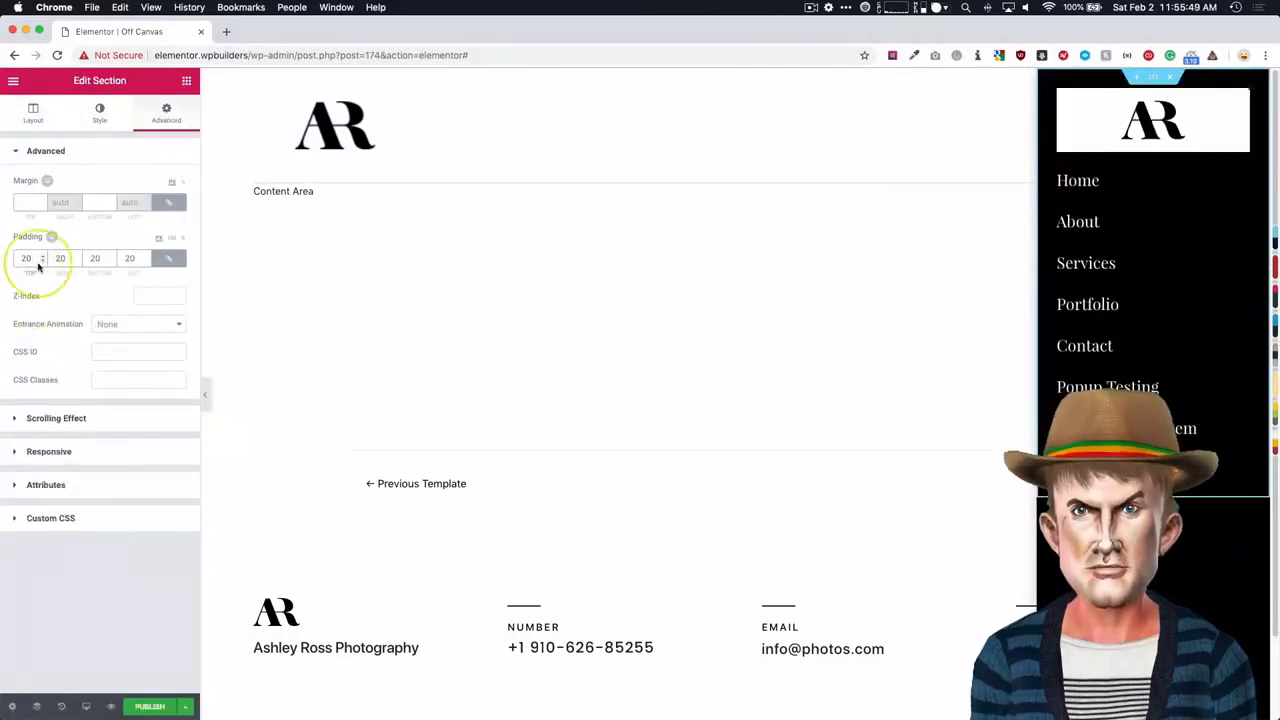
# - Set the popup close button's normal color to white
pyautogui.click(11, 706)
pyautogui.click(99, 112)
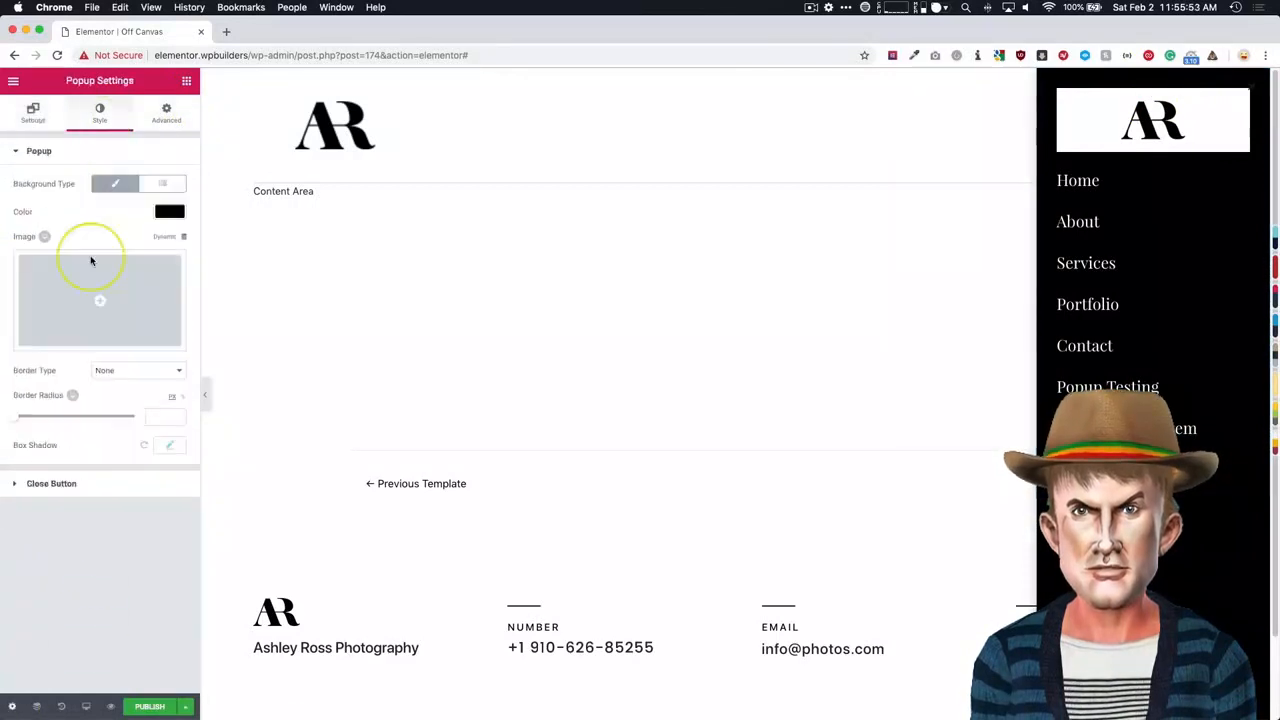
pyautogui.click(91, 484)
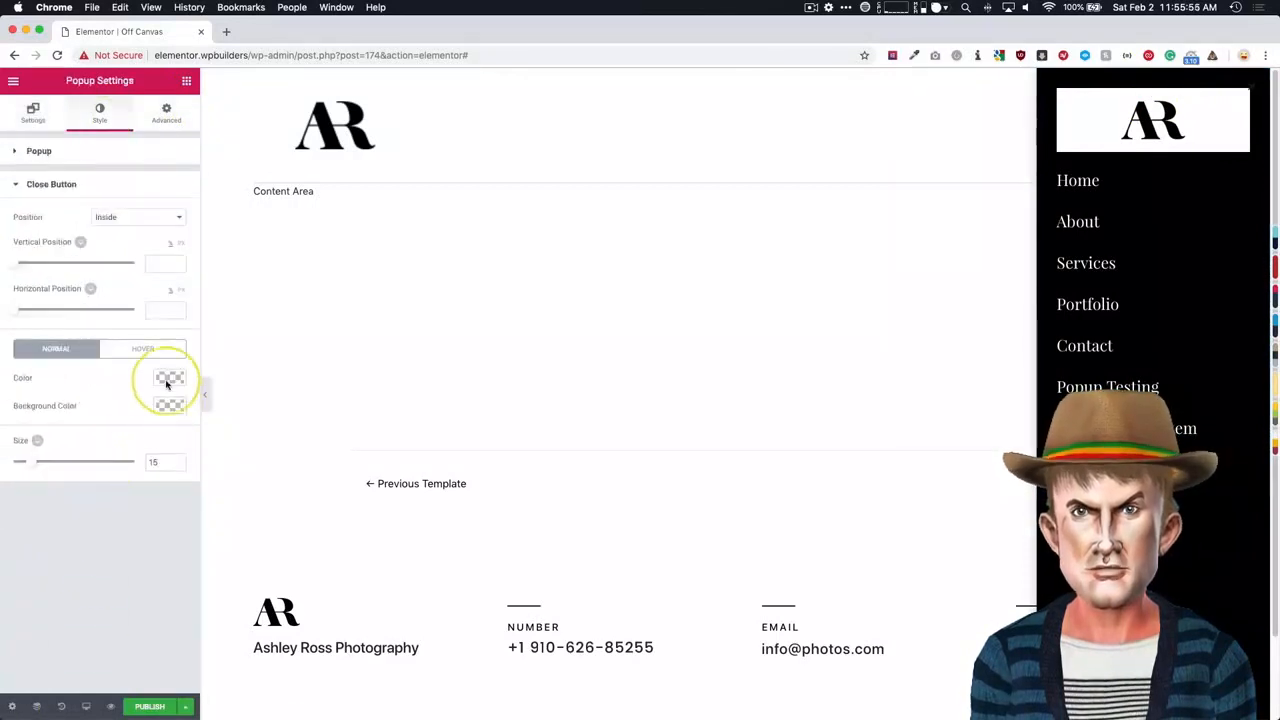
pyautogui.click(169, 388)
pyautogui.click(136, 536)
pyautogui.click(110, 606)
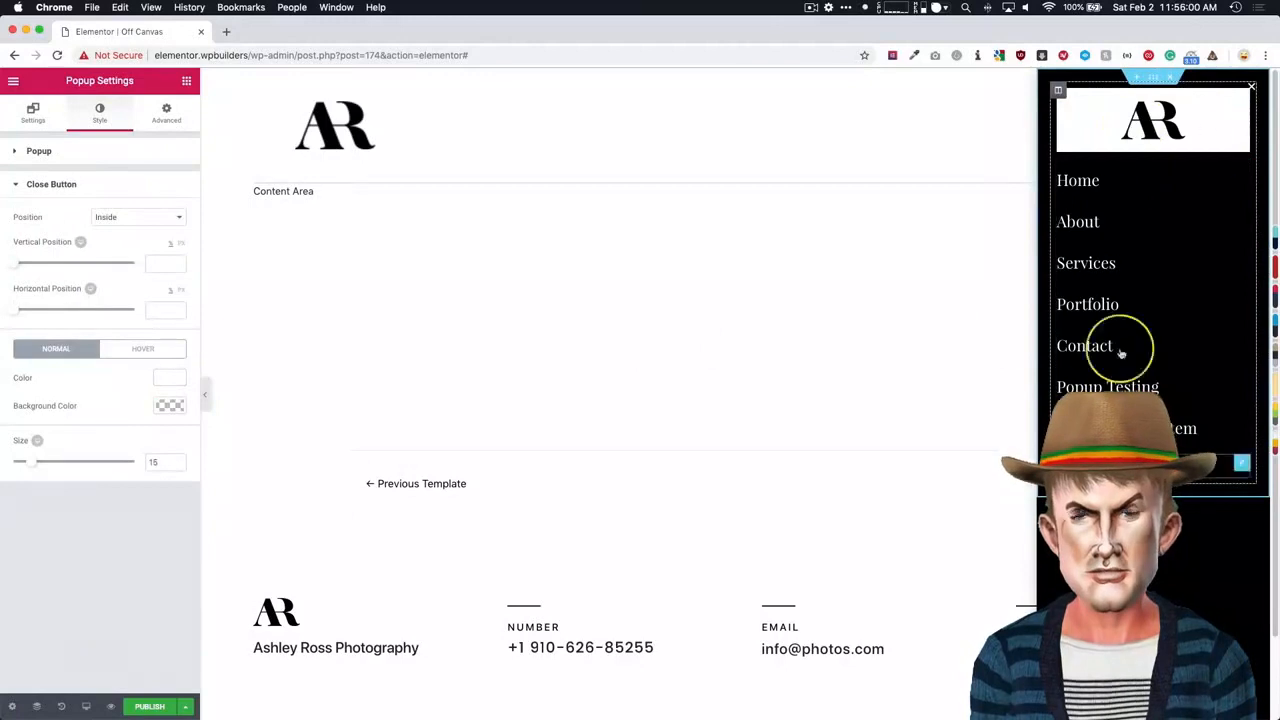
# - Publish the popup, saving the publish settings without adding any display condition
pyautogui.click(551, 253)
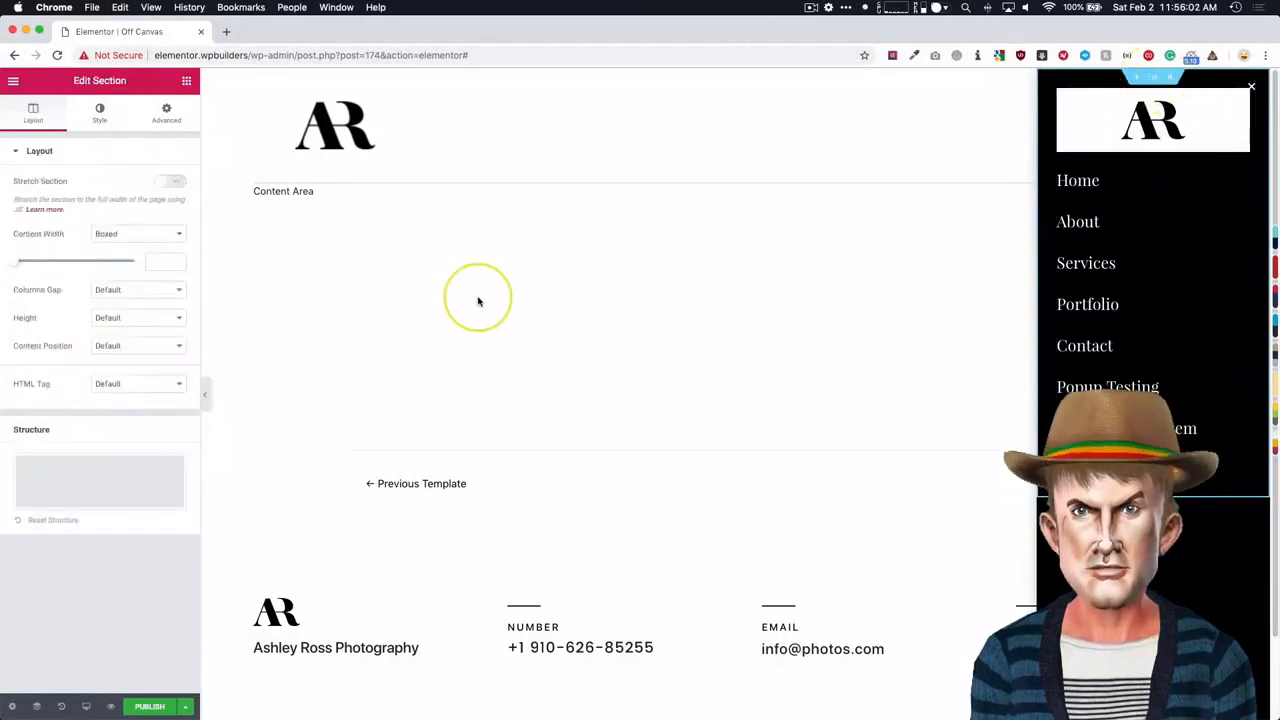
pyautogui.click(150, 707)
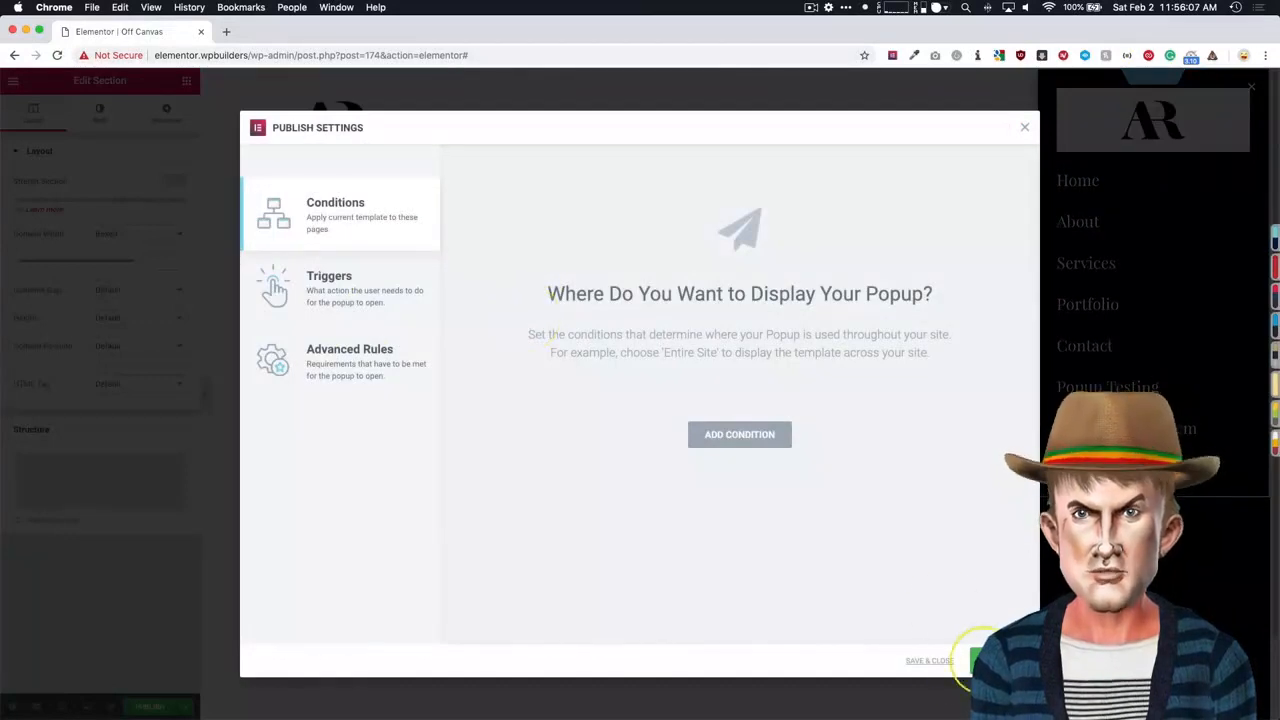
pyautogui.click(937, 669)
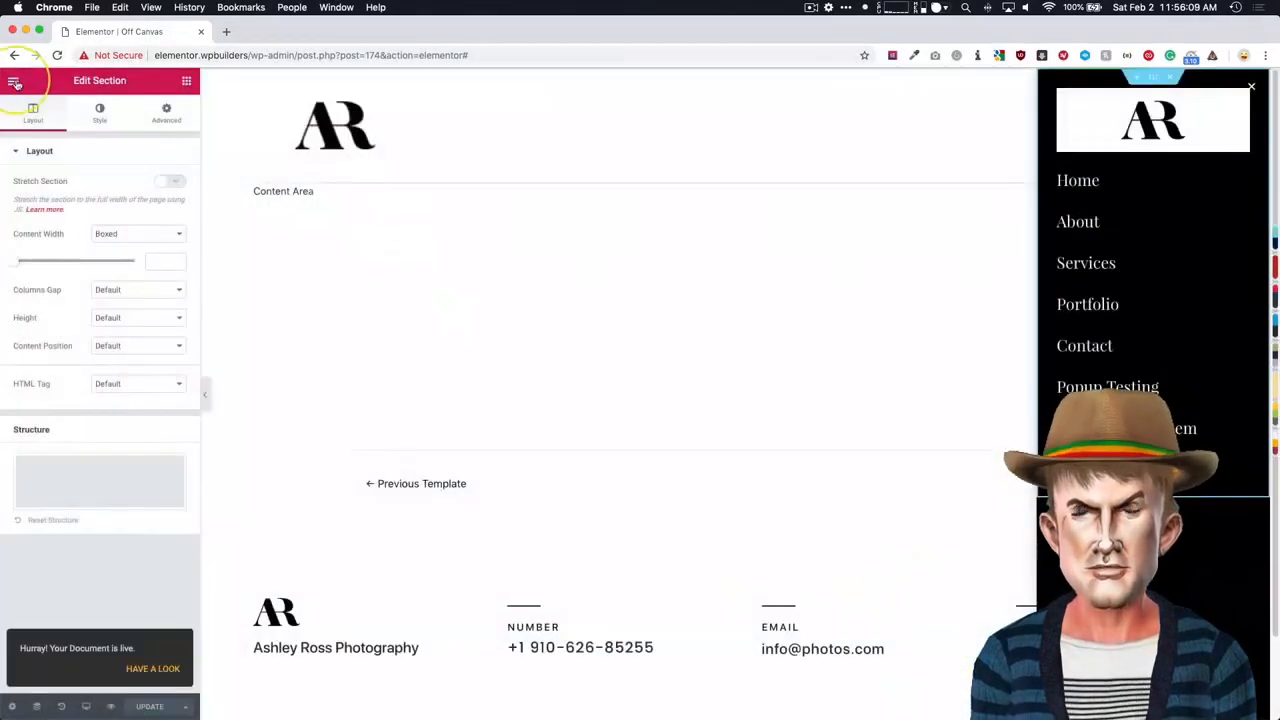
# - Exit the popup editor to the WordPress dashboard and open the site's front page
pyautogui.click(14, 82)
pyautogui.click(77, 429)
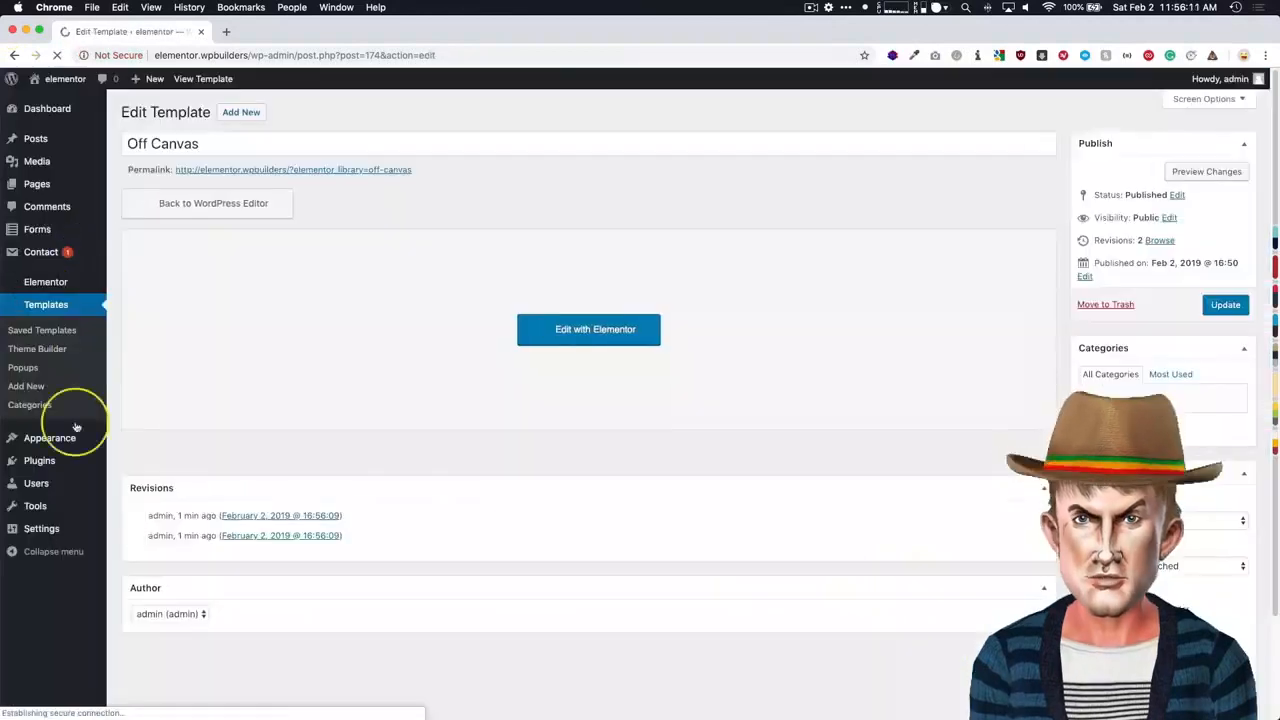
pyautogui.click(55, 79)
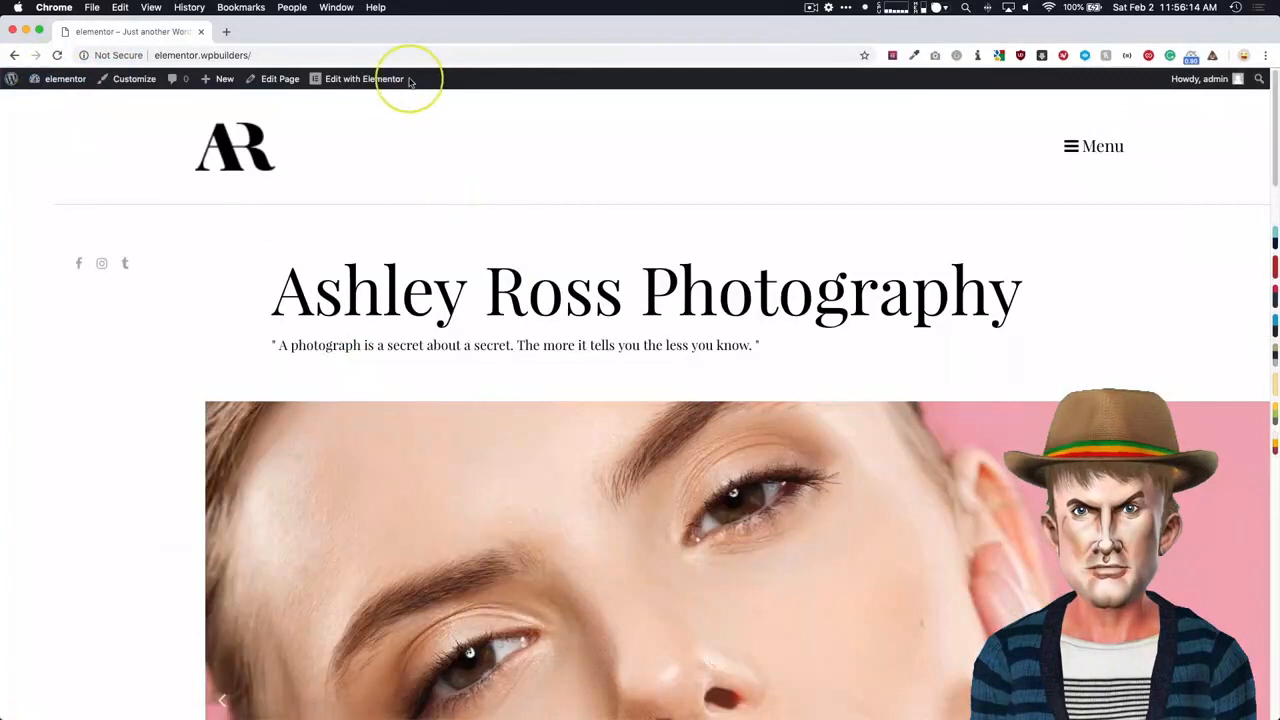
pyautogui.moveTo(378, 82)
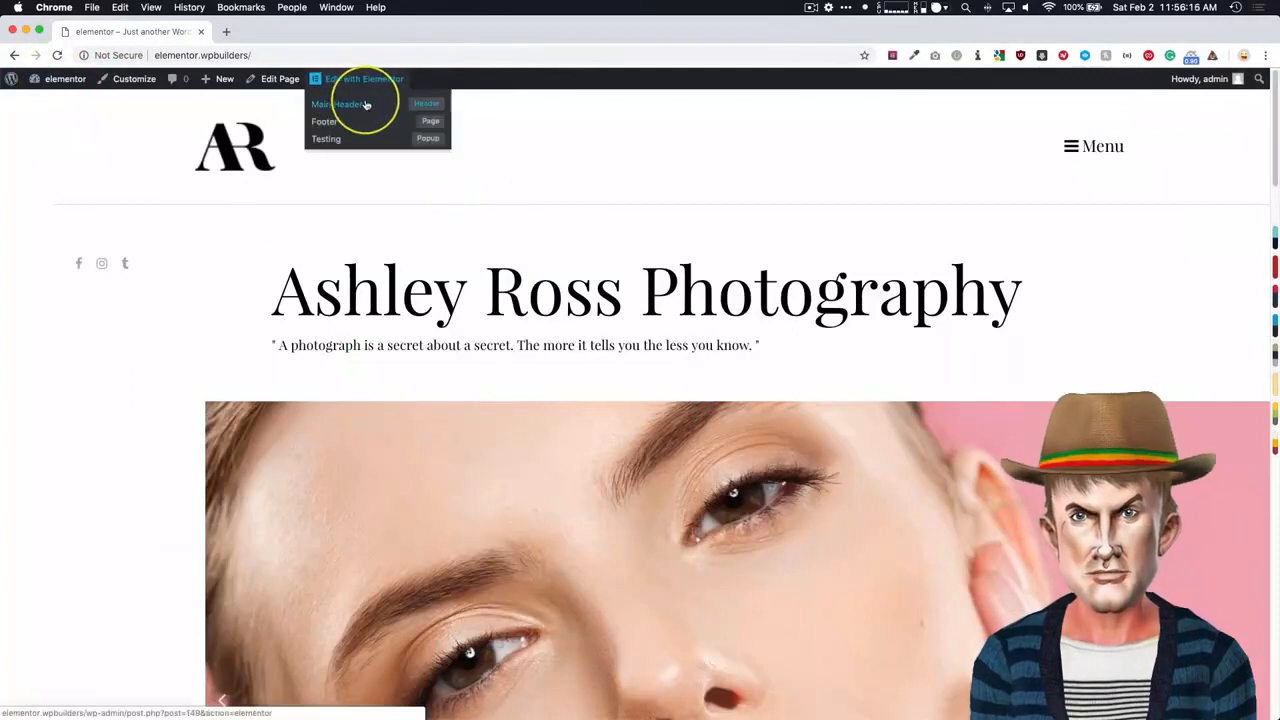
# - Open the Main Header template for editing and set the Menu button's link to the dynamic Popup action
pyautogui.click(369, 104)
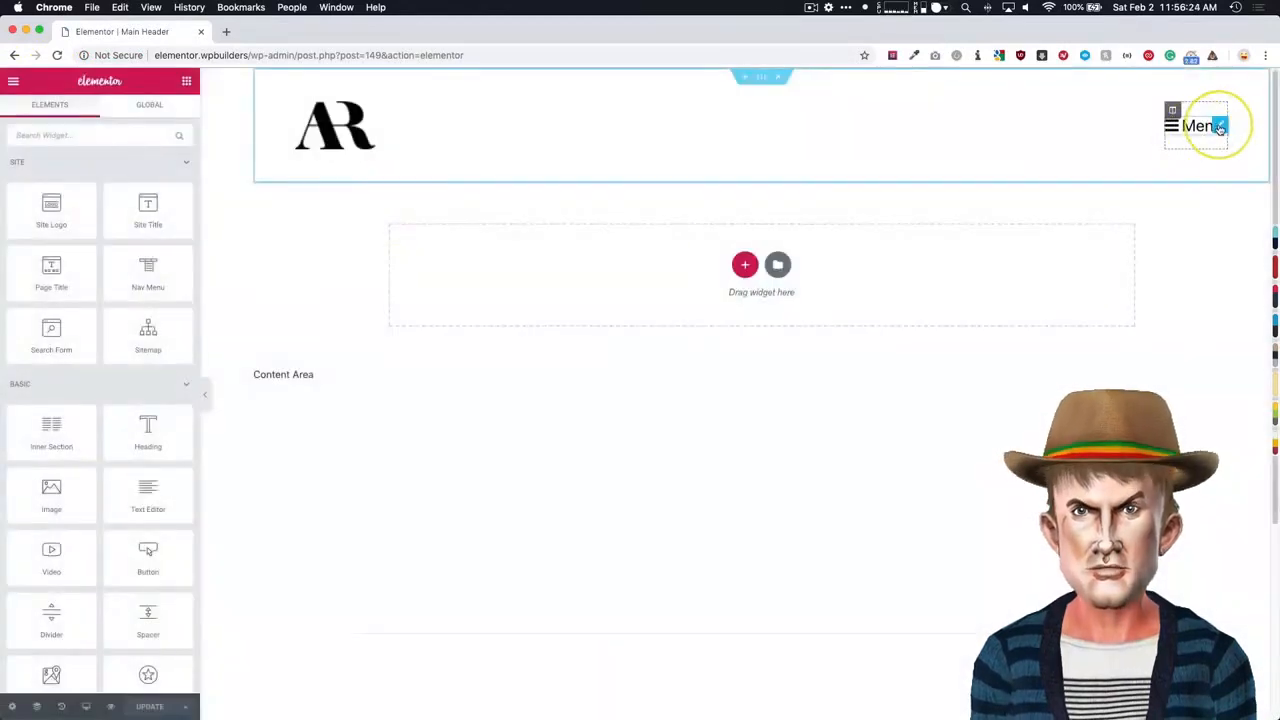
pyautogui.click(1220, 128)
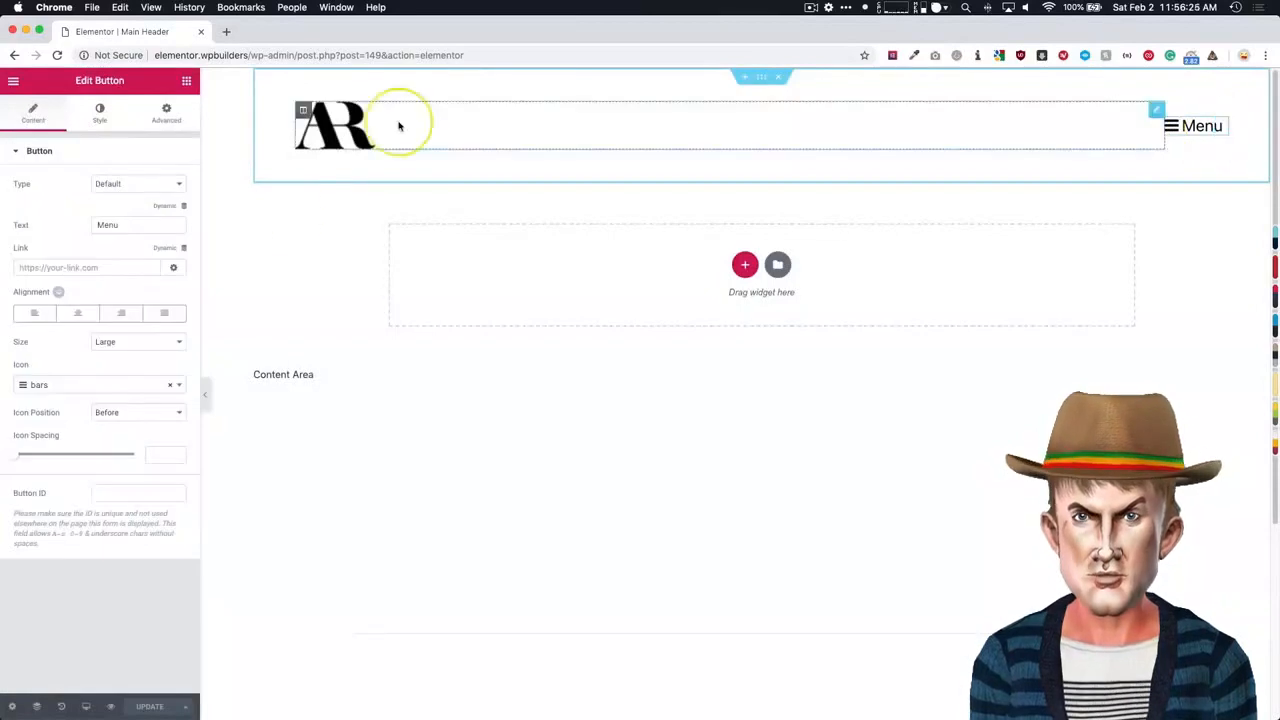
pyautogui.click(41, 249)
pyautogui.click(172, 250)
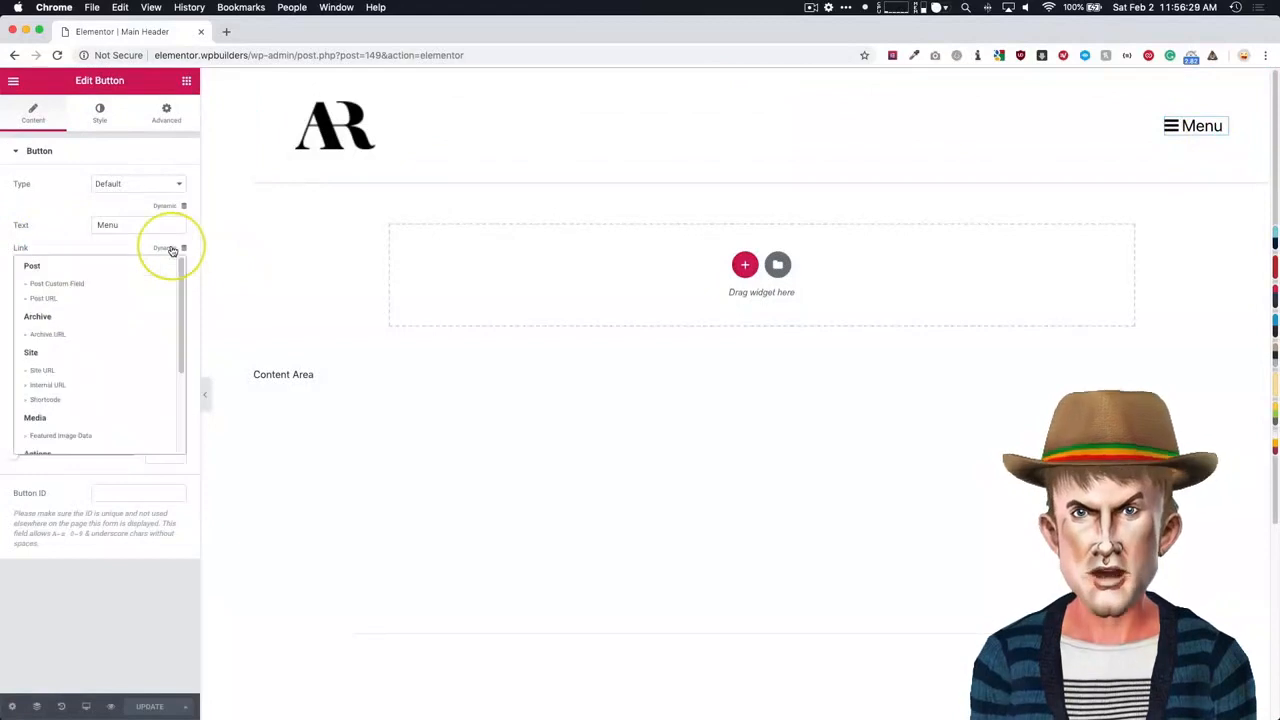
pyautogui.scroll(-5, 60, 340)
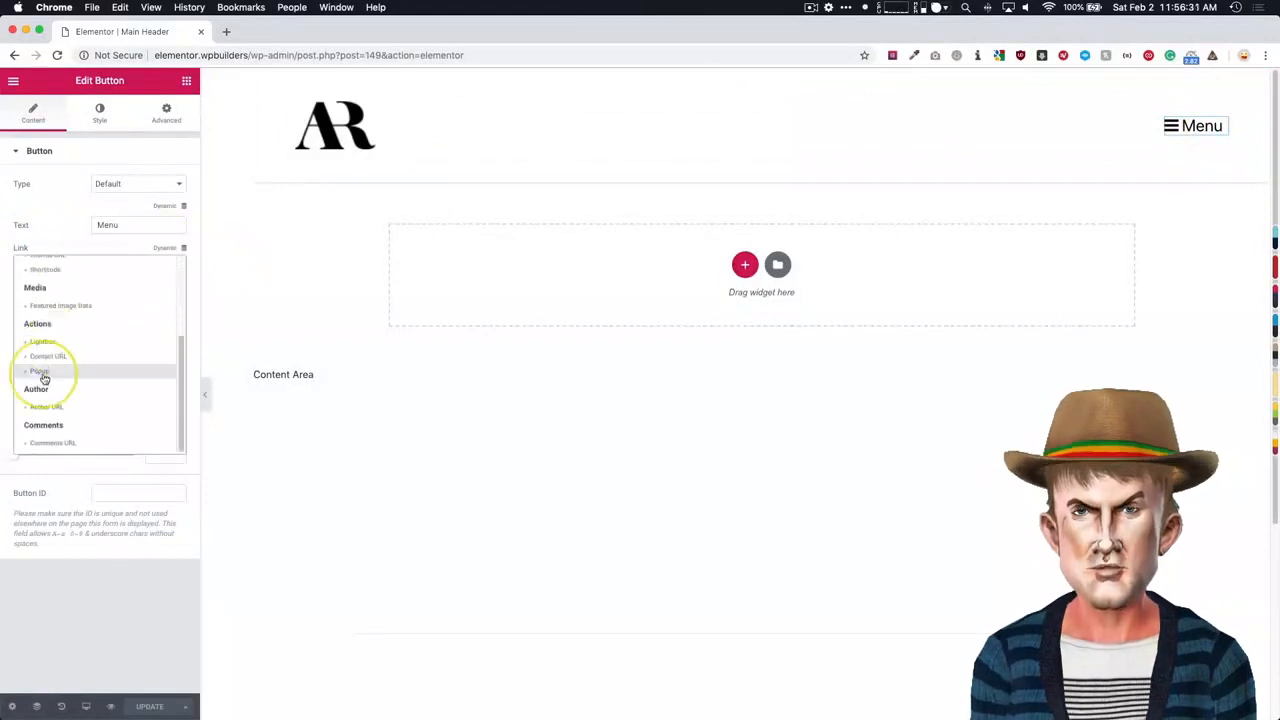
pyautogui.click(40, 372)
pyautogui.click(59, 268)
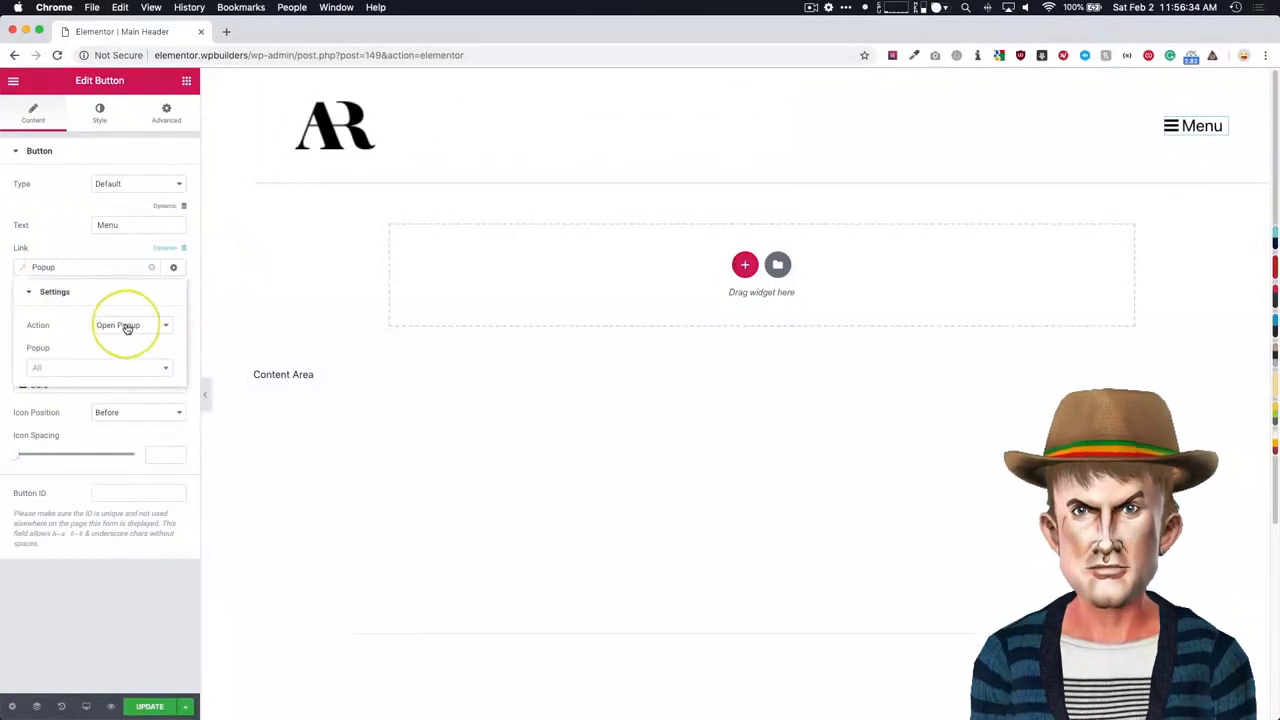
# - Set the Menu button's popup action to Toggle Popup and choose the Off Canvas popup as its target
pyautogui.click(127, 328)
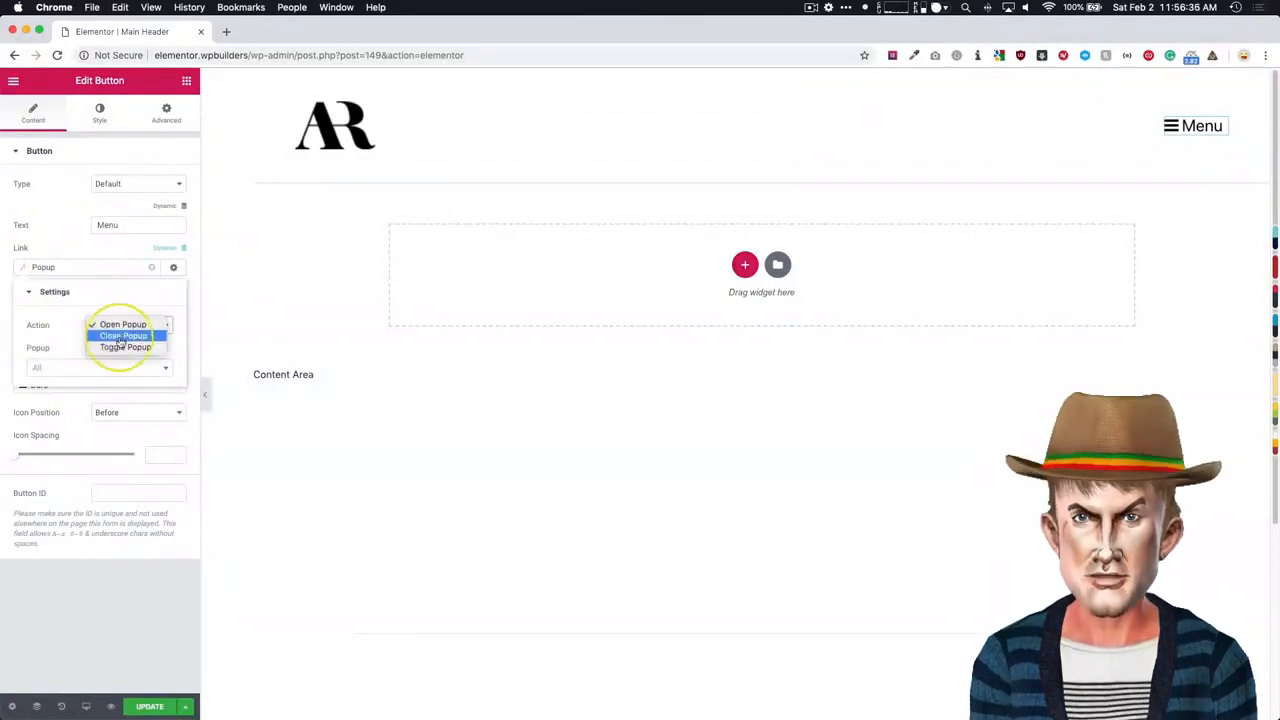
pyautogui.click(99, 347)
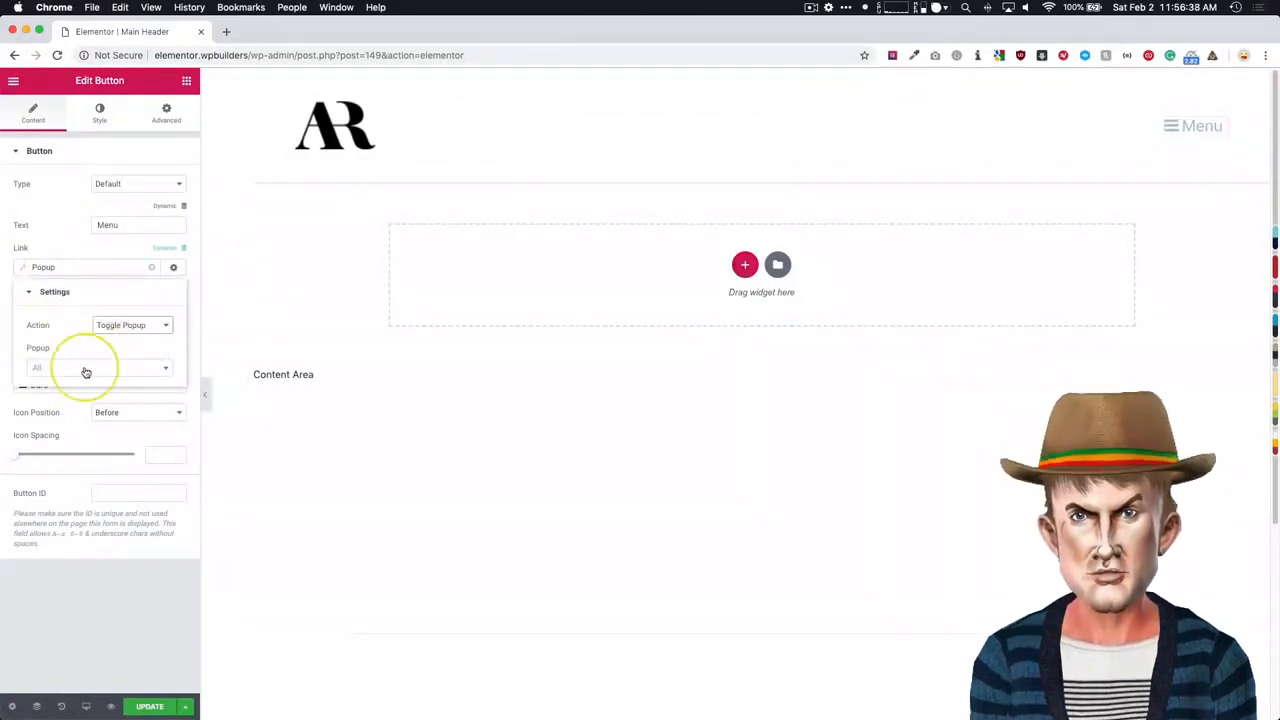
pyautogui.click(86, 370)
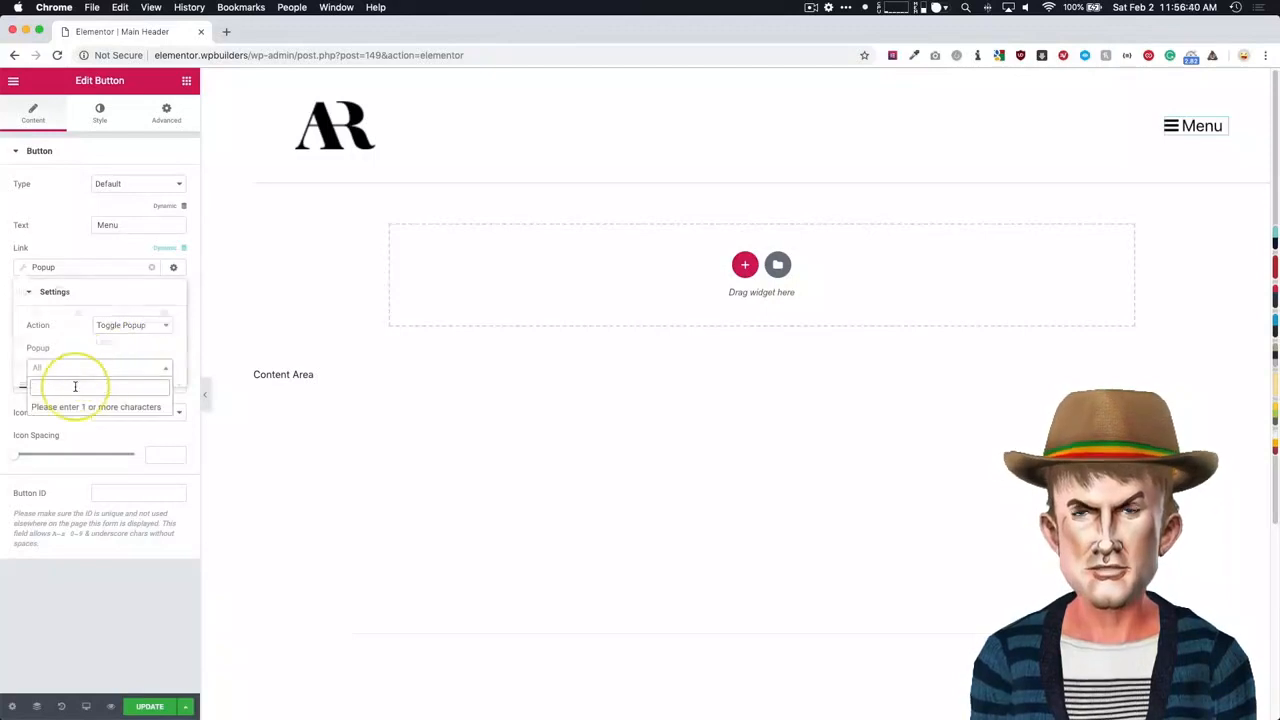
pyautogui.click(75, 386)
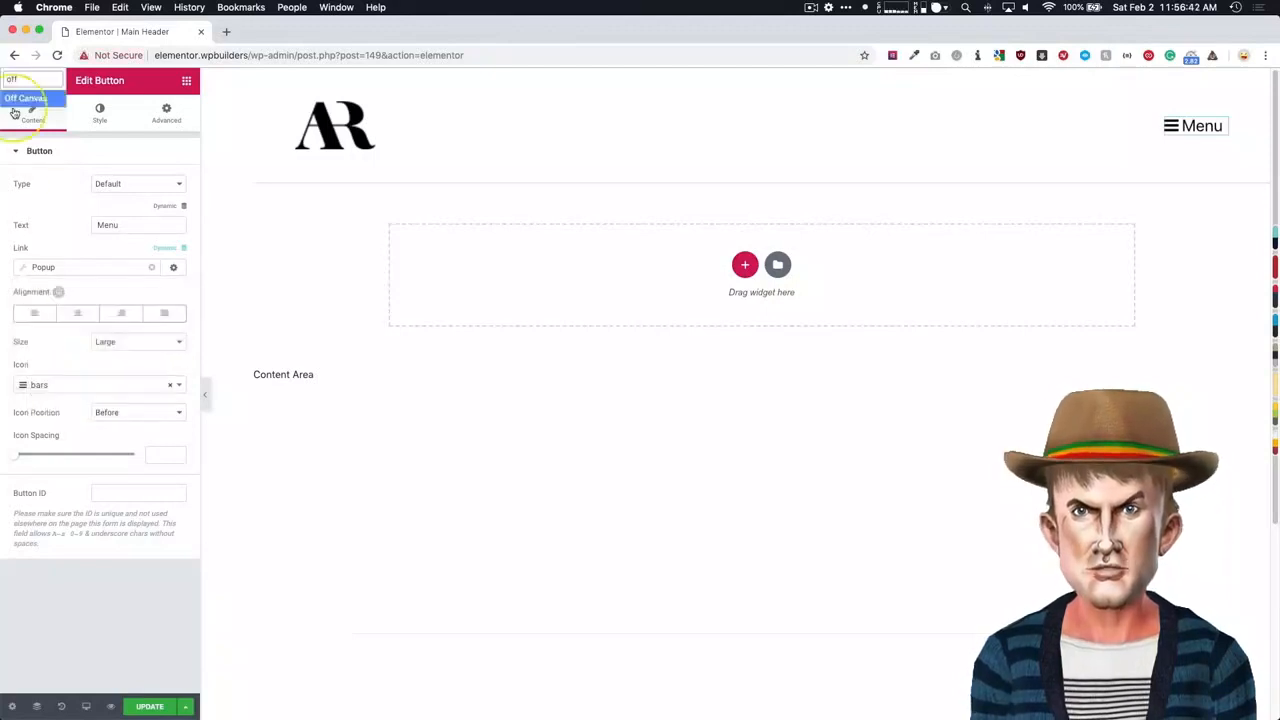
pyautogui.click(24, 98)
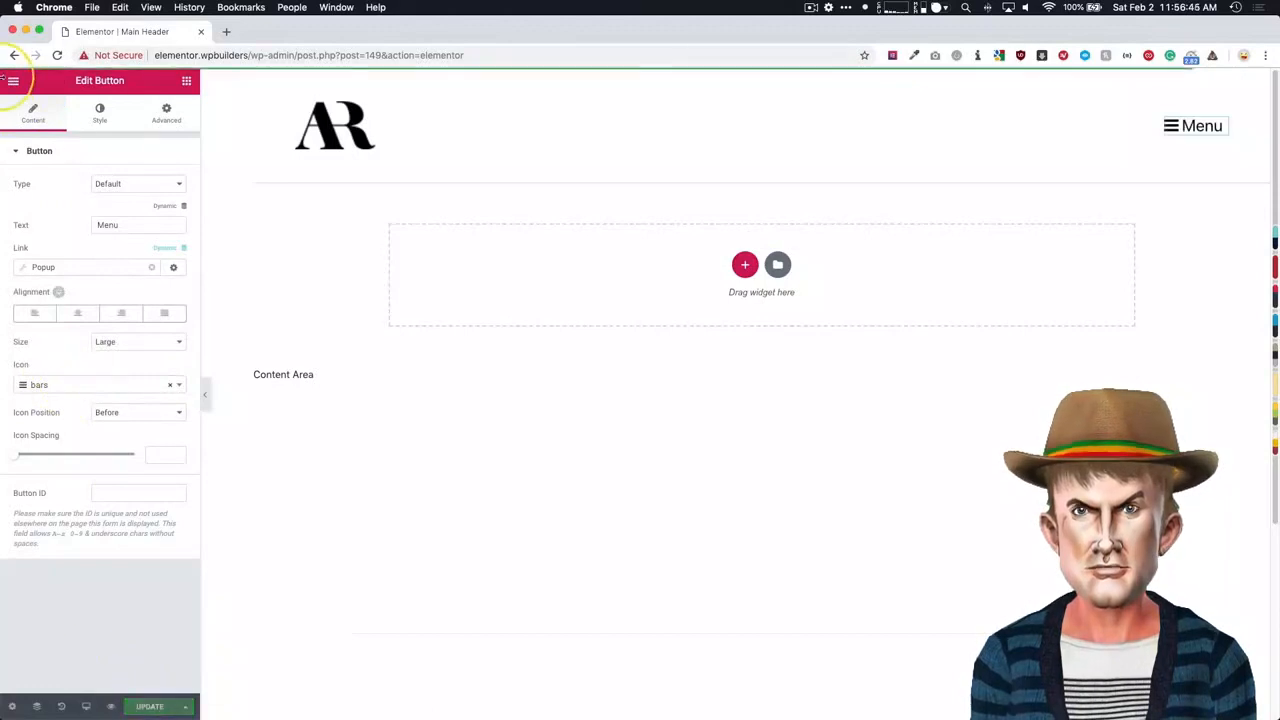
# - Return to the site's front page and test opening and closing the off-canvas popup from the Menu button
pyautogui.click(13, 80)
pyautogui.click(86, 434)
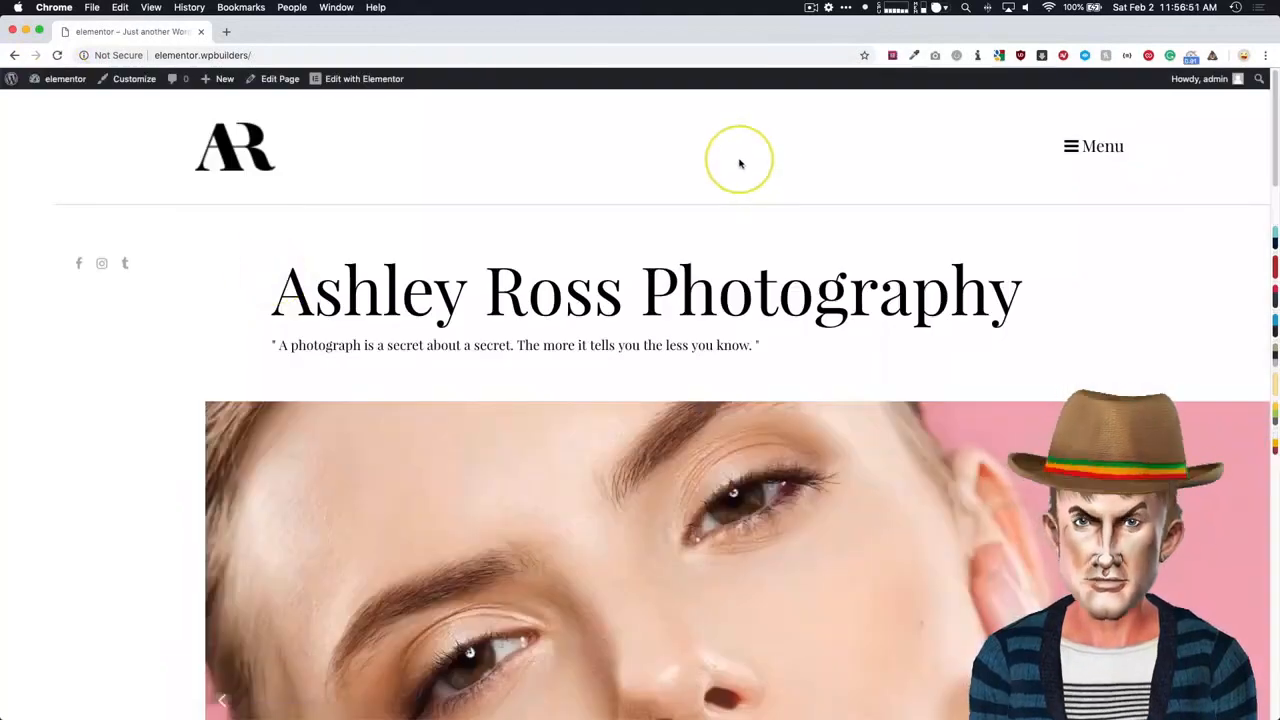
pyautogui.click(1100, 146)
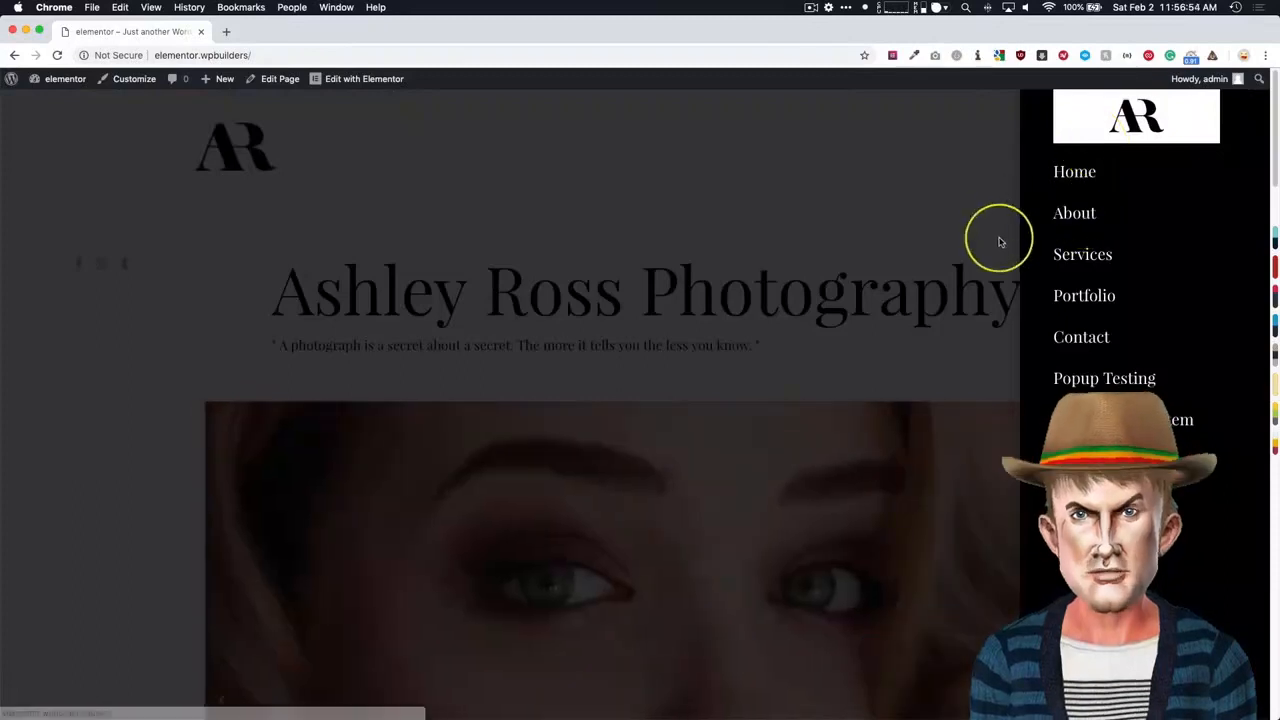
pyautogui.click(917, 182)
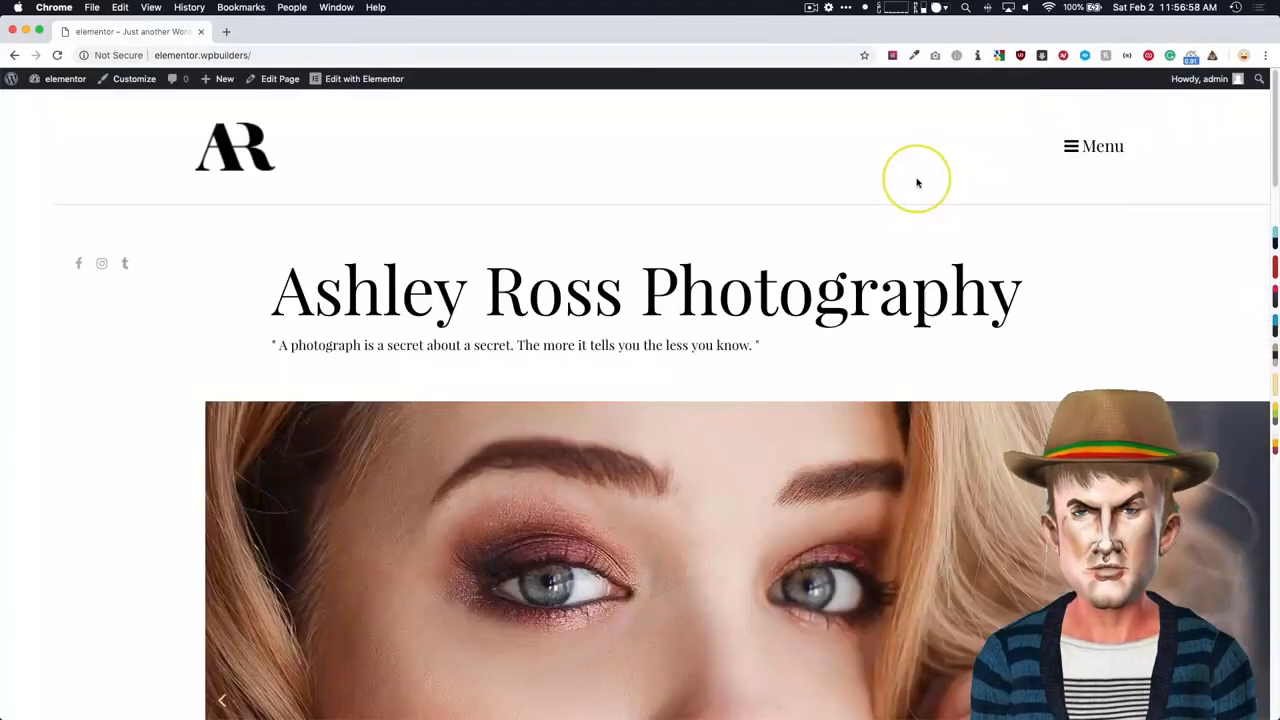
pyautogui.click(1066, 146)
pyautogui.click(1024, 167)
pyautogui.click(1072, 146)
pyautogui.click(857, 188)
# - Open the Off Canvas popup for editing and set its entrance animation to Fade In Left
pyautogui.moveTo(362, 78)
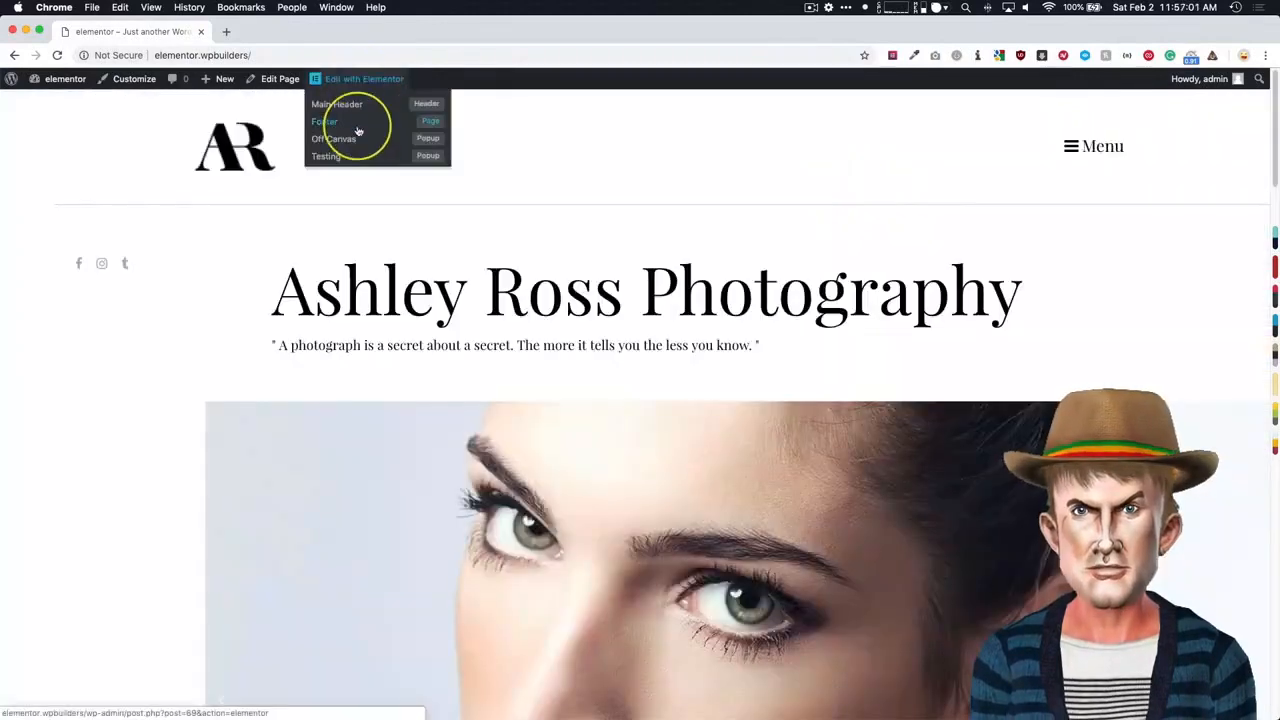
pyautogui.click(350, 143)
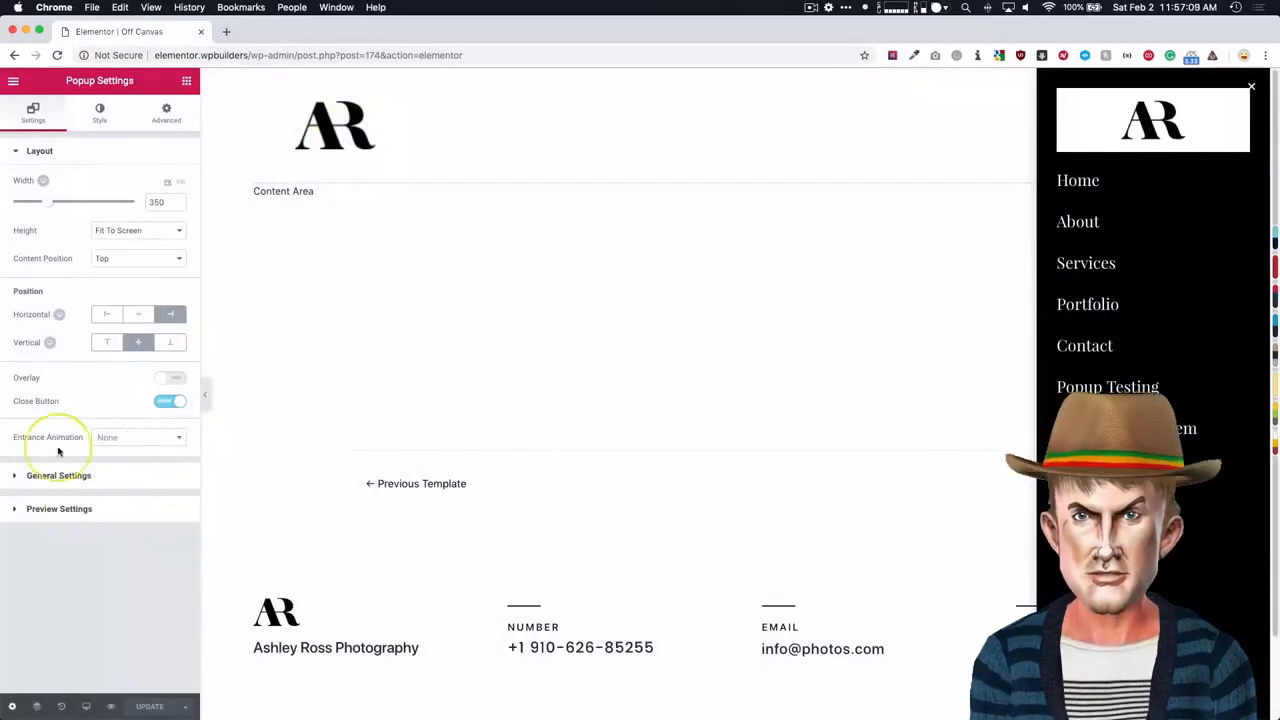
pyautogui.click(116, 438)
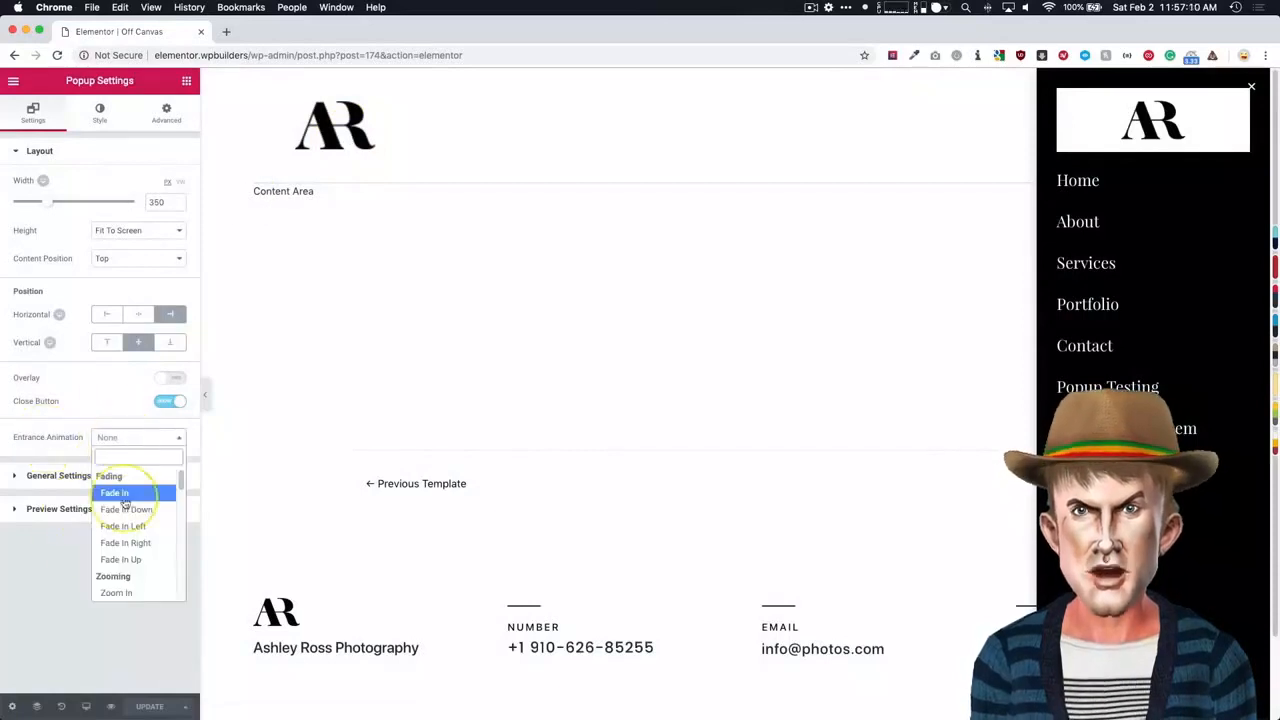
pyautogui.click(134, 527)
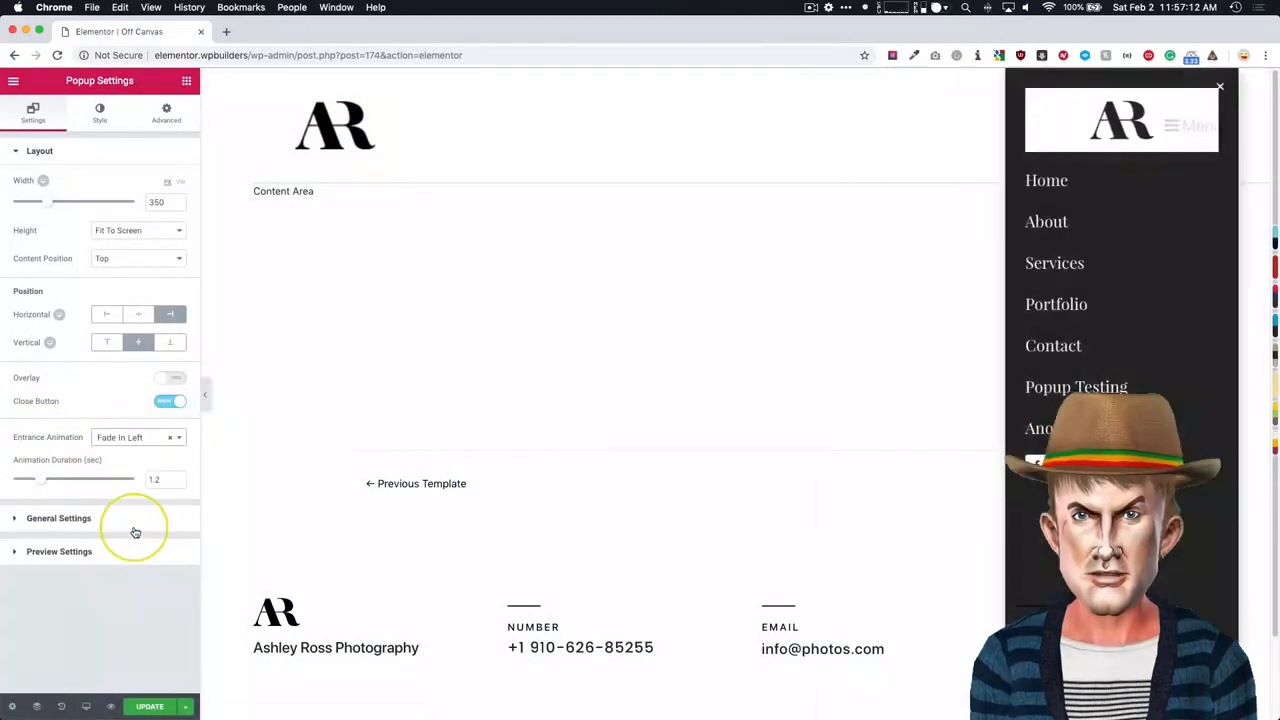
# - Change the popup's entrance animation to Fade In Right
pyautogui.click(120, 437)
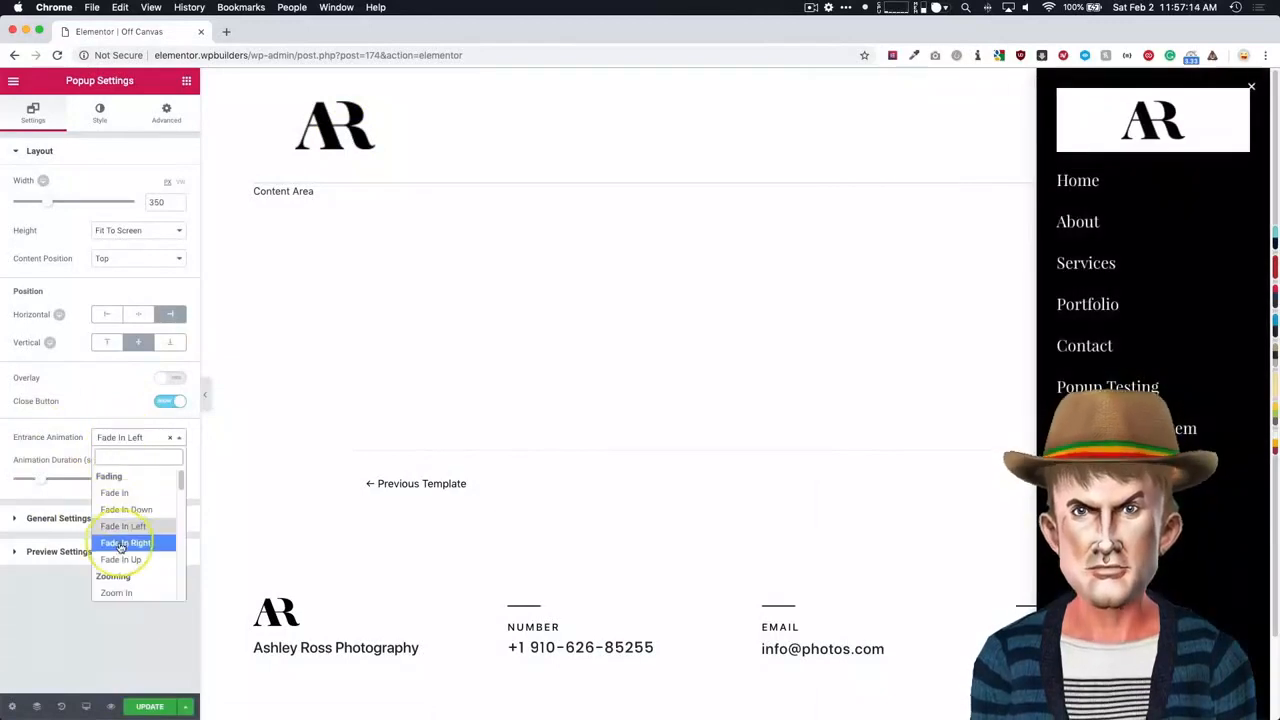
pyautogui.click(120, 543)
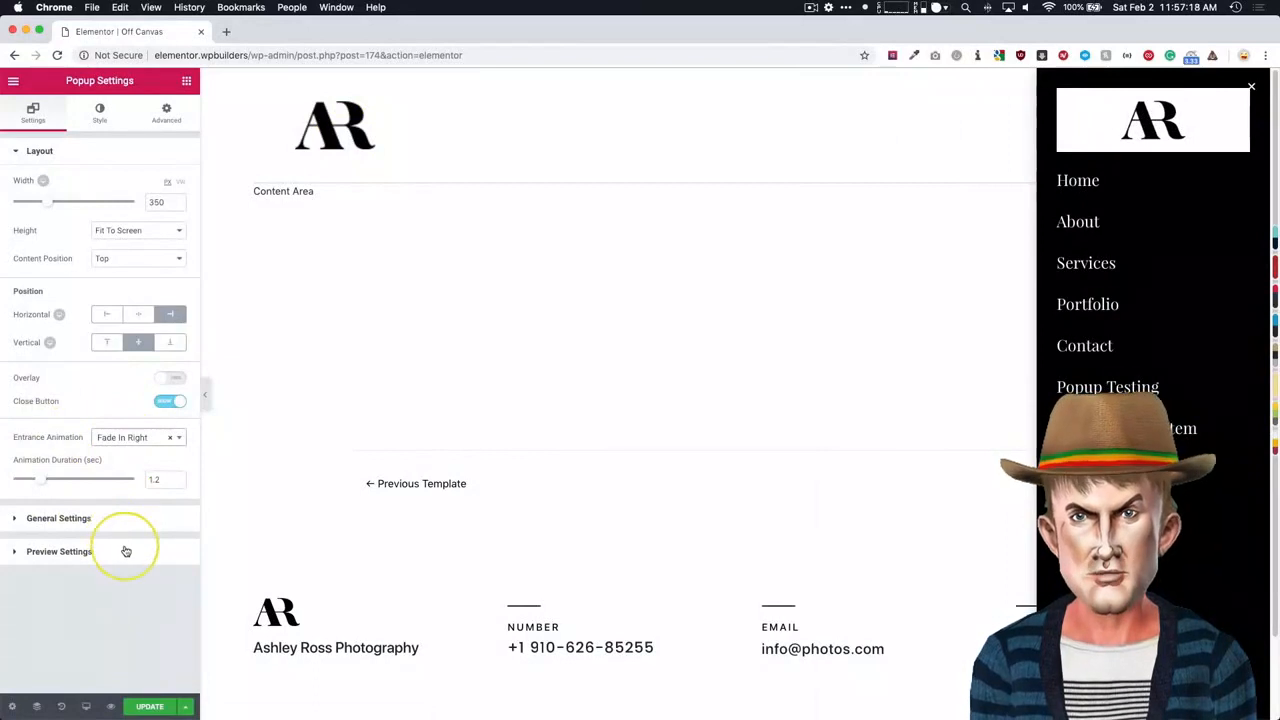
pyautogui.click(170, 378)
pyautogui.click(170, 378)
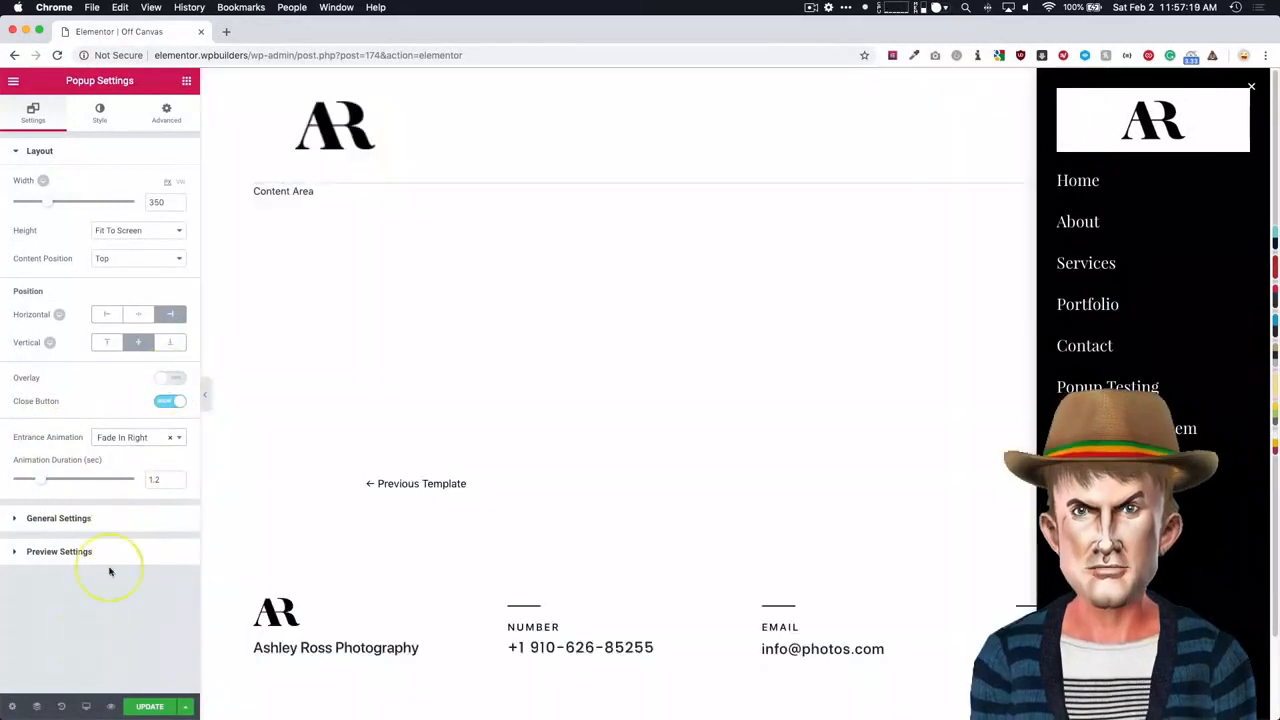
pyautogui.click(120, 437)
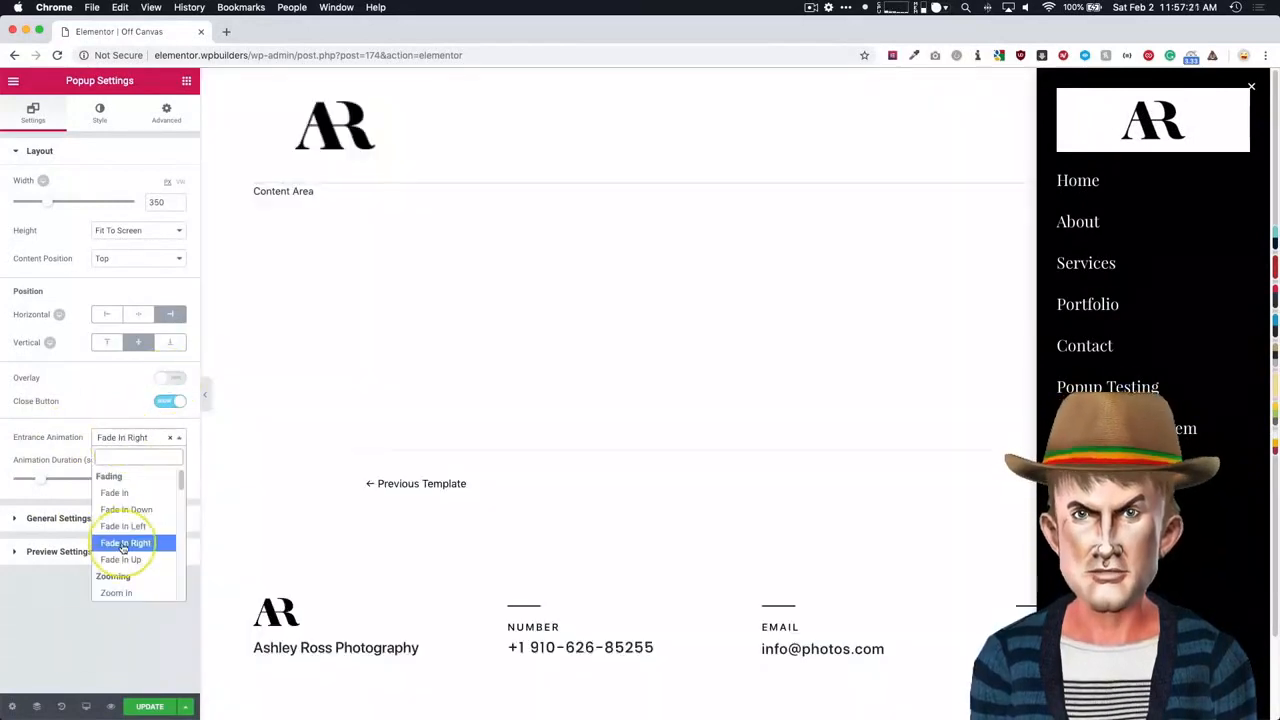
pyautogui.click(123, 548)
# - Update the popup, saving the publish settings without any condition, and return to the site's front page
pyautogui.click(149, 707)
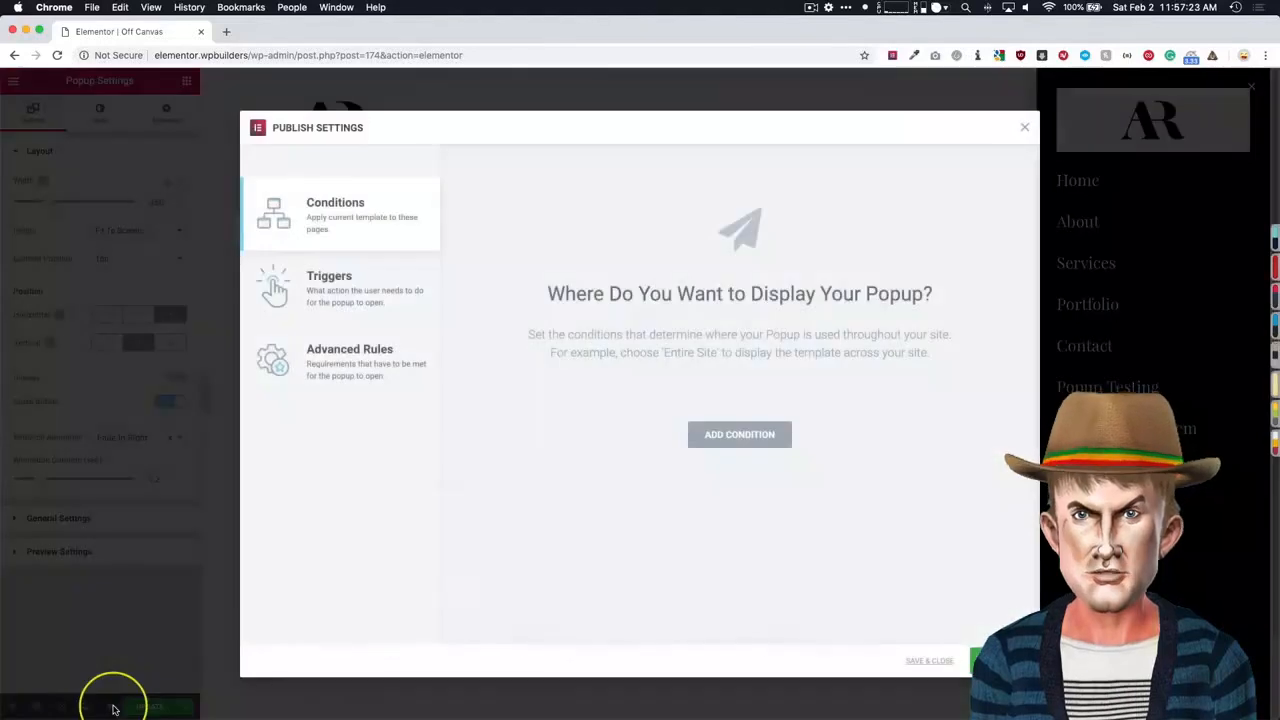
pyautogui.click(929, 663)
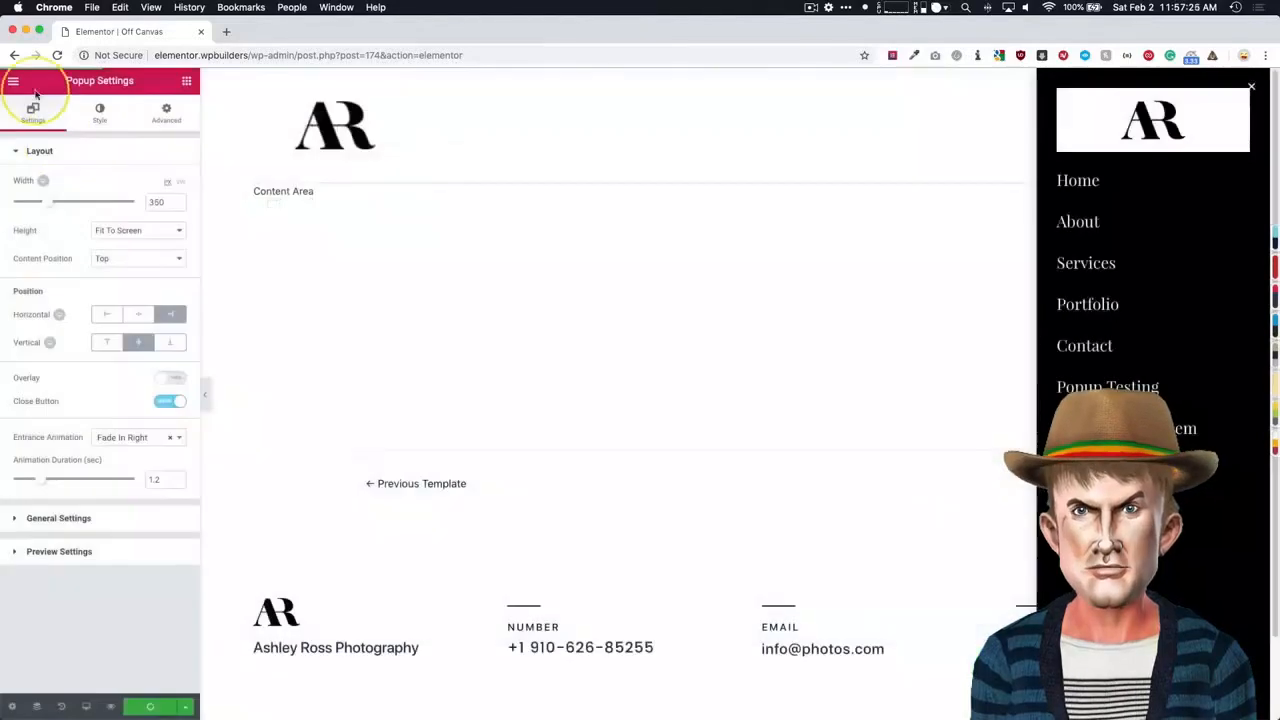
pyautogui.click(13, 80)
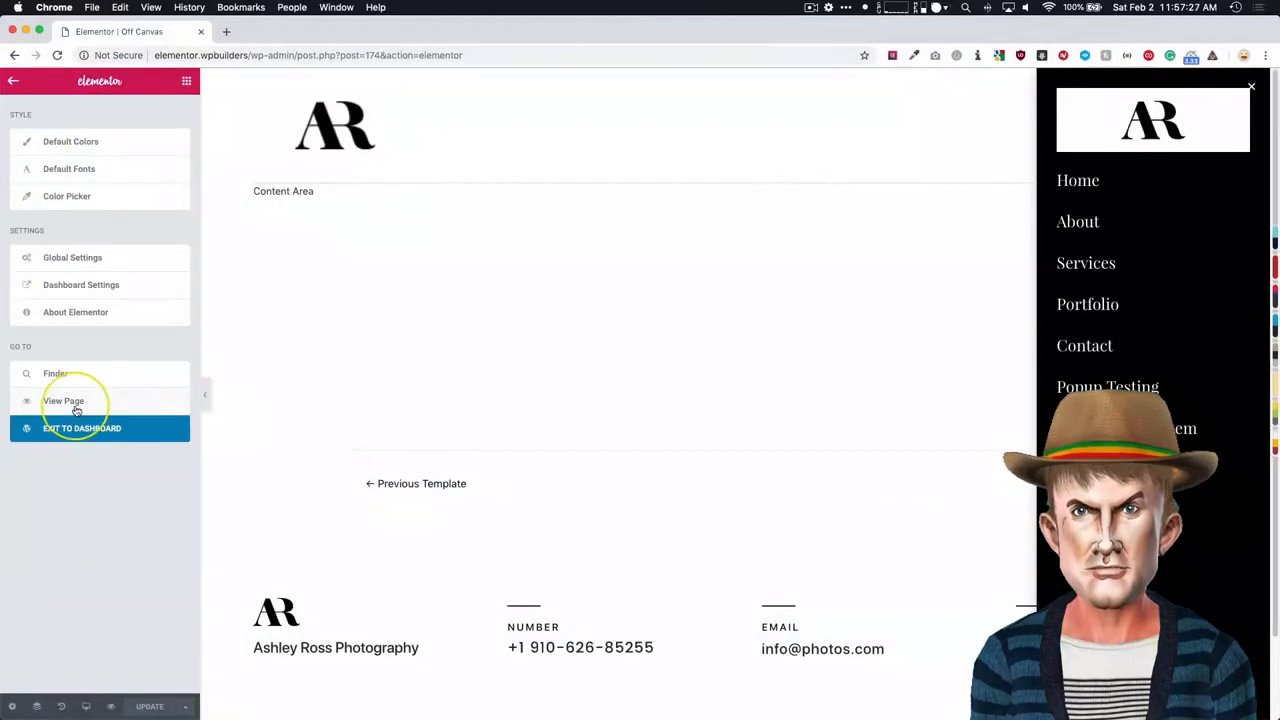
pyautogui.click(64, 401)
pyautogui.click(215, 158)
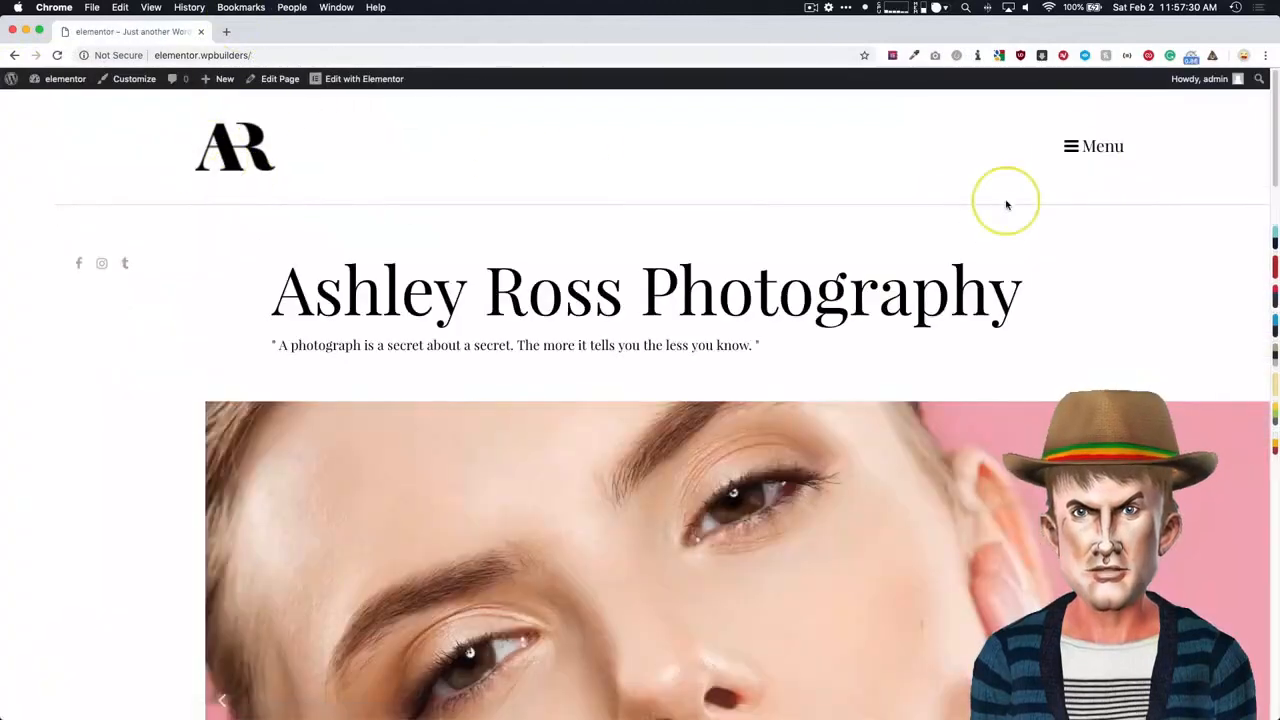
# - Check the popup's entrance animation on the front page by repeatedly opening and closing it from the Menu button
pyautogui.click(1086, 149)
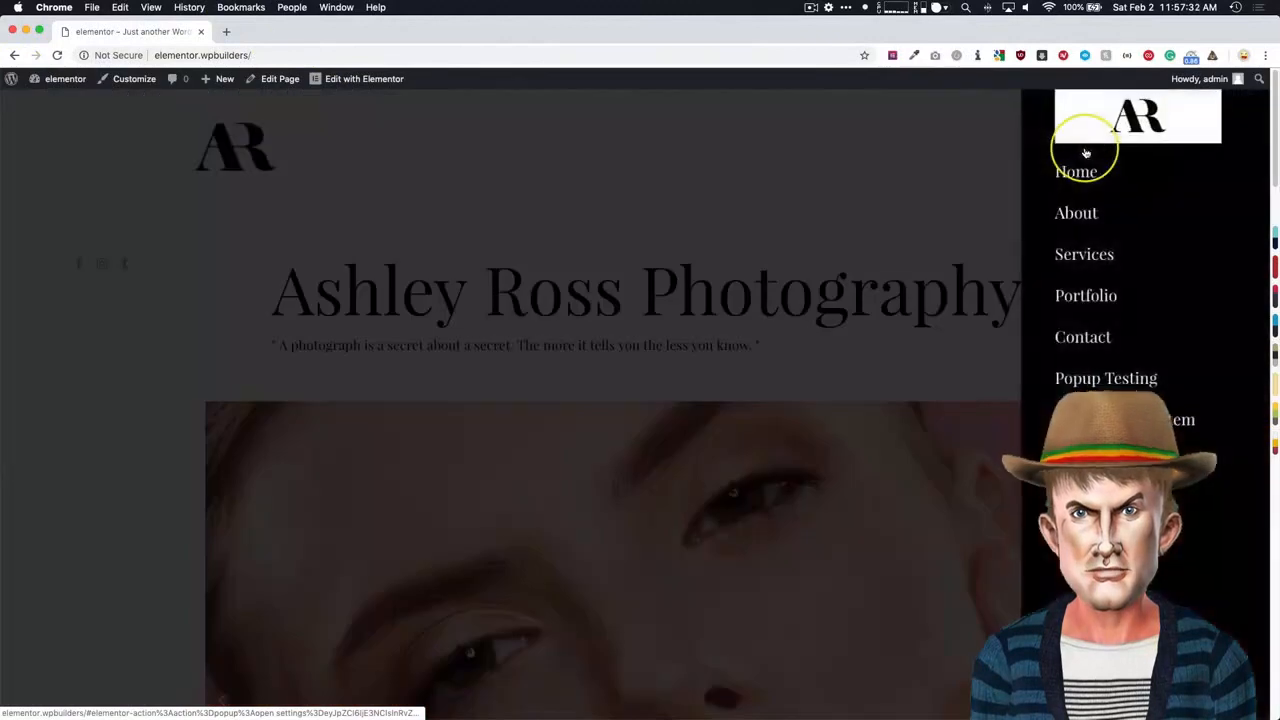
pyautogui.click(900, 182)
pyautogui.click(1107, 148)
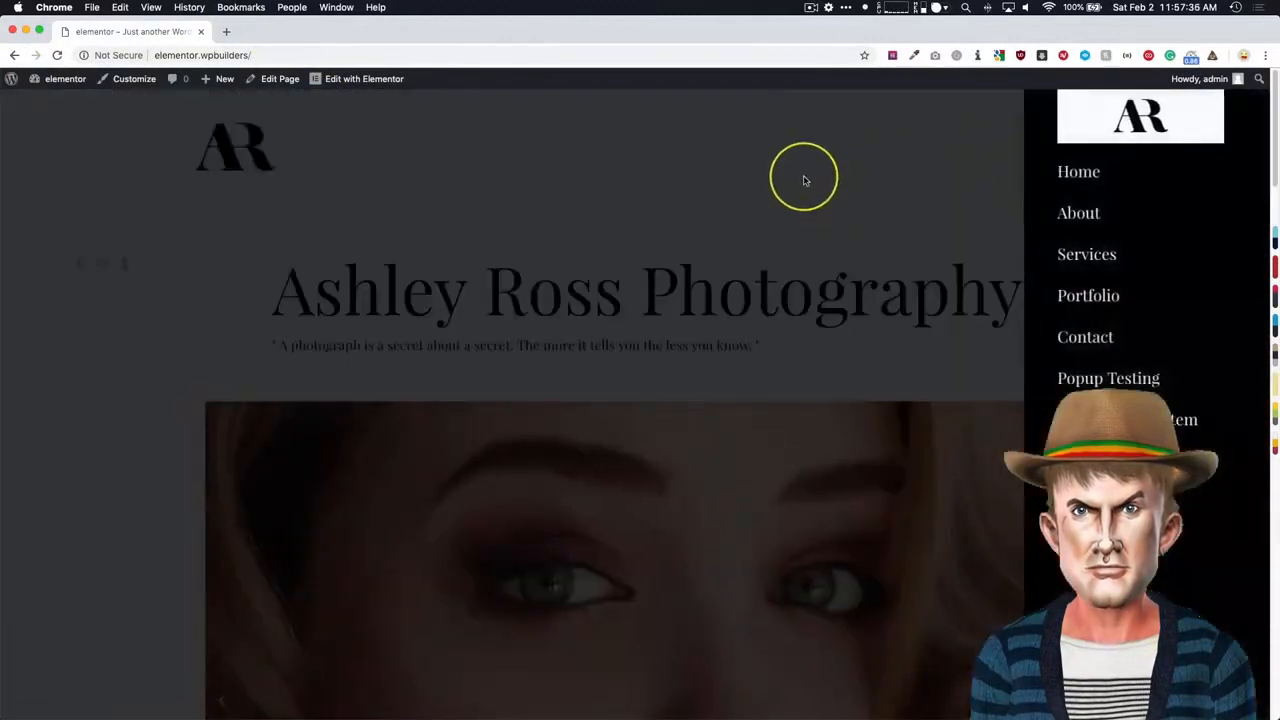
pyautogui.click(860, 176)
pyautogui.click(1068, 146)
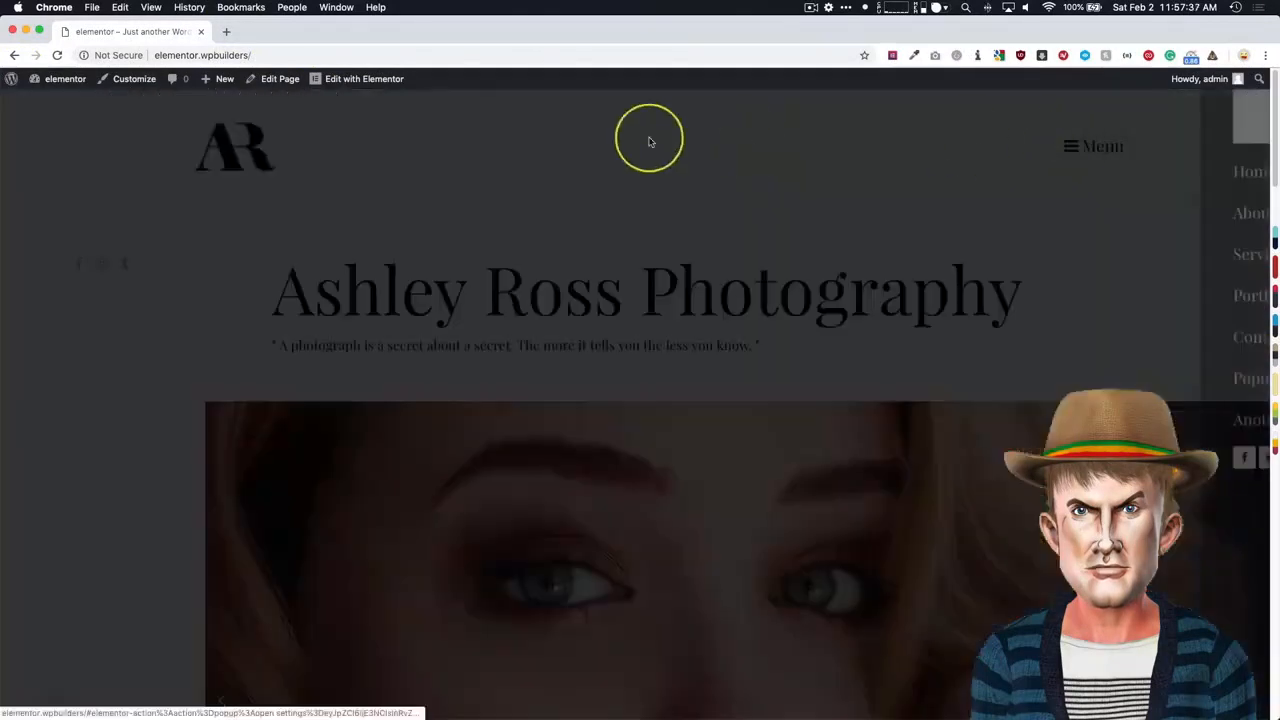
pyautogui.click(500, 134)
# - Reopen the Off Canvas popup for editing and turn on its overlay in the layout settings
pyautogui.moveTo(369, 82)
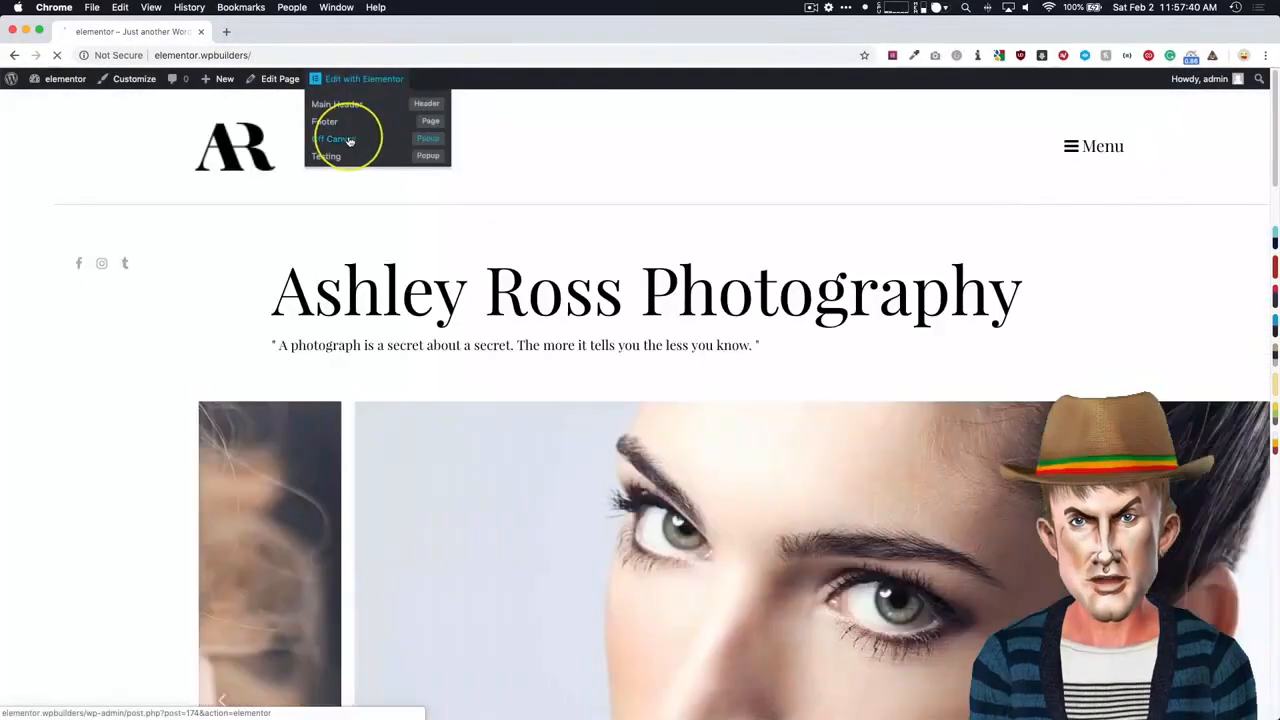
pyautogui.click(362, 136)
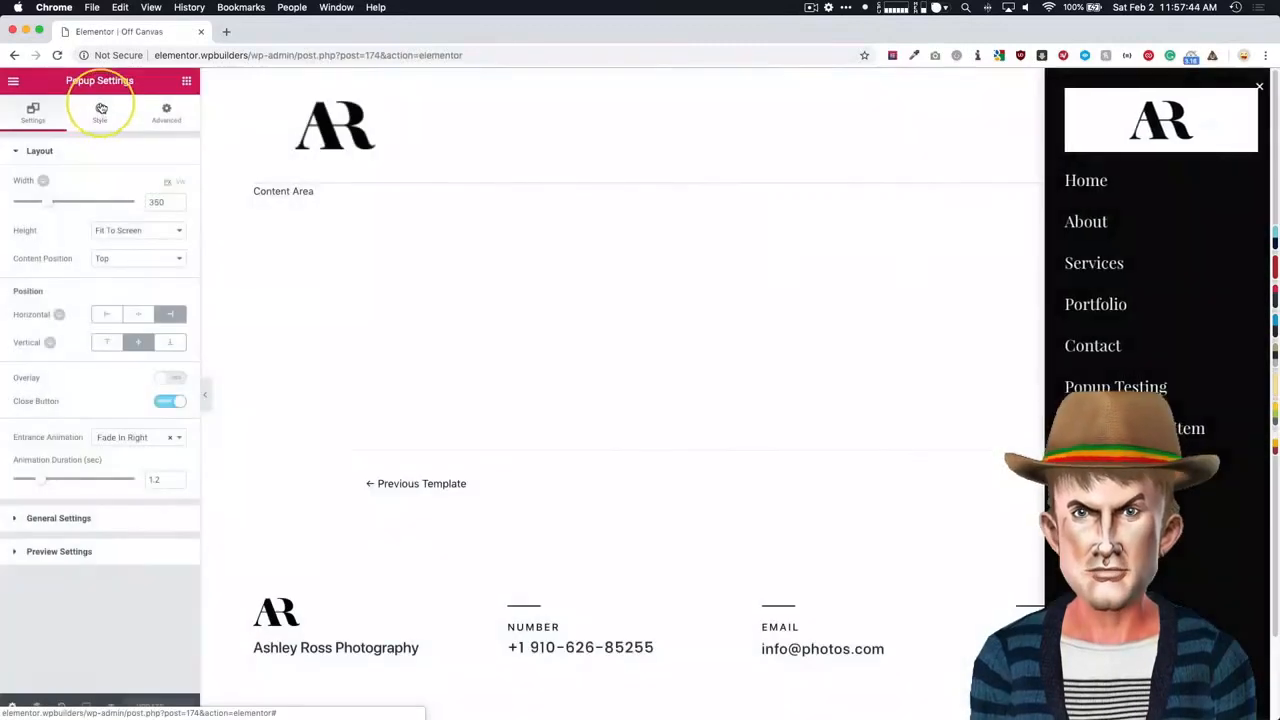
pyautogui.click(101, 110)
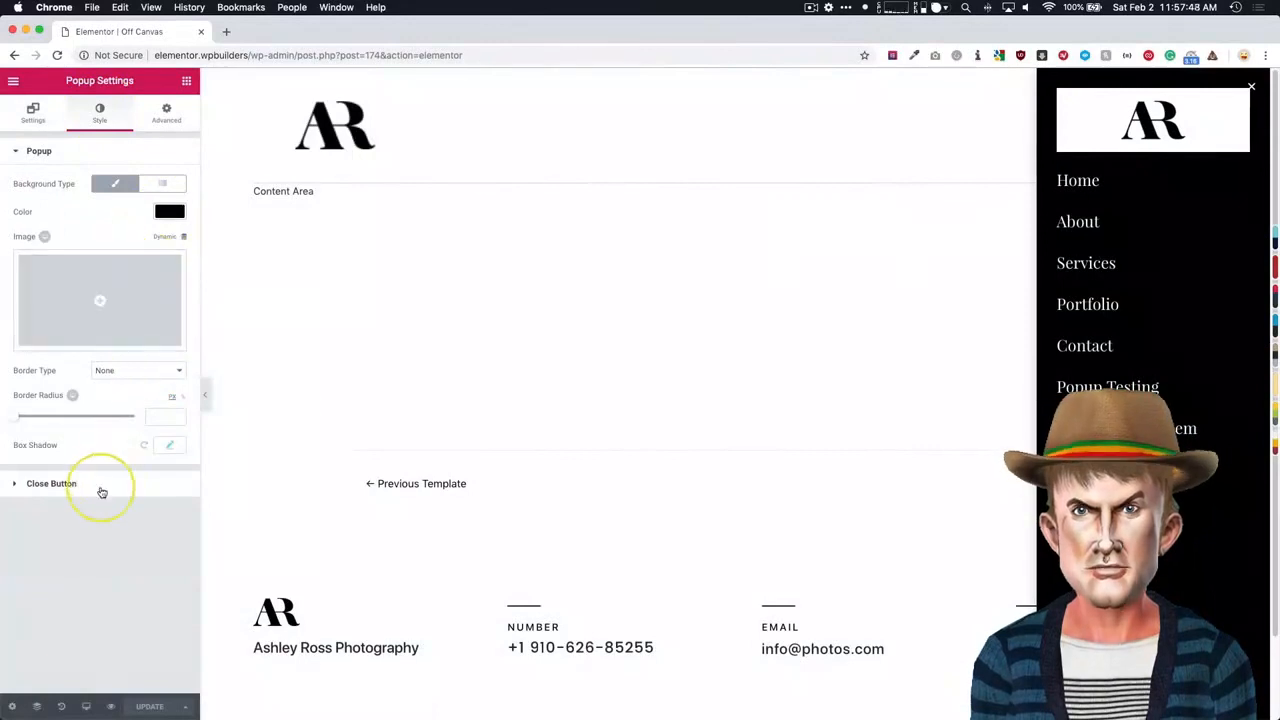
pyautogui.click(31, 112)
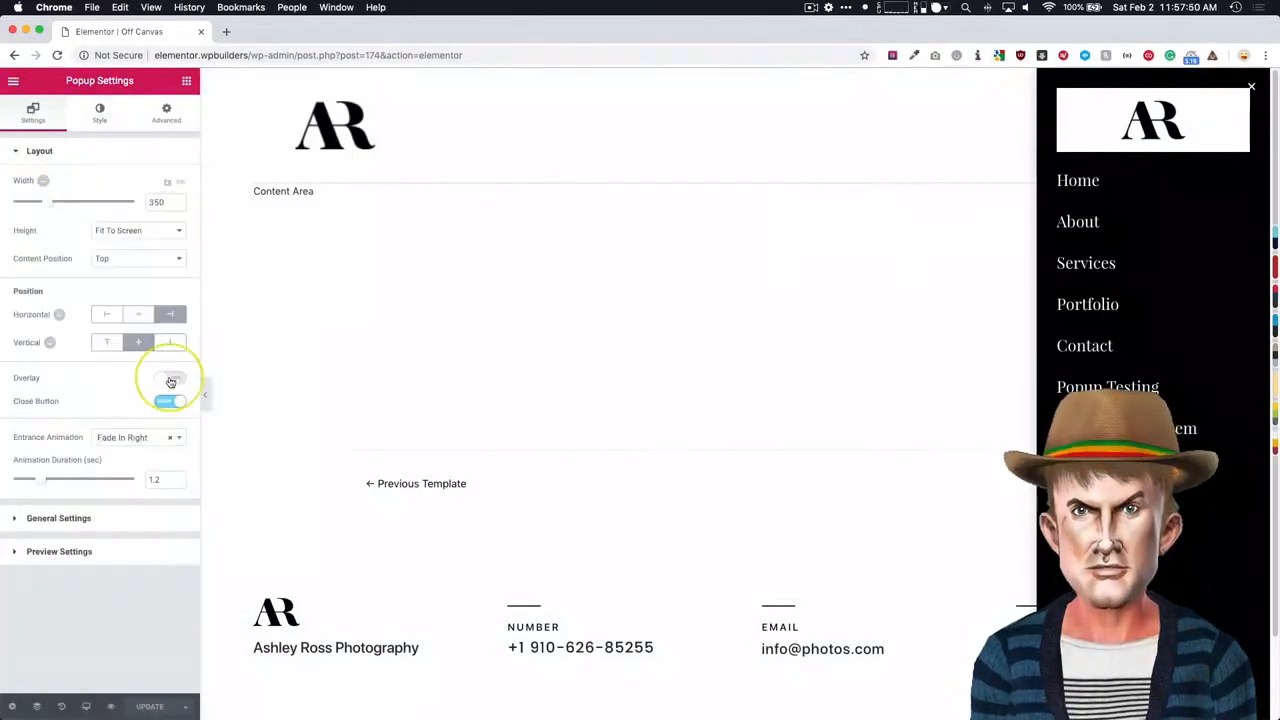
pyautogui.click(170, 380)
# - Make the popup's overlay background color fully transparent in the overlay style
pyautogui.click(99, 113)
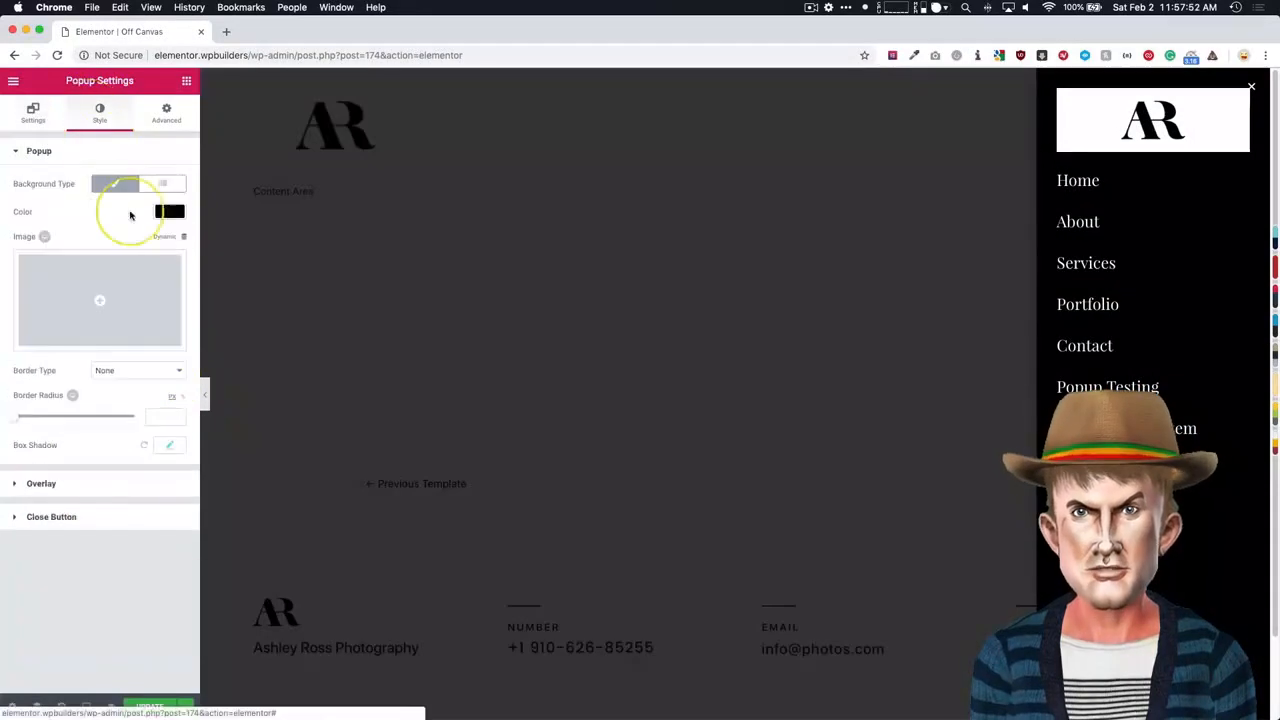
pyautogui.click(105, 503)
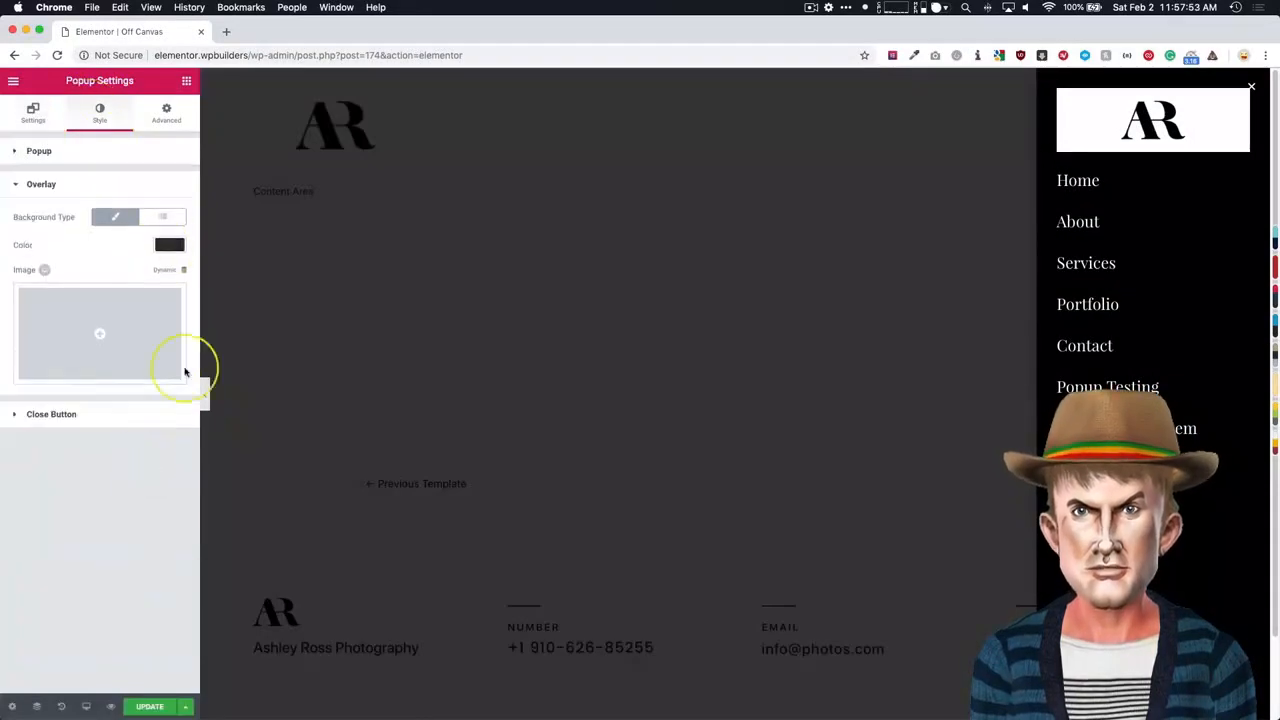
pyautogui.click(169, 245)
pyautogui.moveTo(176, 332); pyautogui.dragTo(180, 443)
pyautogui.click(178, 485)
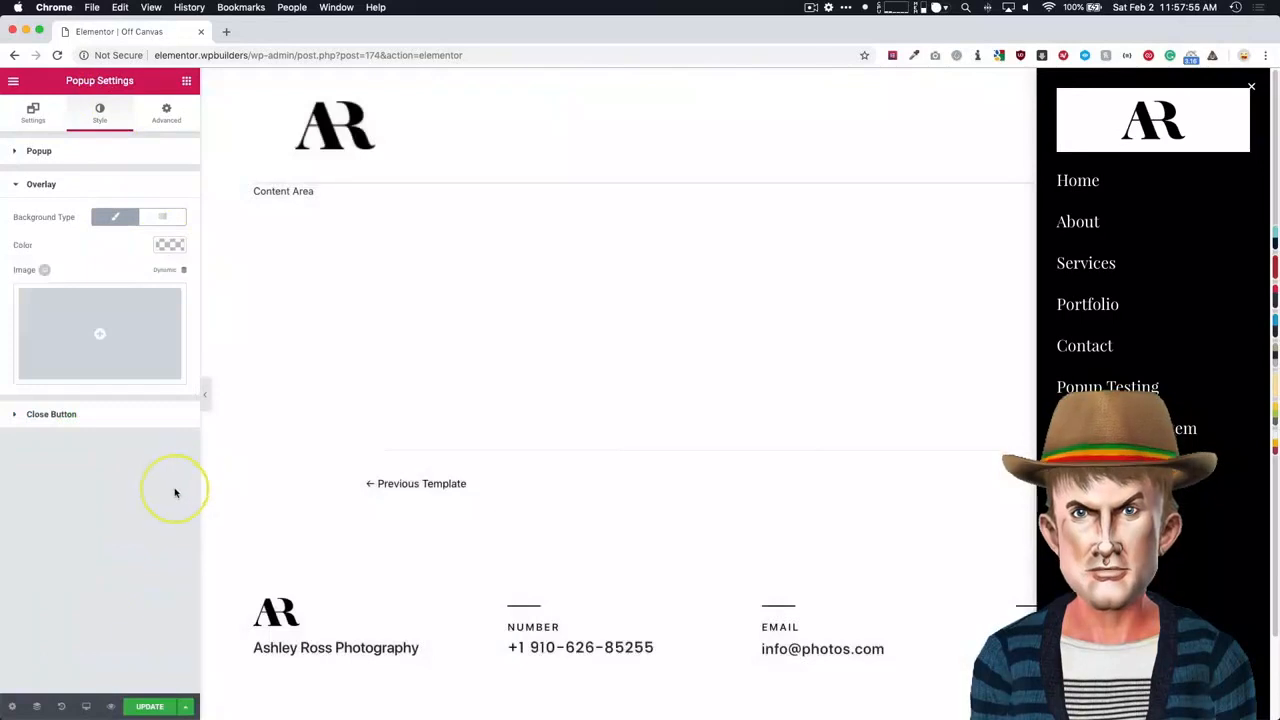
# - Update the Off Canvas popup without adding a display condition and exit the editor to the site's front page
pyautogui.click(147, 707)
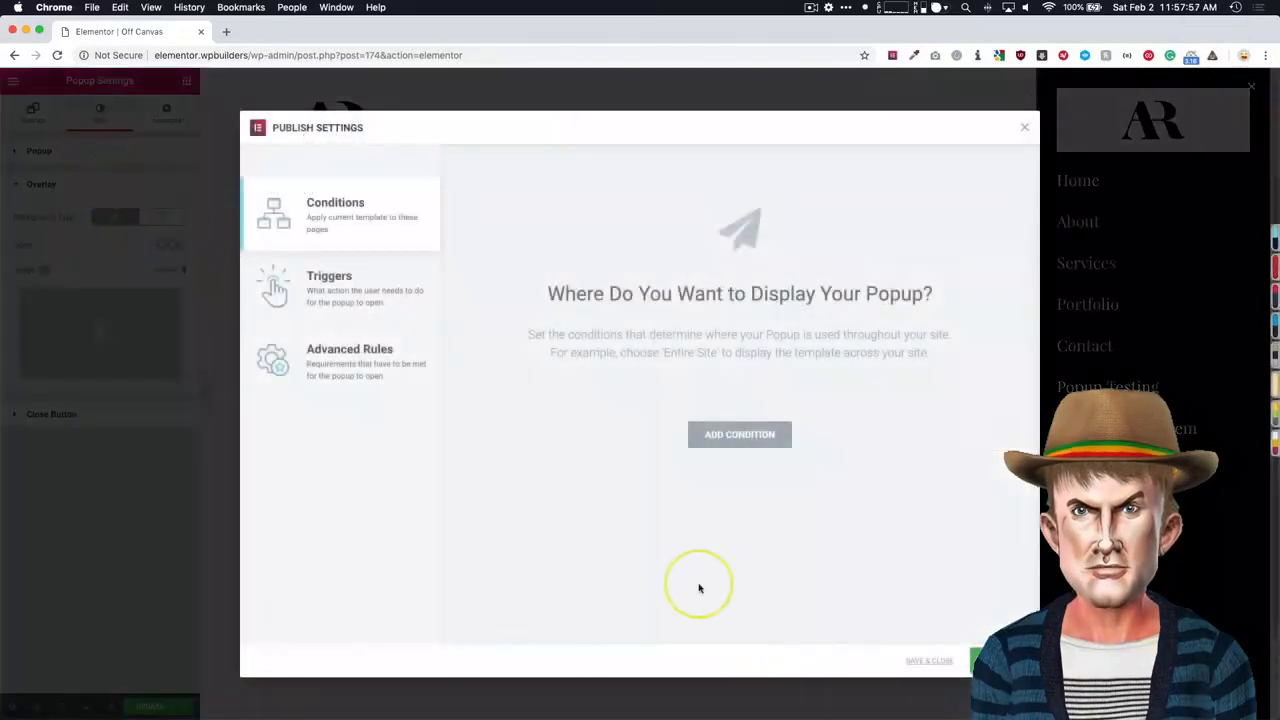
pyautogui.click(930, 661)
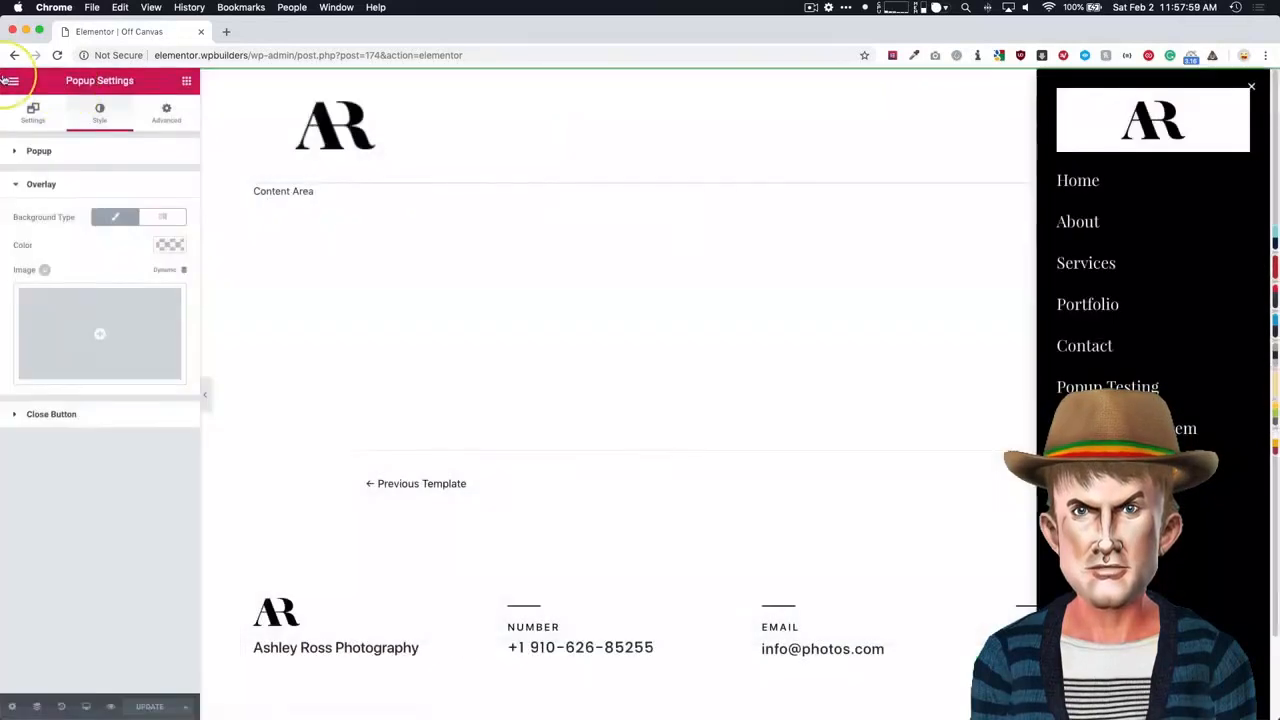
pyautogui.click(13, 80)
pyautogui.click(78, 428)
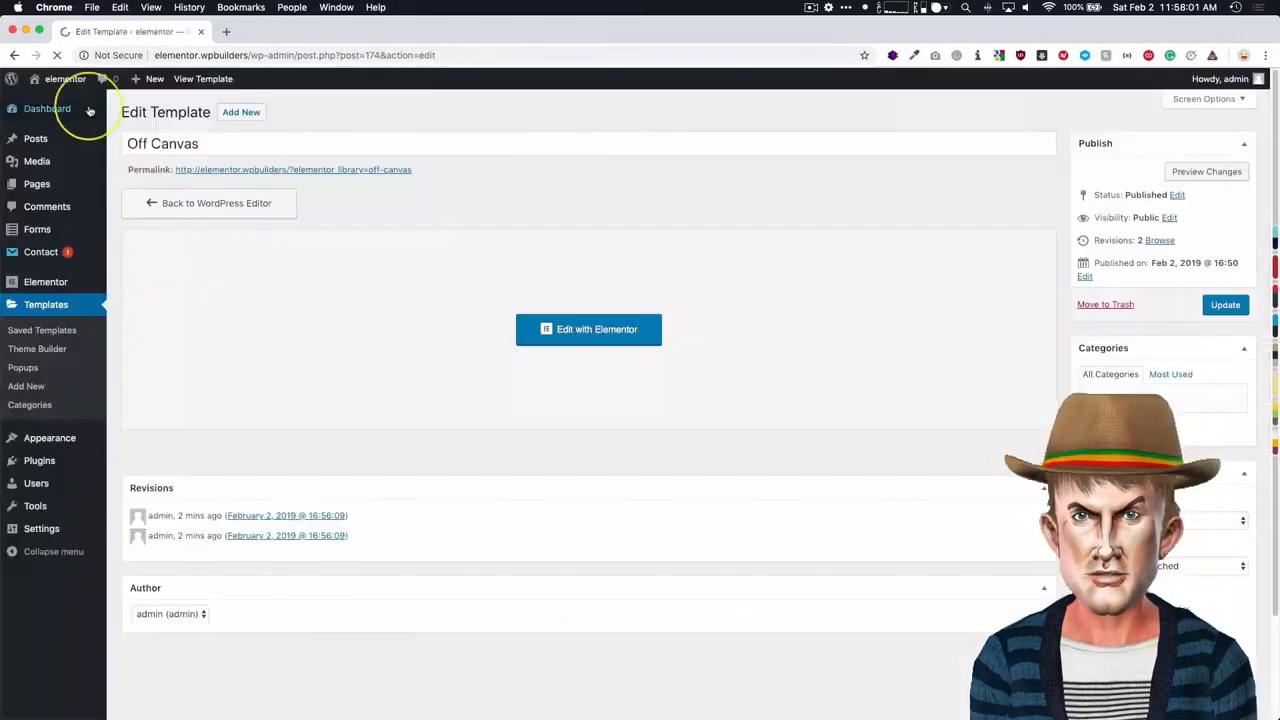
pyautogui.click(62, 78)
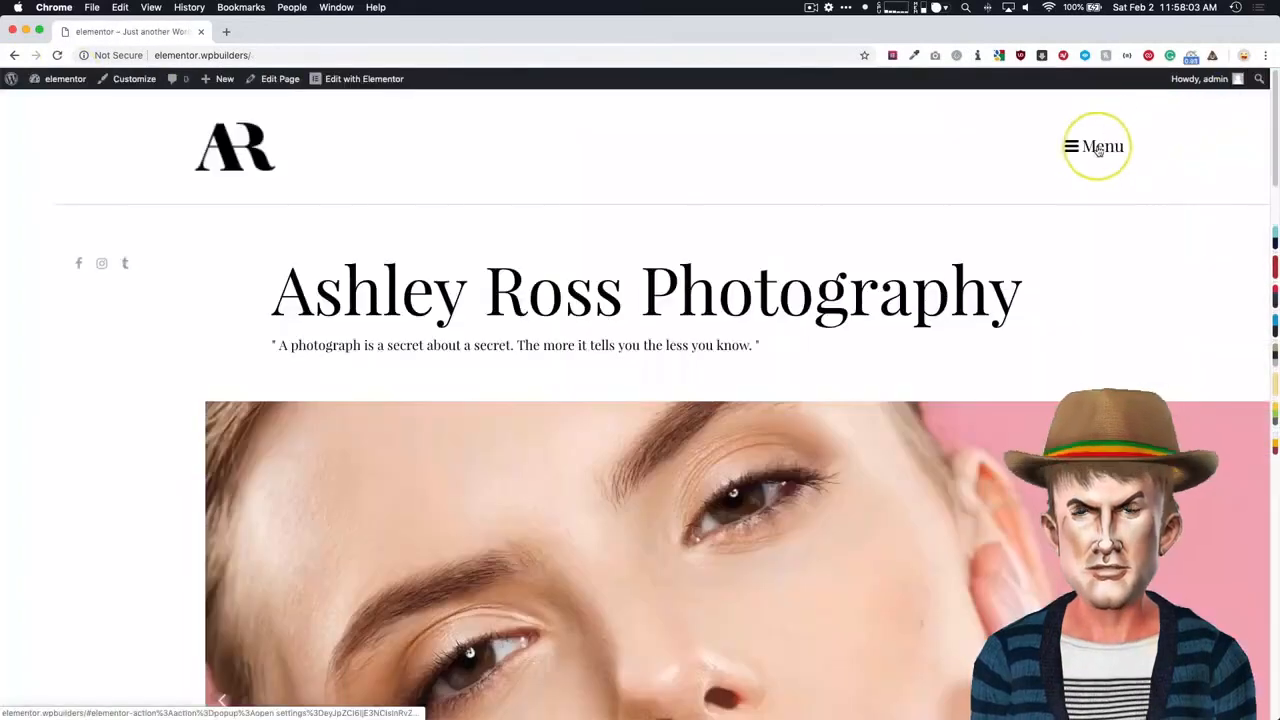
# - Check that the Menu button opens the popup and an outside click closes it, on the logged-in front page and in an incognito window
pyautogui.click(1097, 148)
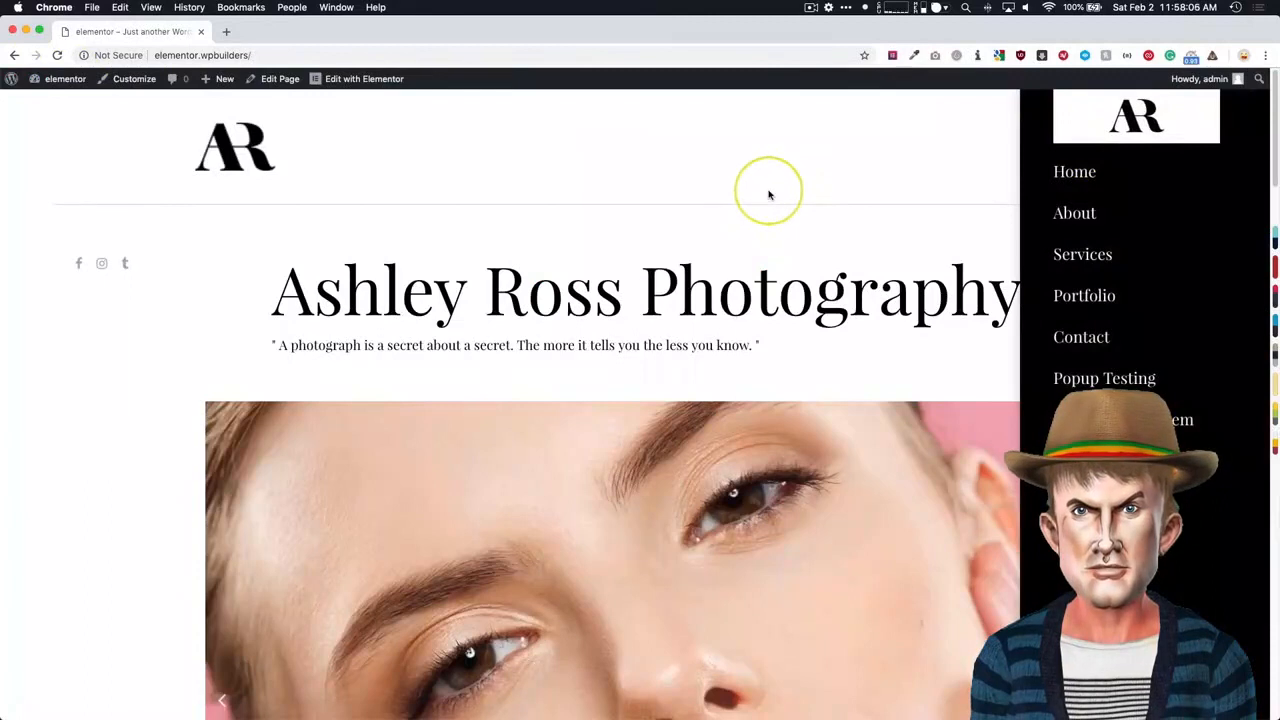
pyautogui.click(769, 194)
pyautogui.click(313, 55)
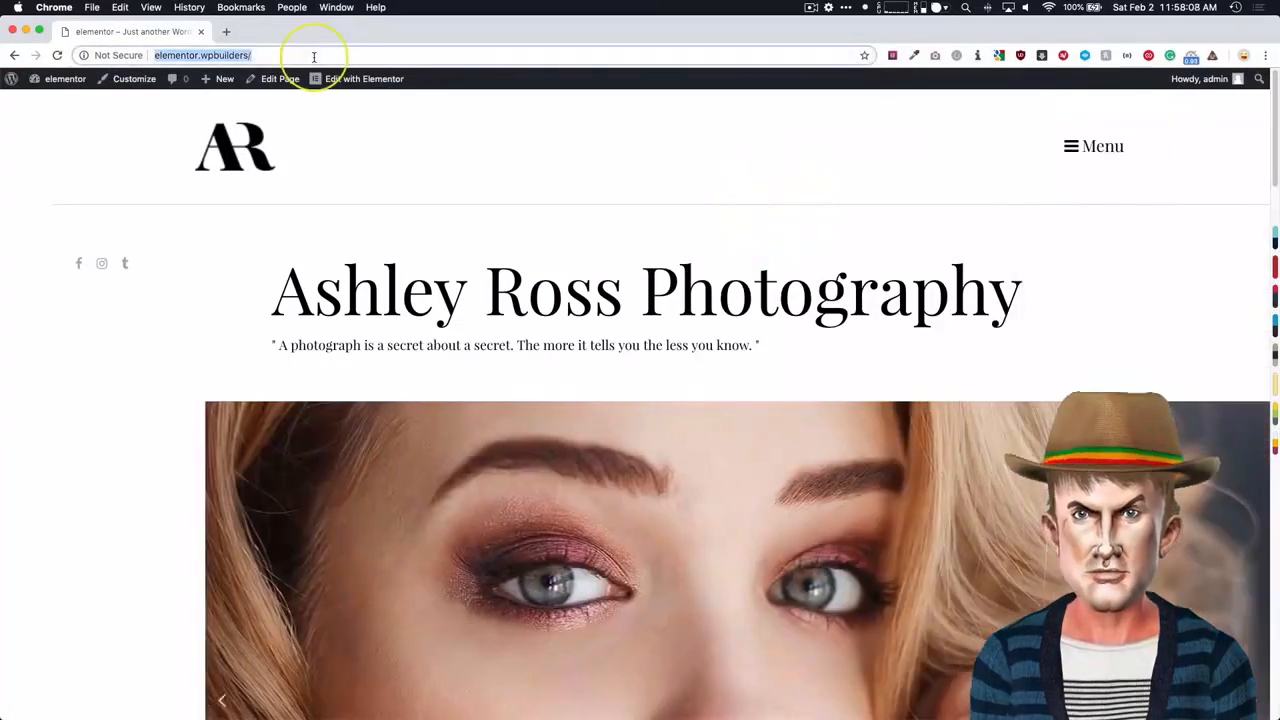
pyautogui.press('super+c')
pyautogui.press('super+shift+n')
pyautogui.press('super+v')
pyautogui.press('Return')
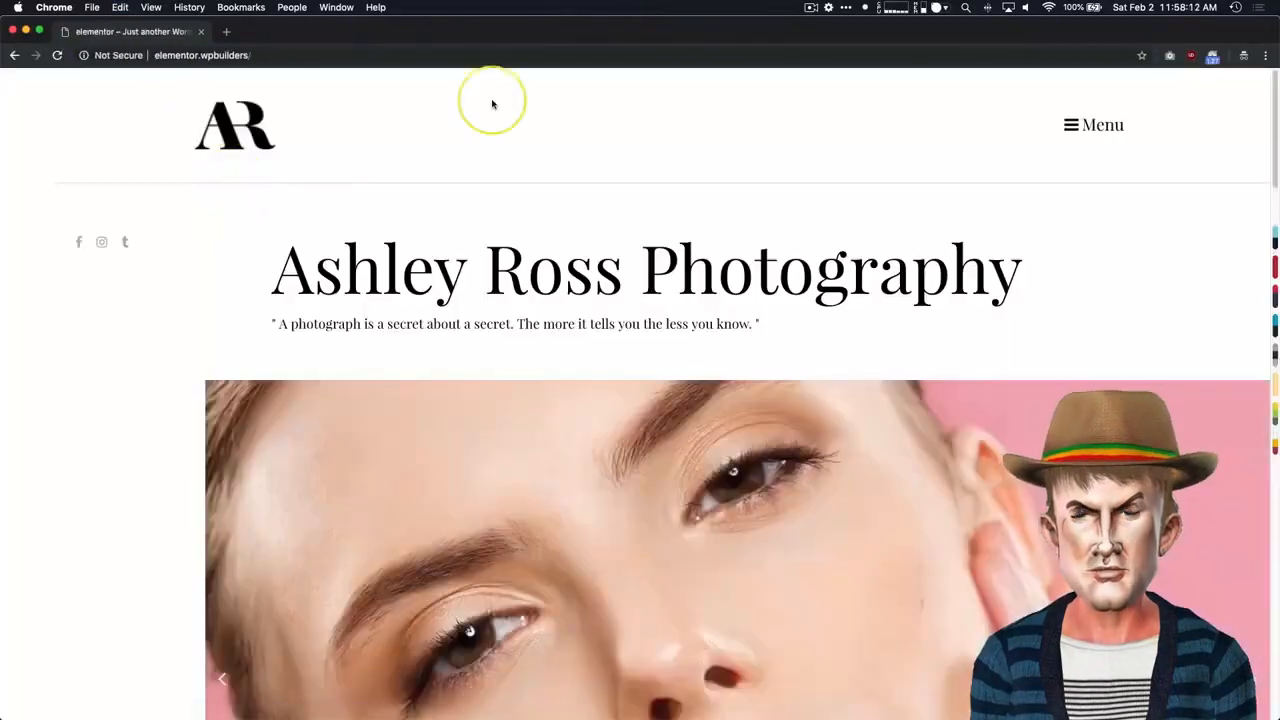
pyautogui.click(1072, 124)
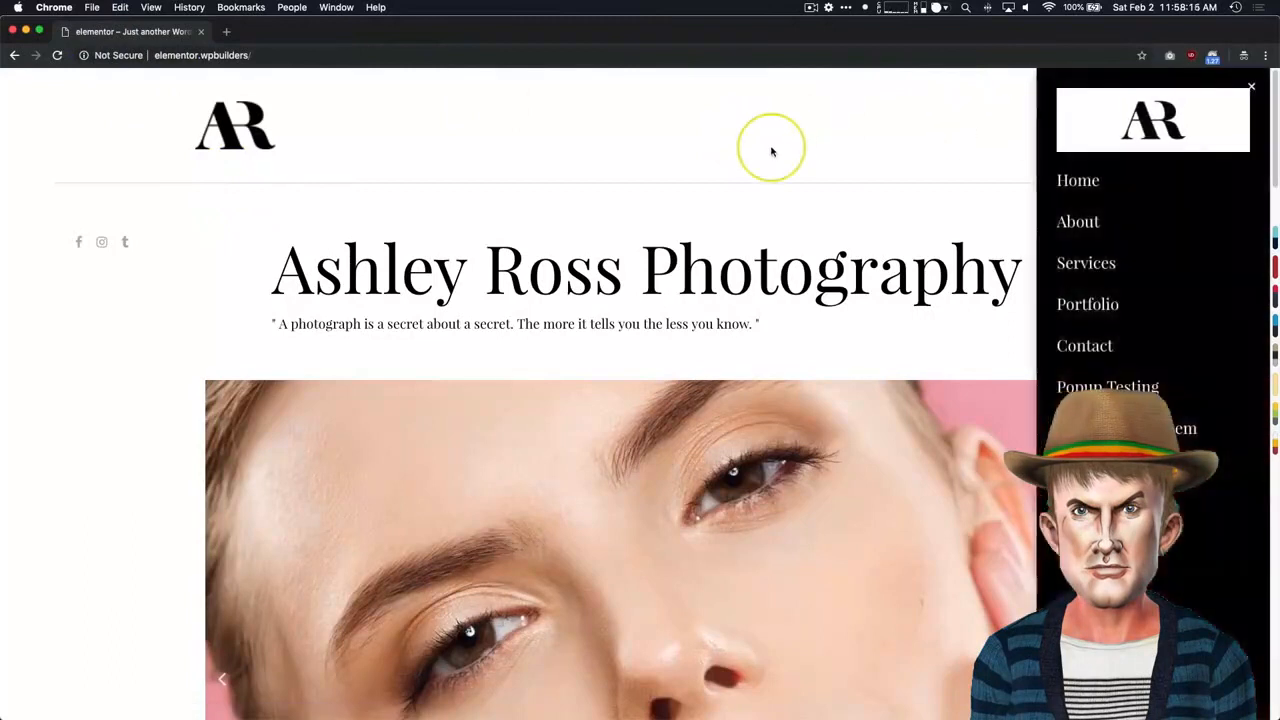
pyautogui.click(772, 150)
pyautogui.click(1077, 128)
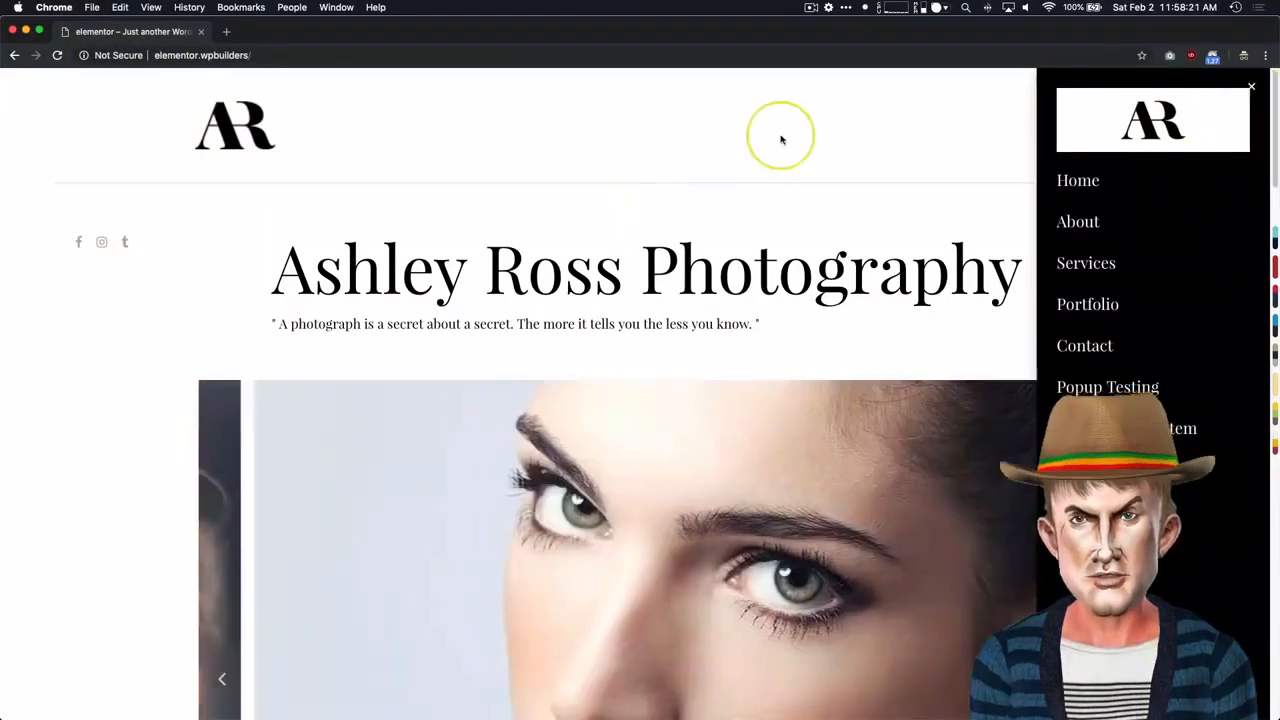
pyautogui.click(724, 129)
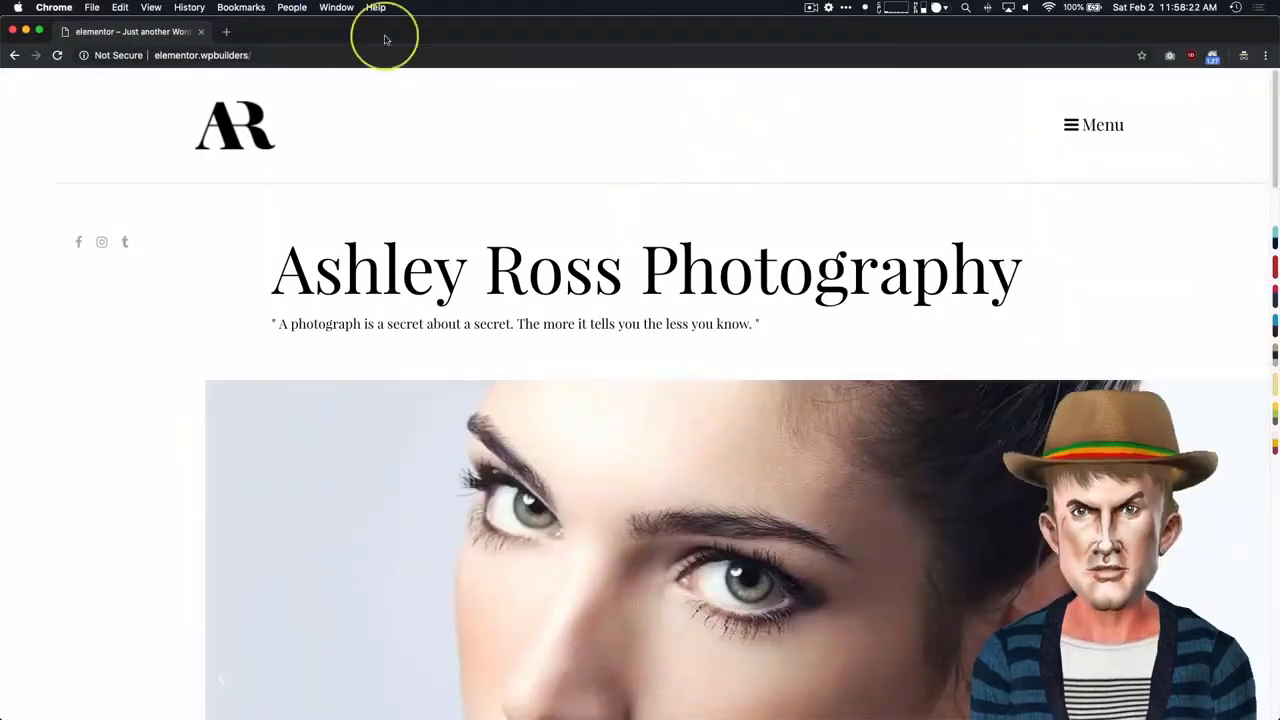
# - Set the Off Canvas popup's animation duration to 0.5 seconds in Elementor and update it without a display condition
pyautogui.click(26, 30)
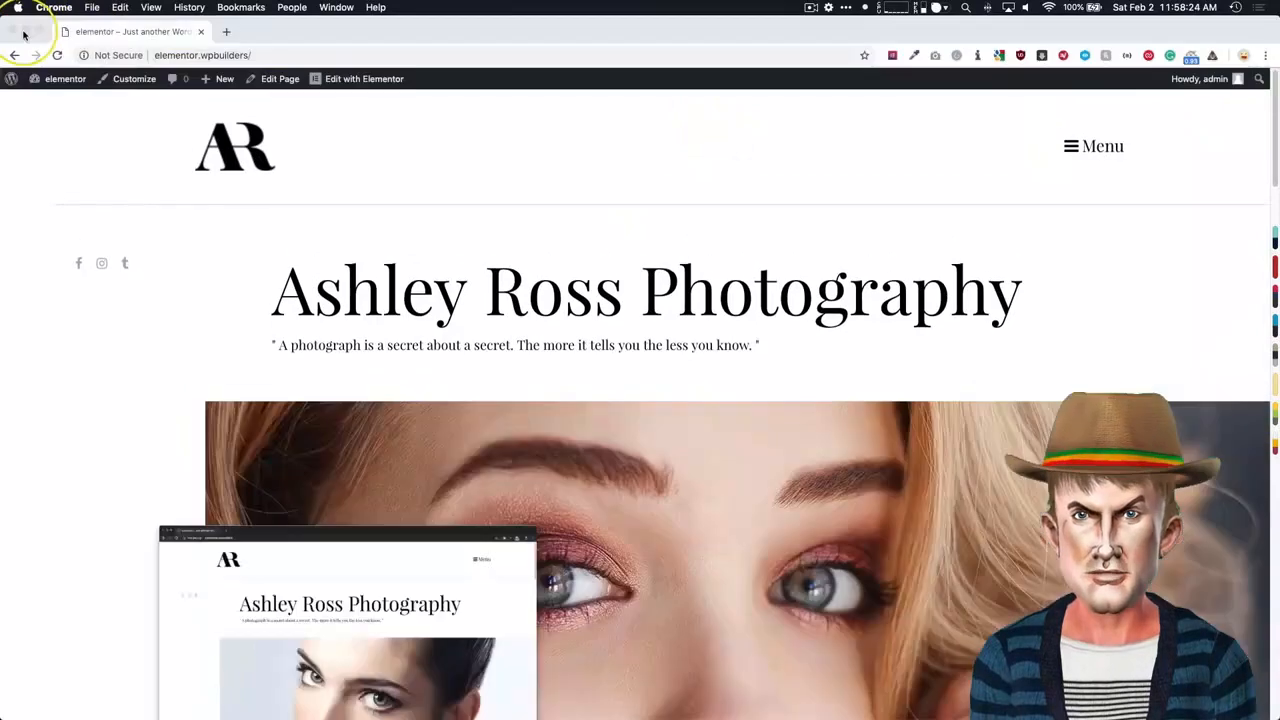
pyautogui.moveTo(362, 84)
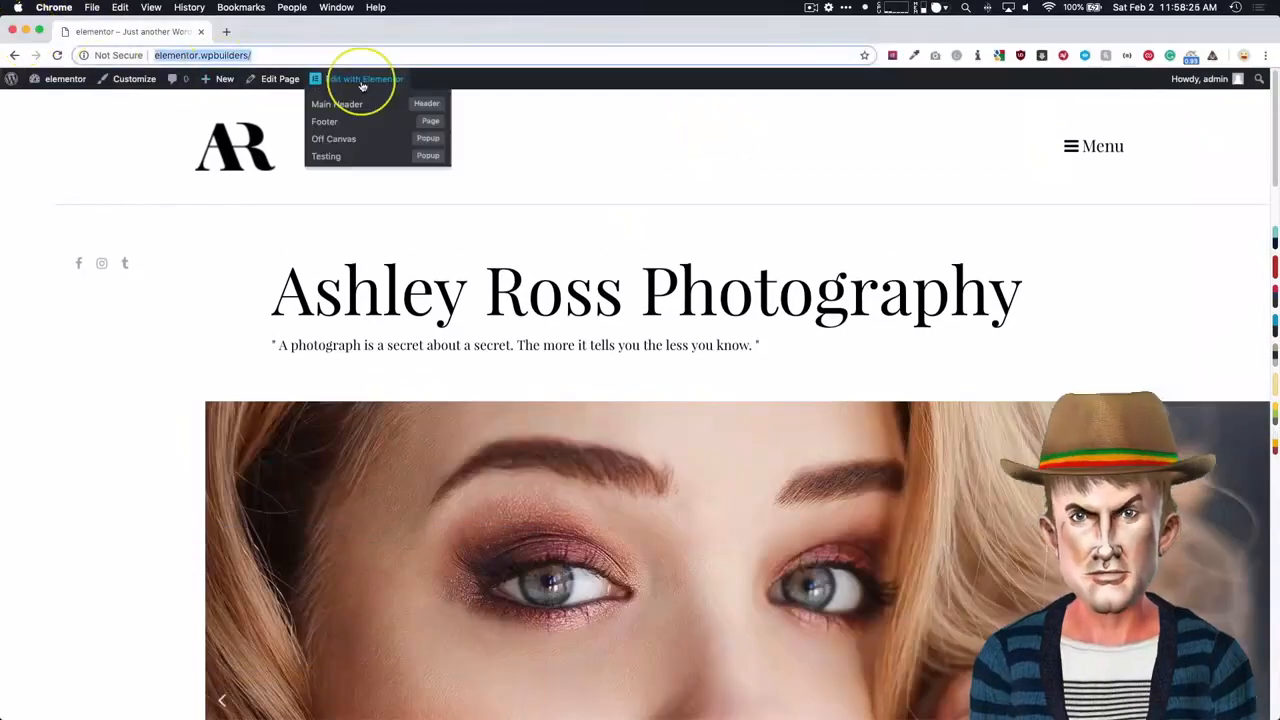
pyautogui.click(336, 139)
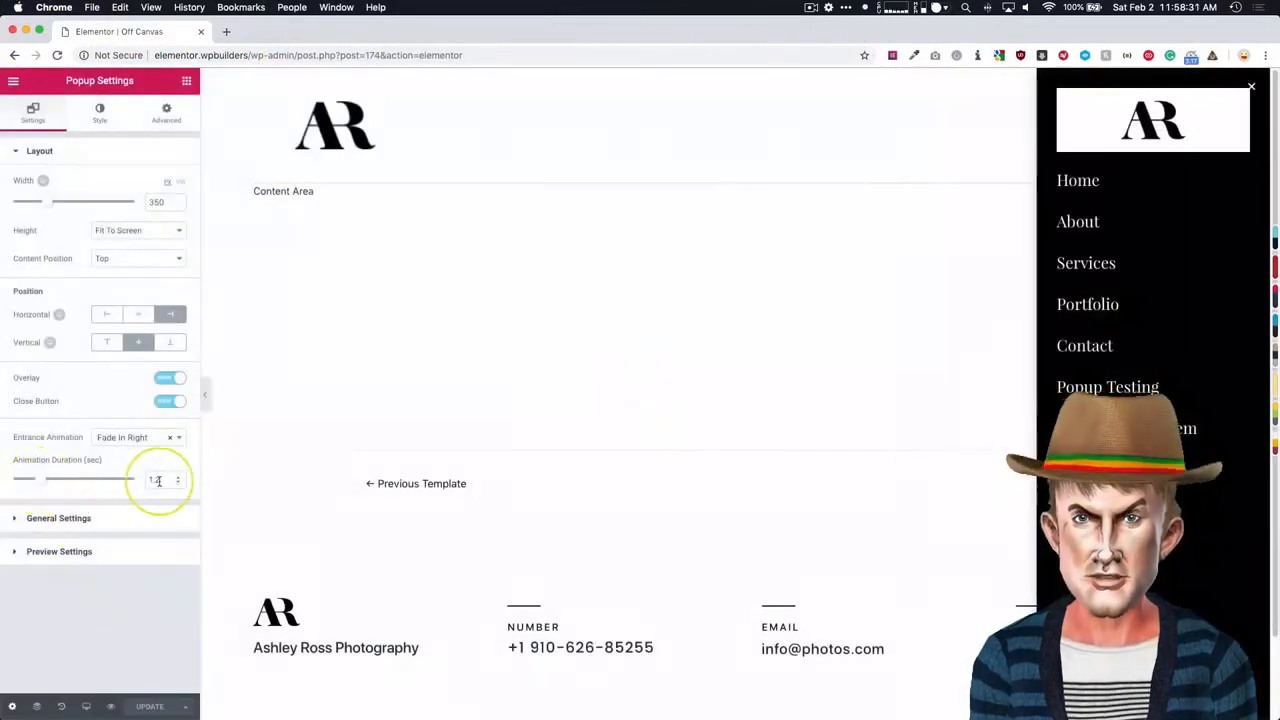
pyautogui.moveTo(39, 483); pyautogui.dragTo(31, 483)
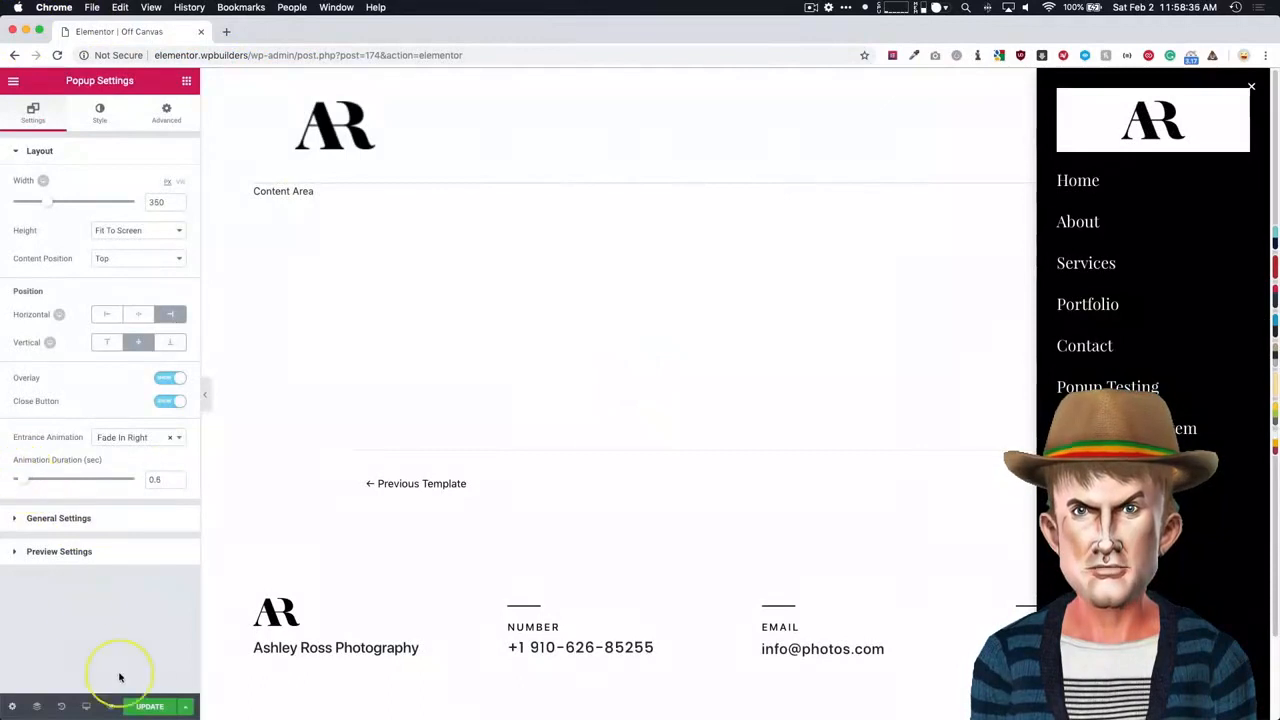
pyautogui.click(150, 707)
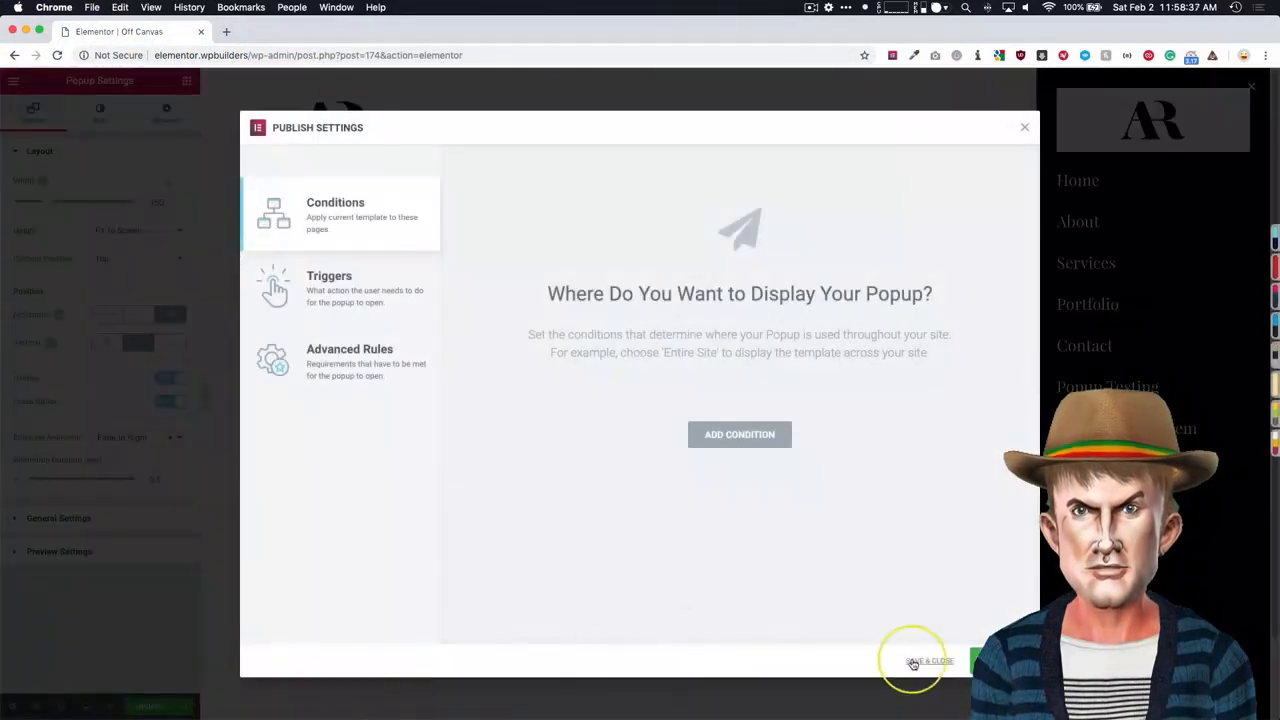
pyautogui.click(910, 663)
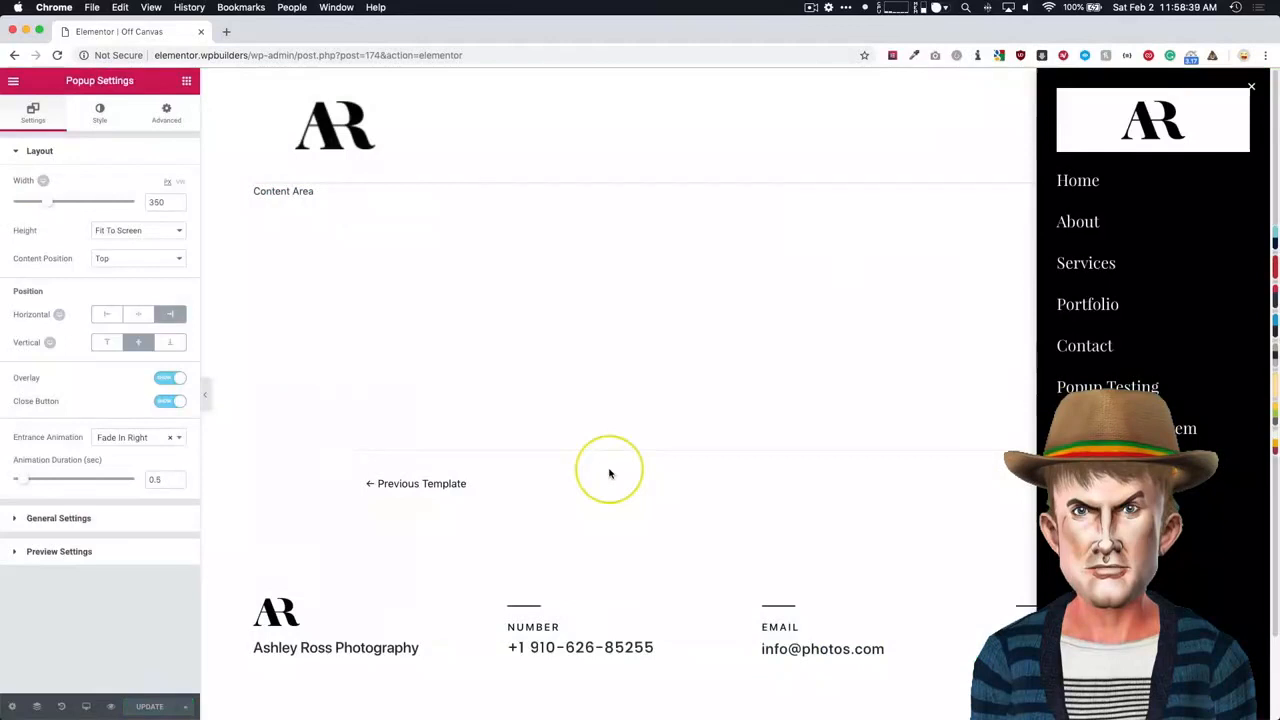
# - Load elementor.wpbuilders in a new incognito window and check the popup's faster entrance animation from the Menu button
pyautogui.press('super+shift+n')
pyautogui.write('elementor.wpbuilders/')
pyautogui.press('Return')
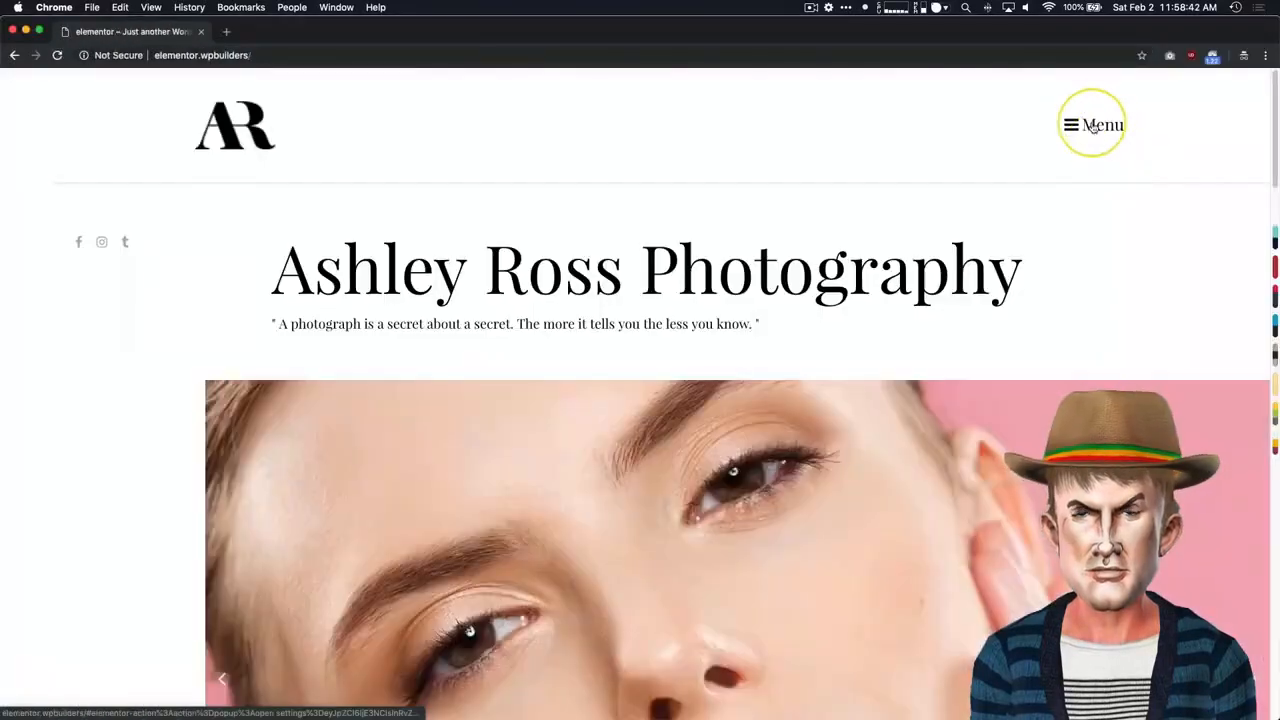
pyautogui.click(1094, 127)
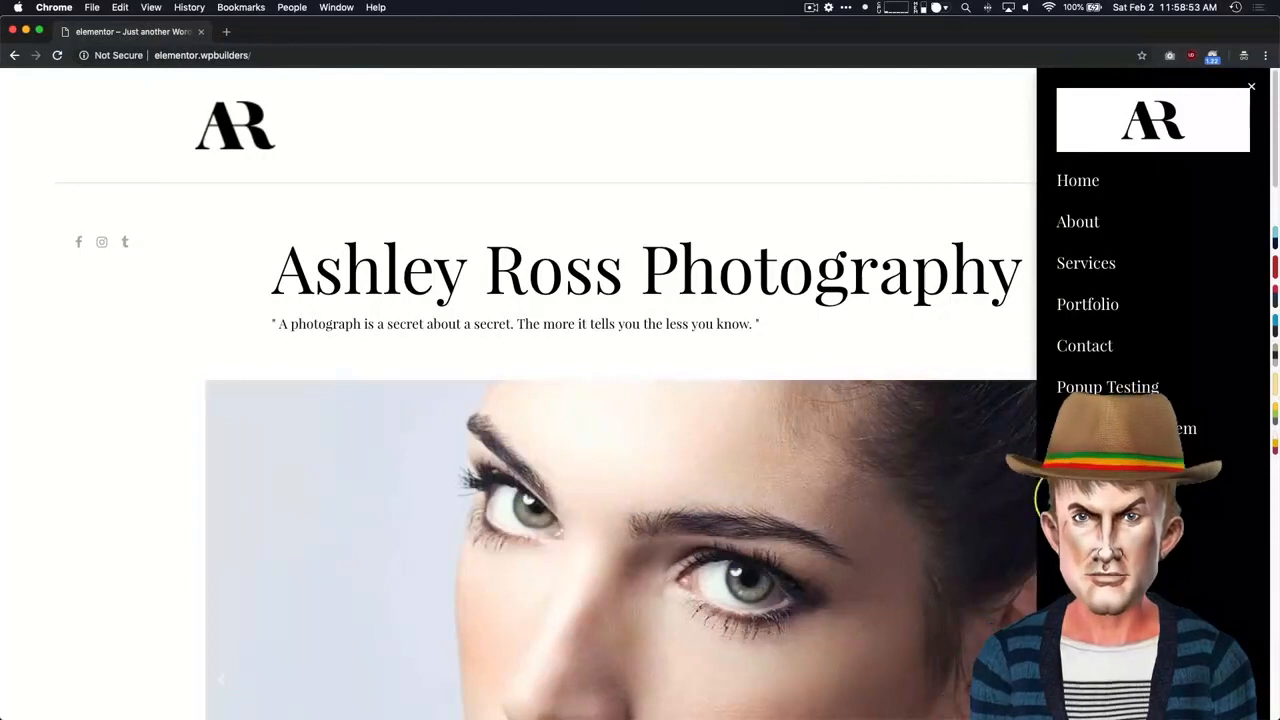
pyautogui.click(486, 136)
# - Add a Google Maps widget with zoom 16 below the popup's menu items and update the popup without a display condition
pyautogui.press('super+grave')
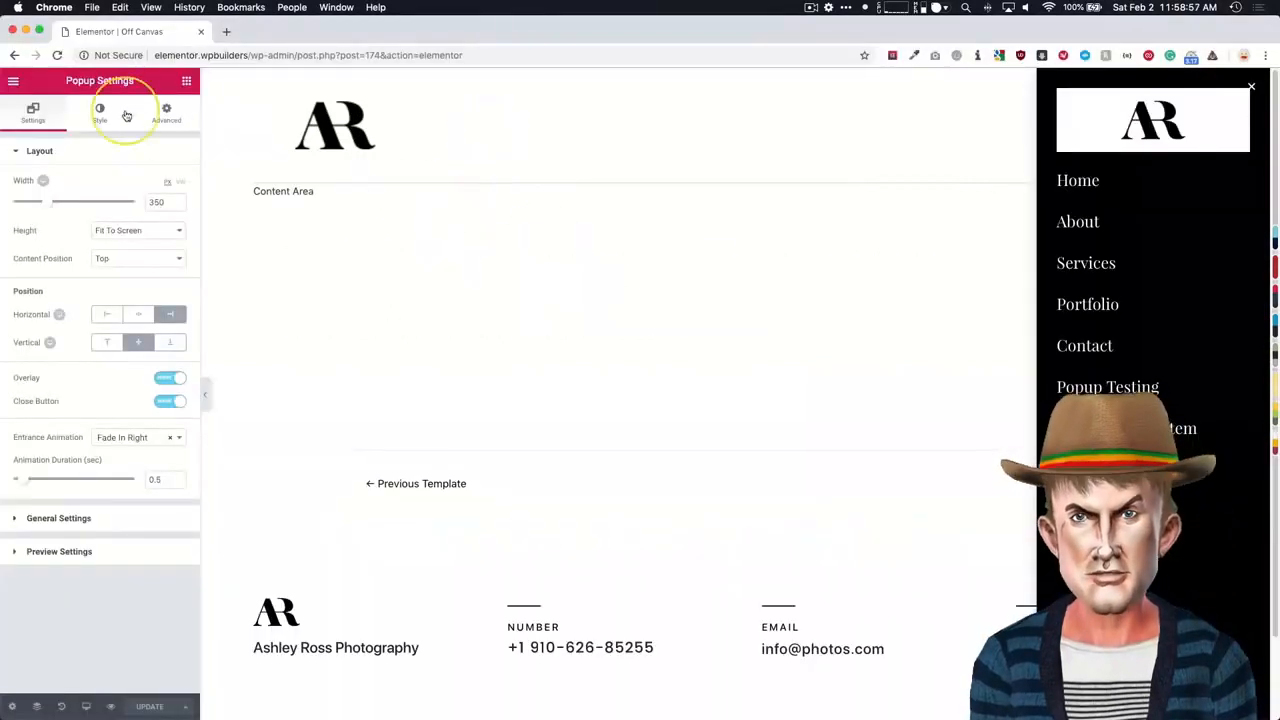
pyautogui.click(185, 84)
pyautogui.write('map')
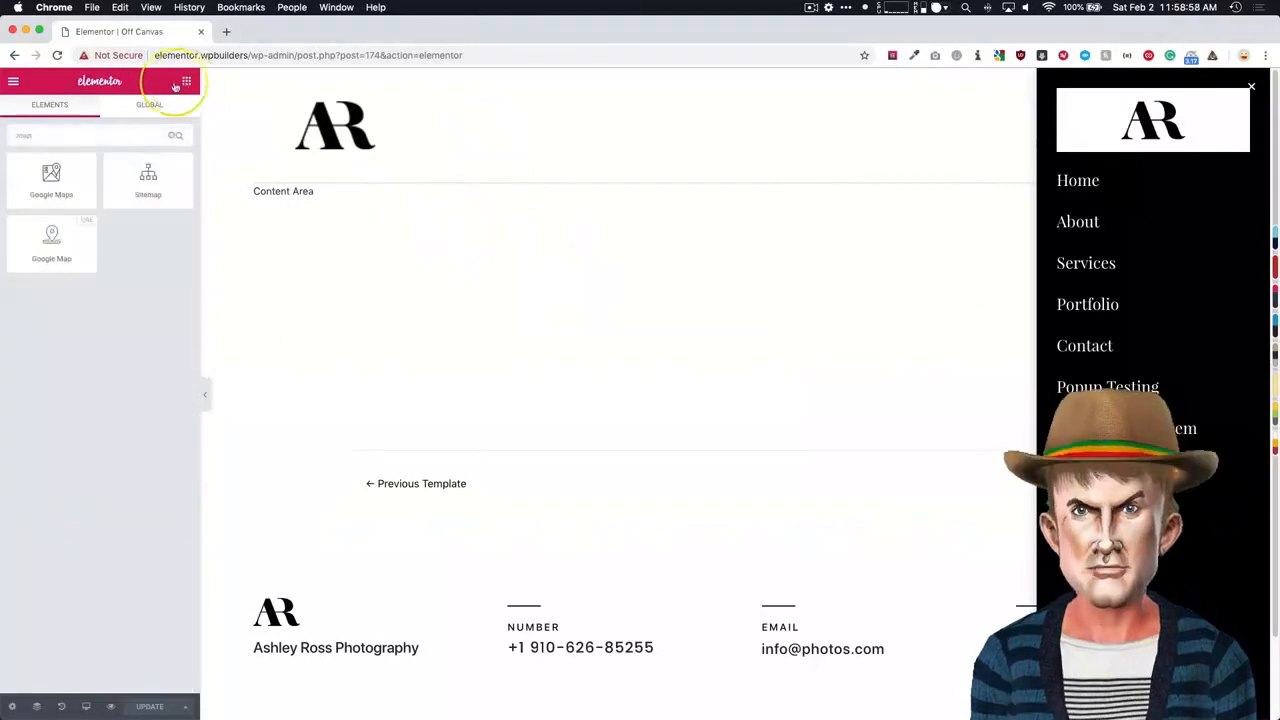
pyautogui.moveTo(67, 195); pyautogui.dragTo(1150, 490)
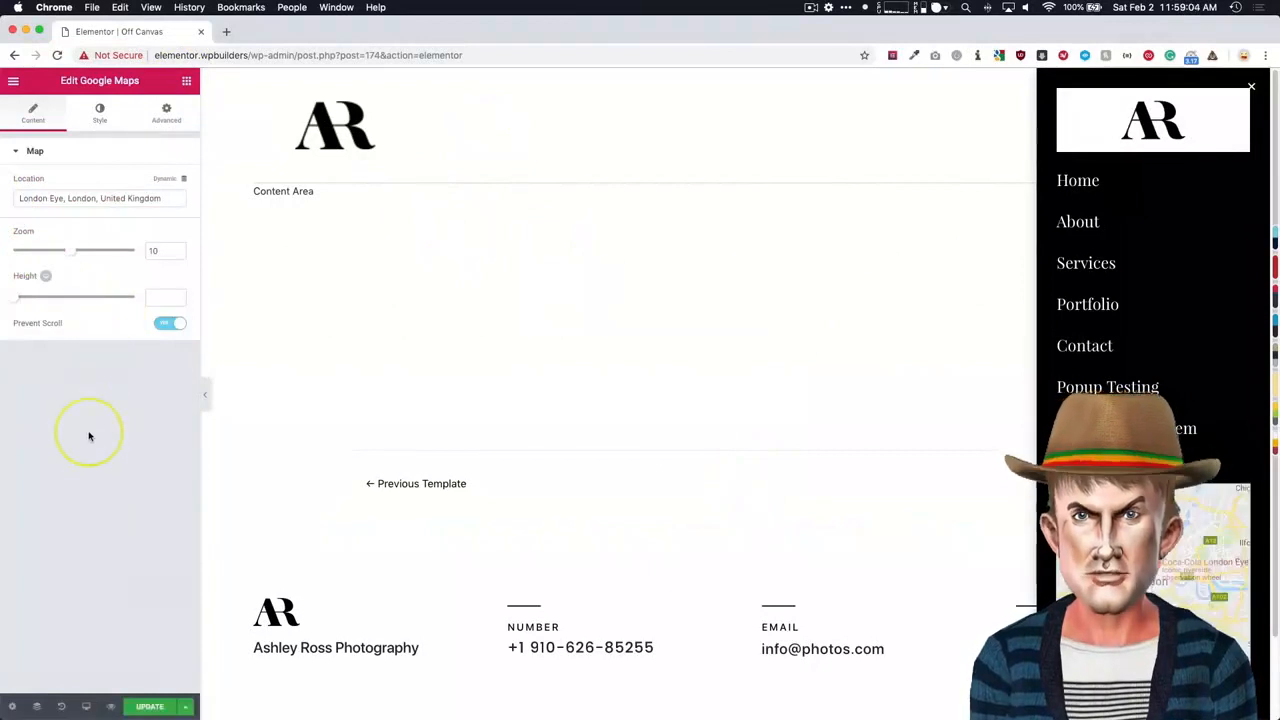
pyautogui.moveTo(70, 257); pyautogui.dragTo(107, 253)
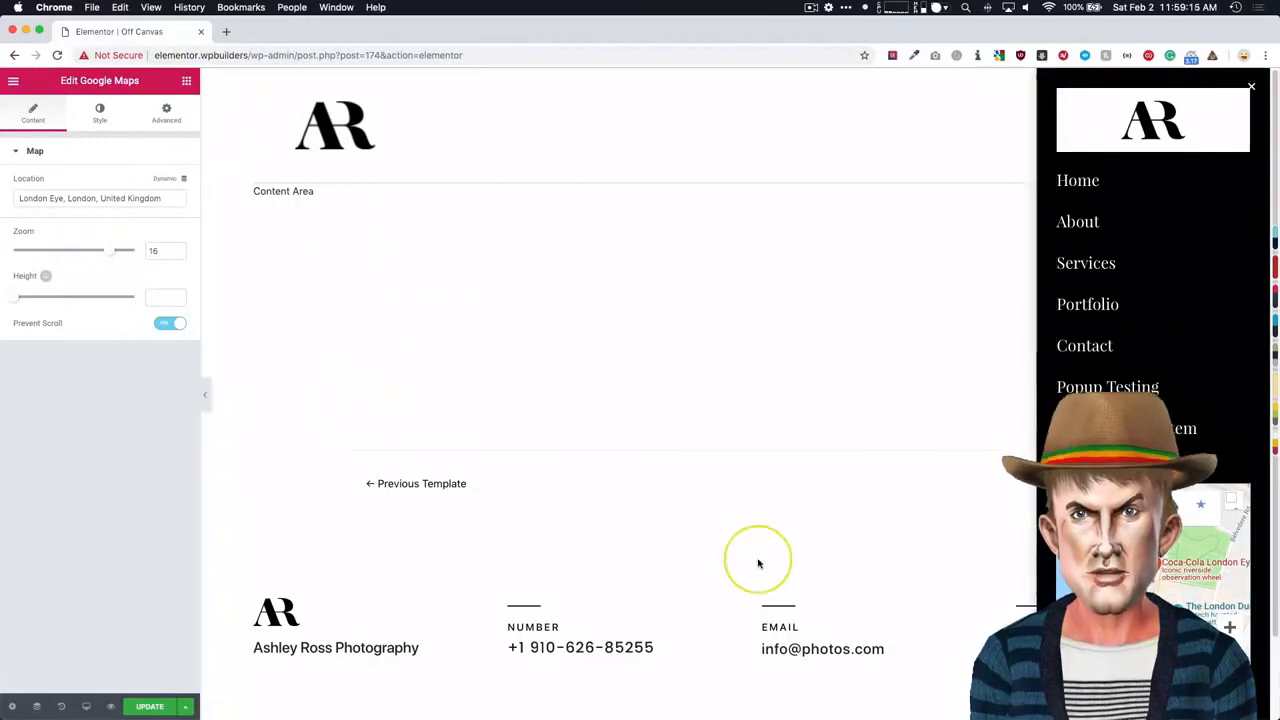
pyautogui.click(147, 706)
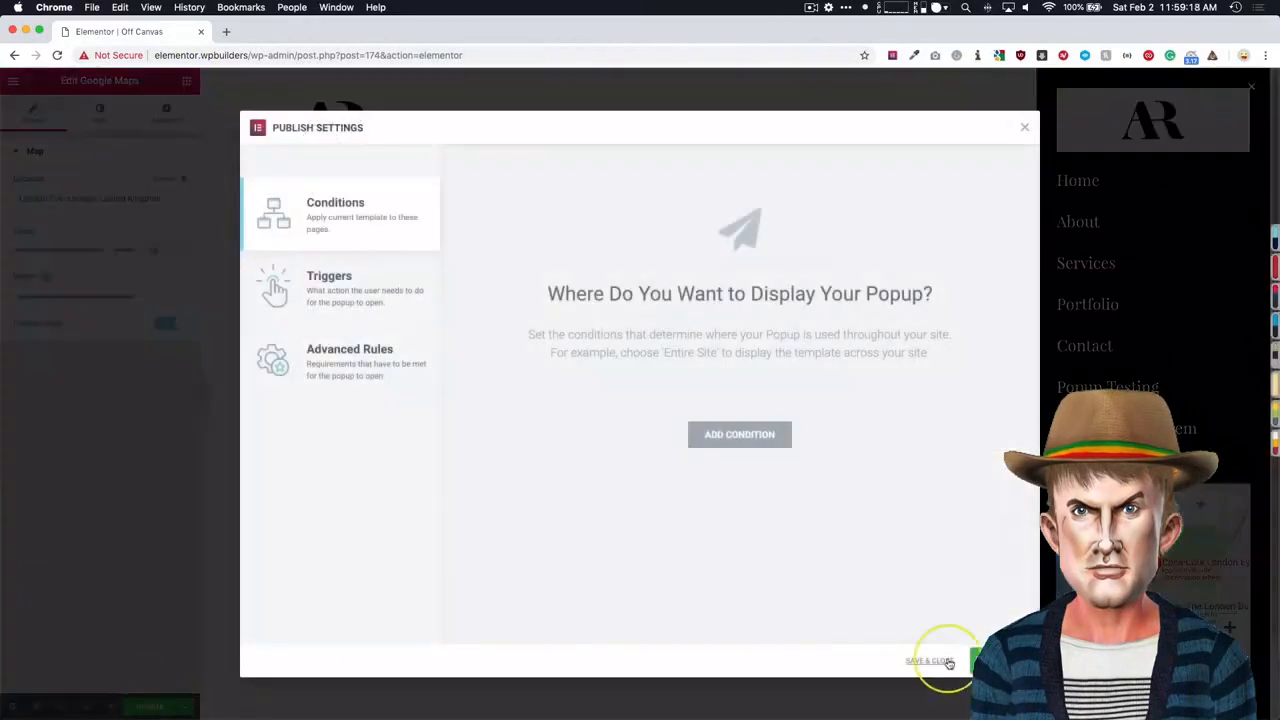
pyautogui.click(930, 664)
# - Check the popup with its new map on the front page in an incognito window by opening and closing it repeatedly
pyautogui.press('super+shift+n')
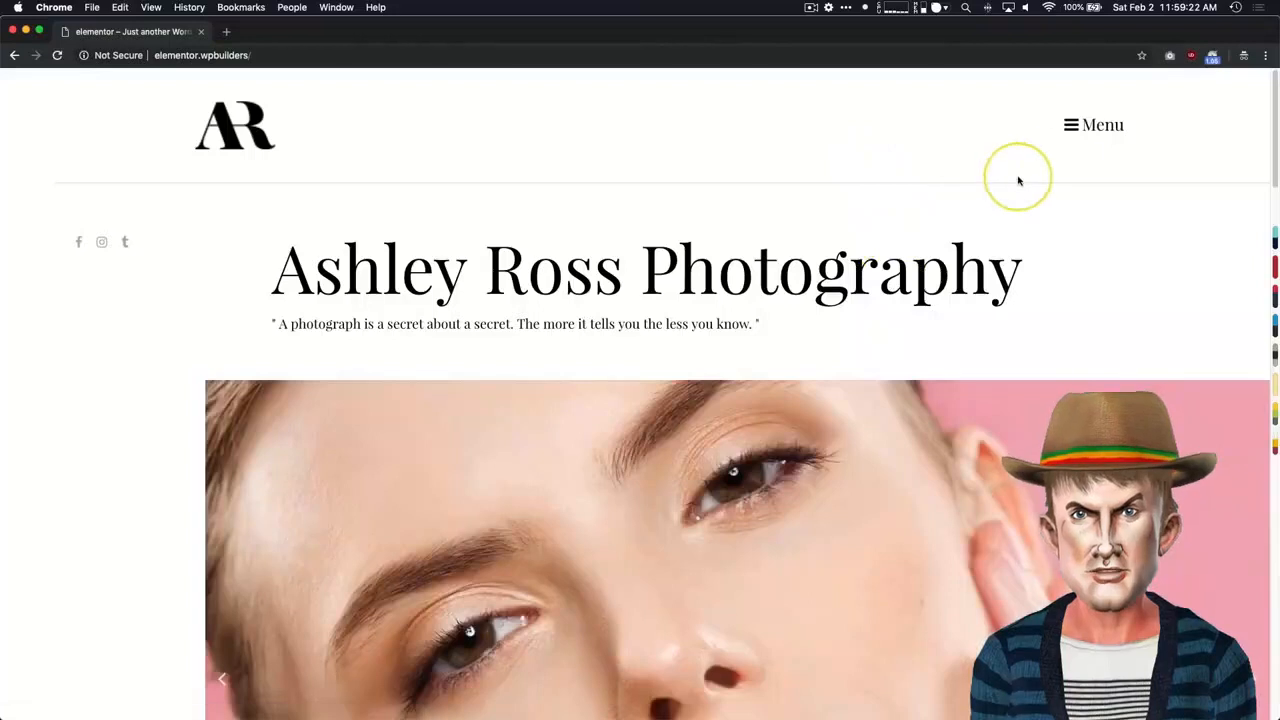
pyautogui.click(1079, 135)
pyautogui.click(872, 138)
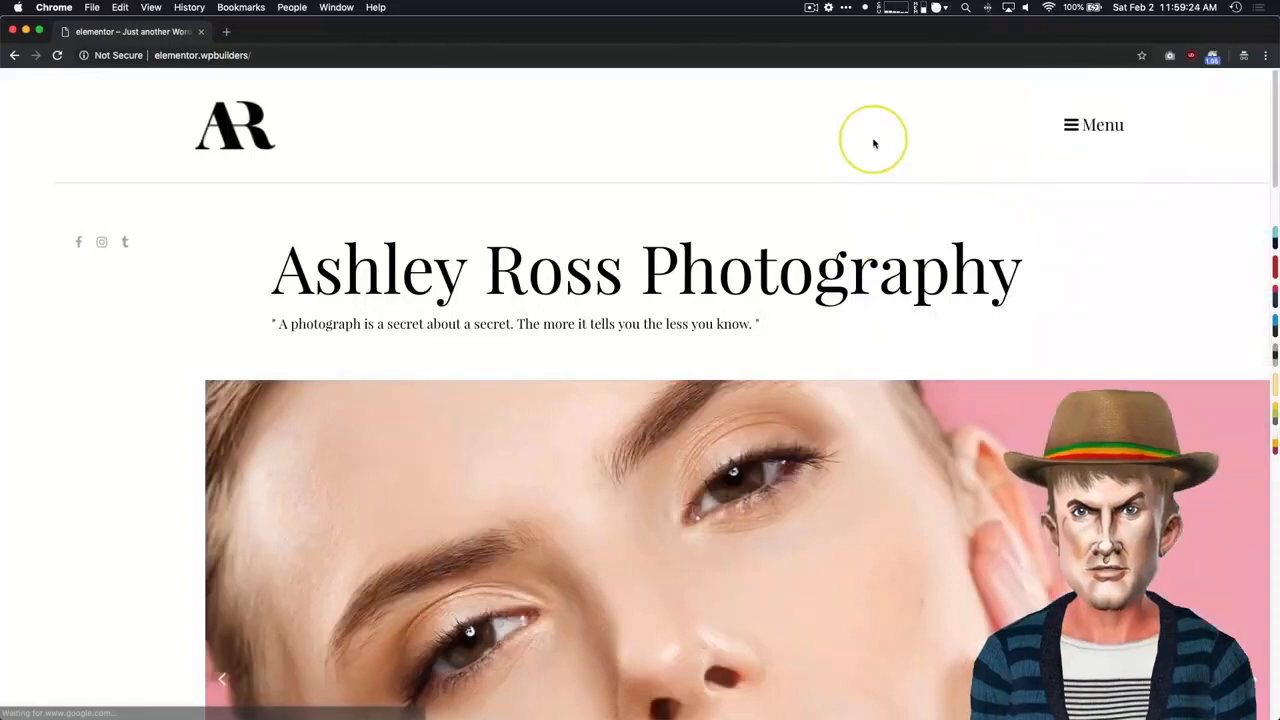
pyautogui.click(1074, 124)
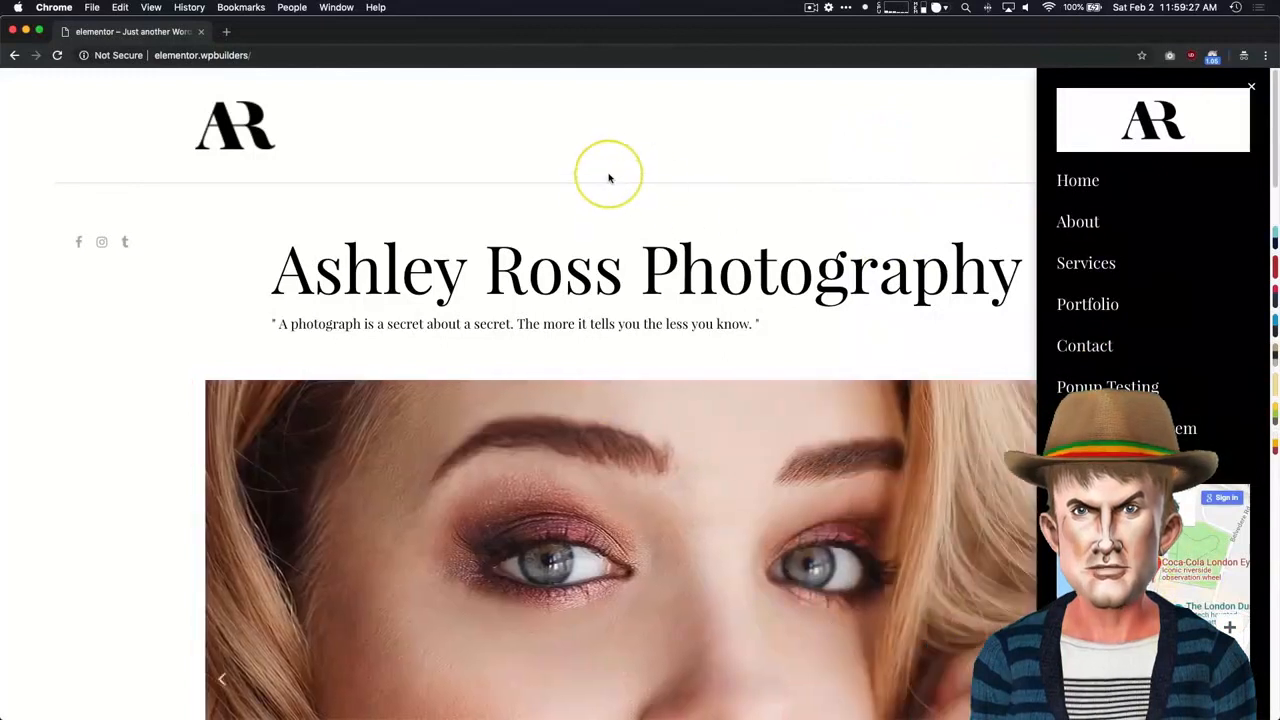
pyautogui.click(608, 178)
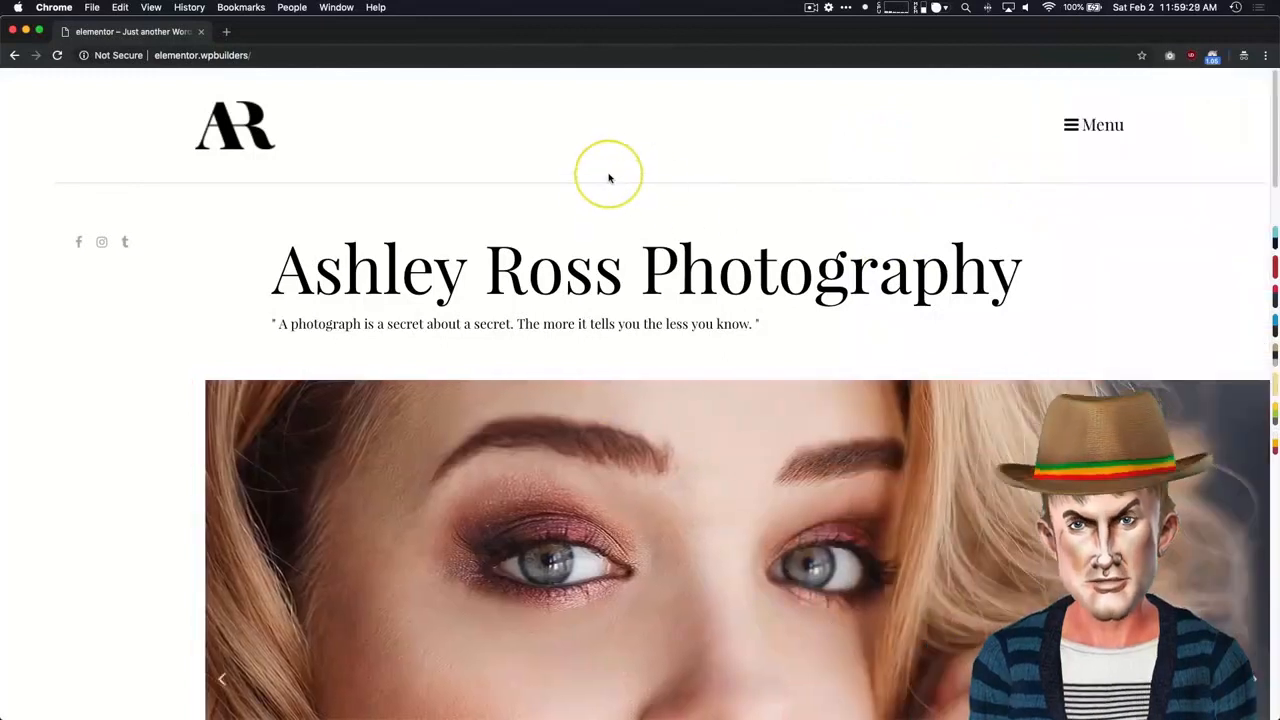
pyautogui.click(1066, 125)
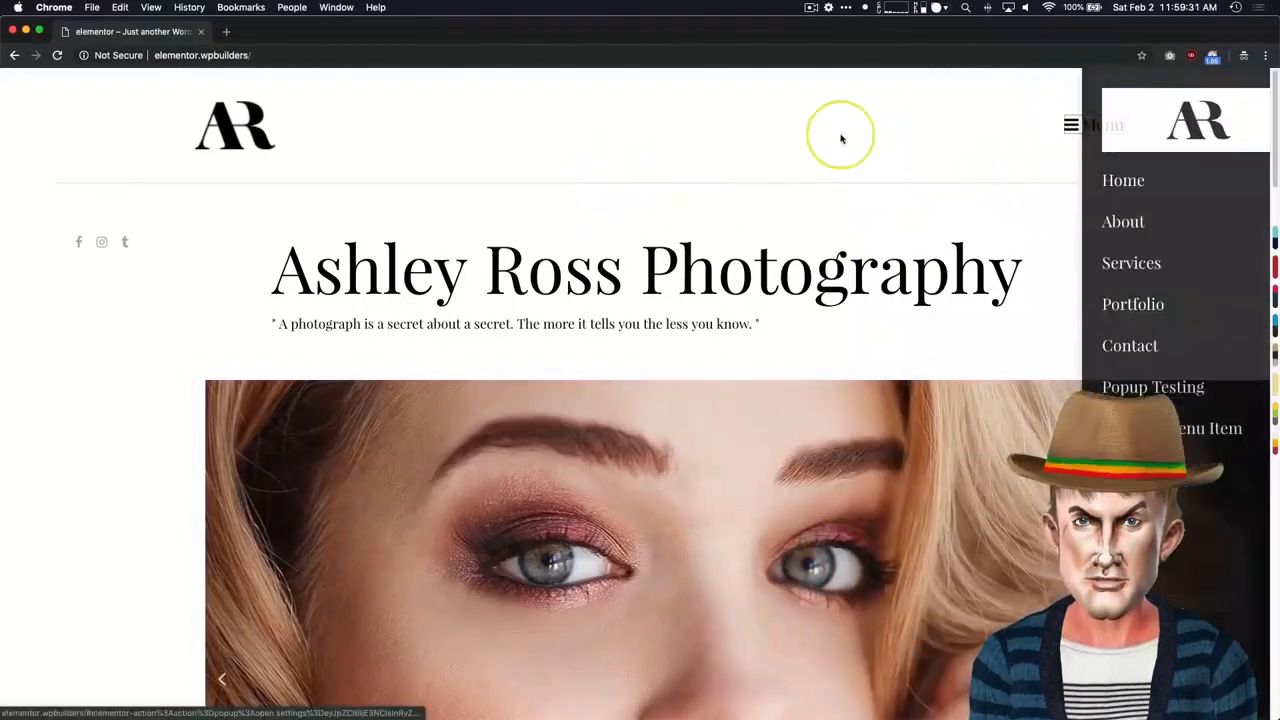